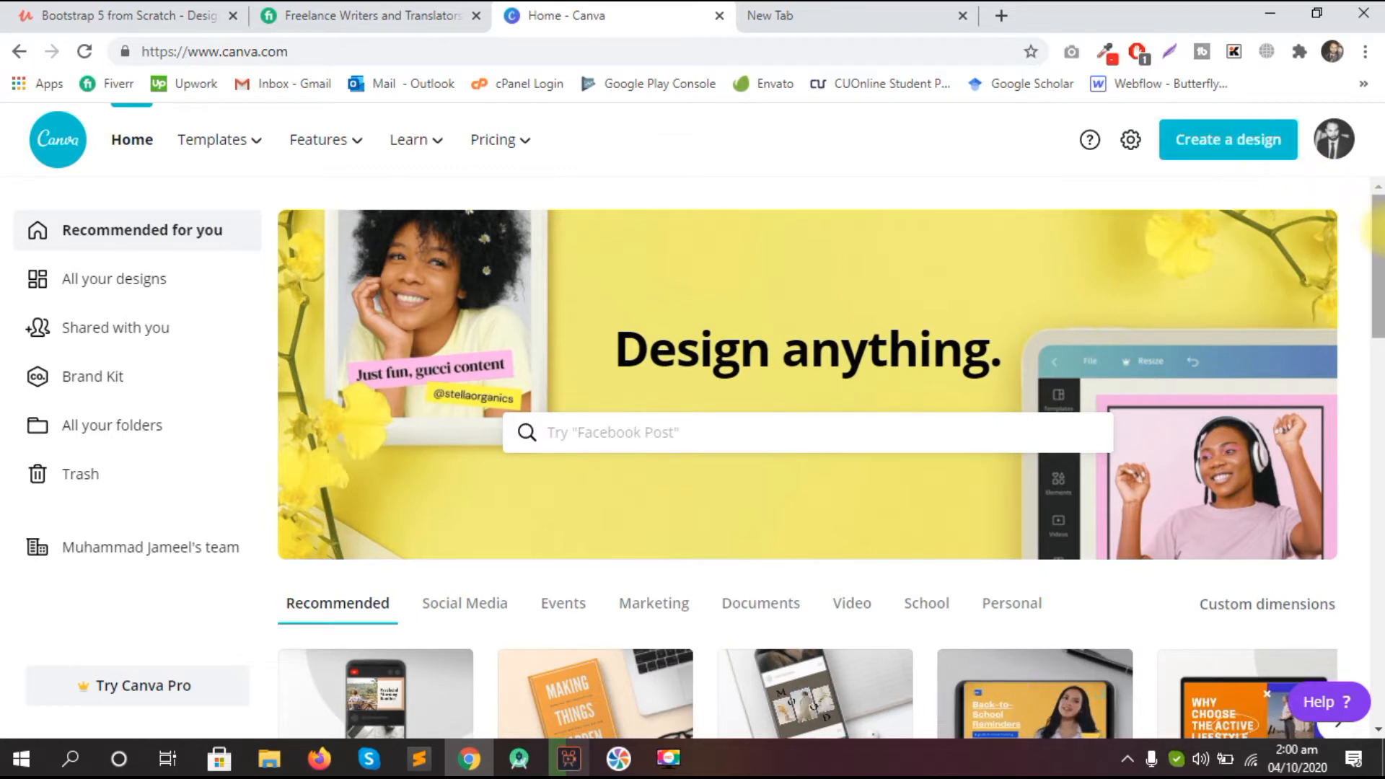
Step: Create a new blank design using the YouTube Thumbnail format
left_click(1212, 157)
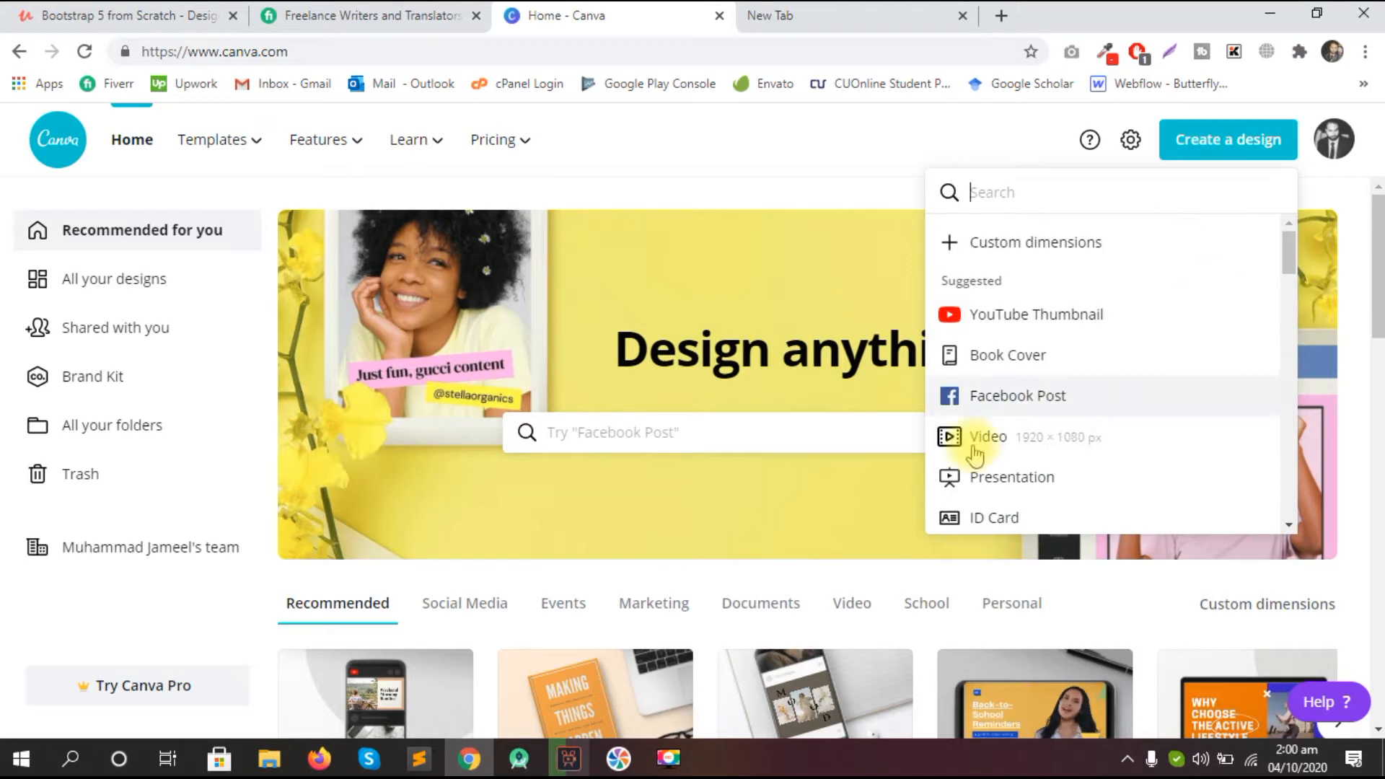
left_click(1035, 318)
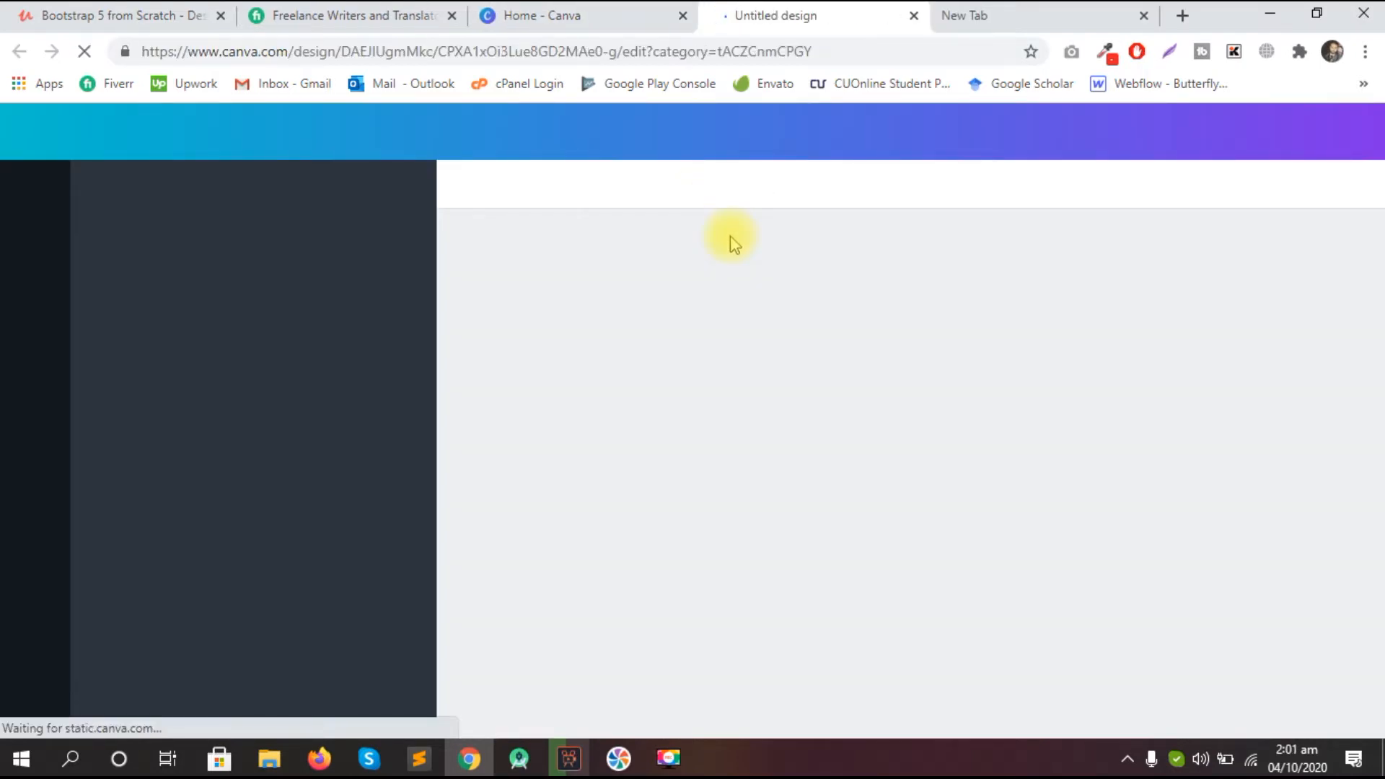
Step: Browse the home page's template sections and design categories, including Video and Marketing, to examine the available design types
left_click(542, 15)
left_click_drag(1378, 278, 1373, 488)
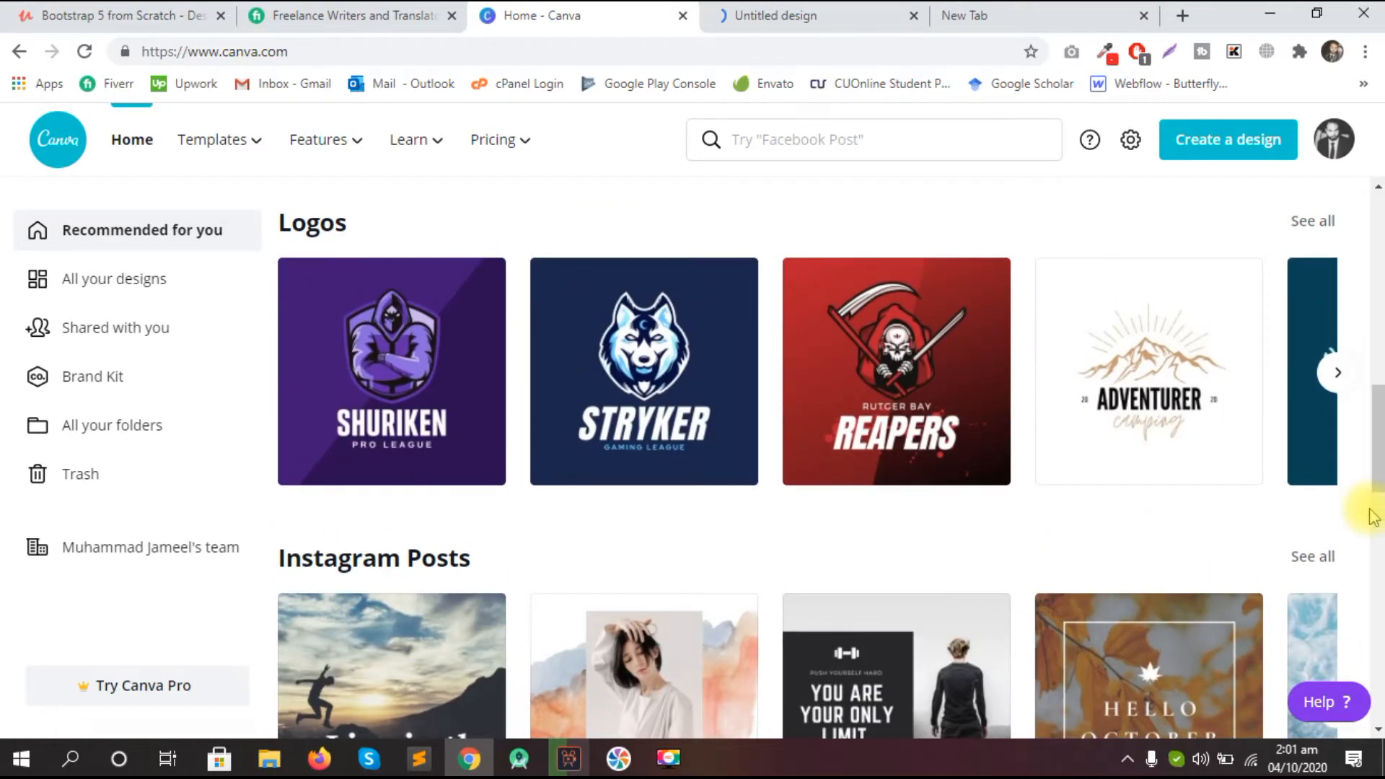
left_click(791, 18)
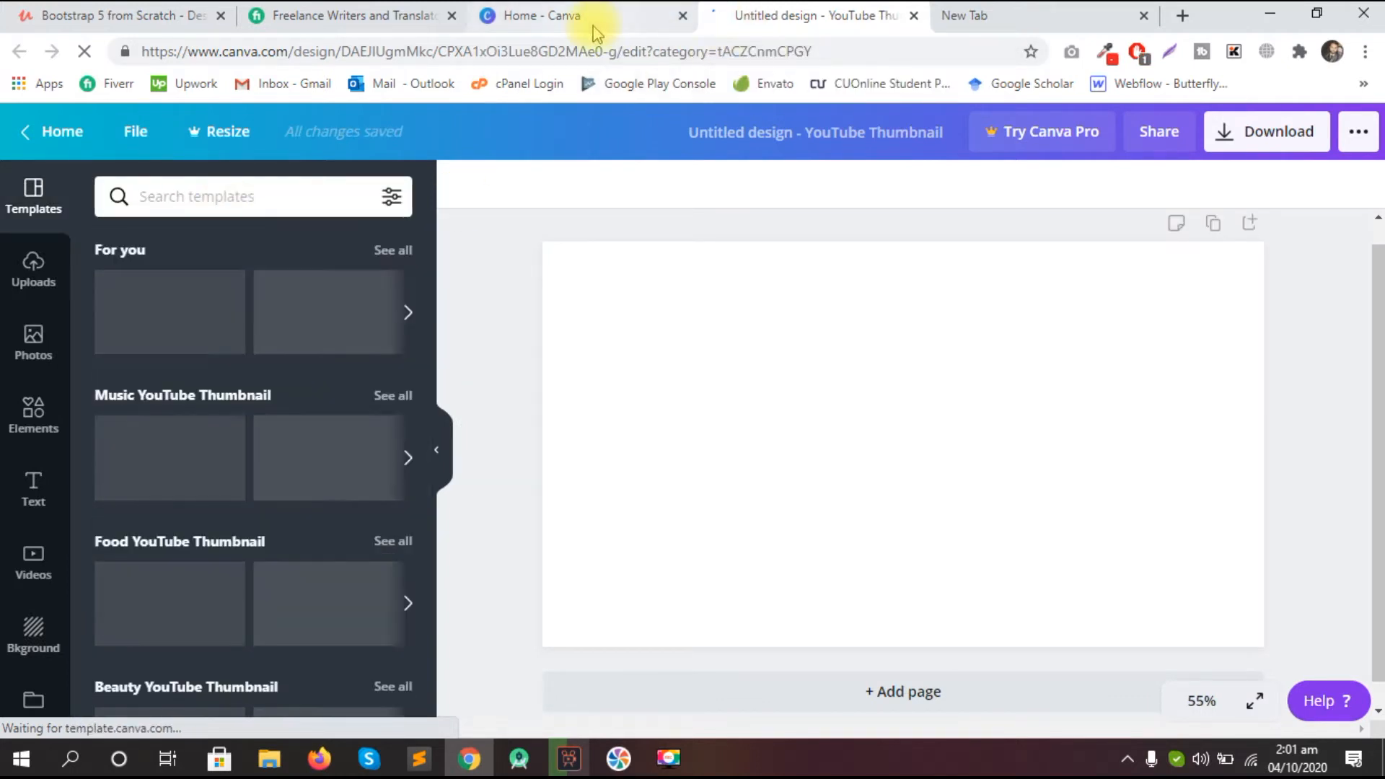
left_click(591, 21)
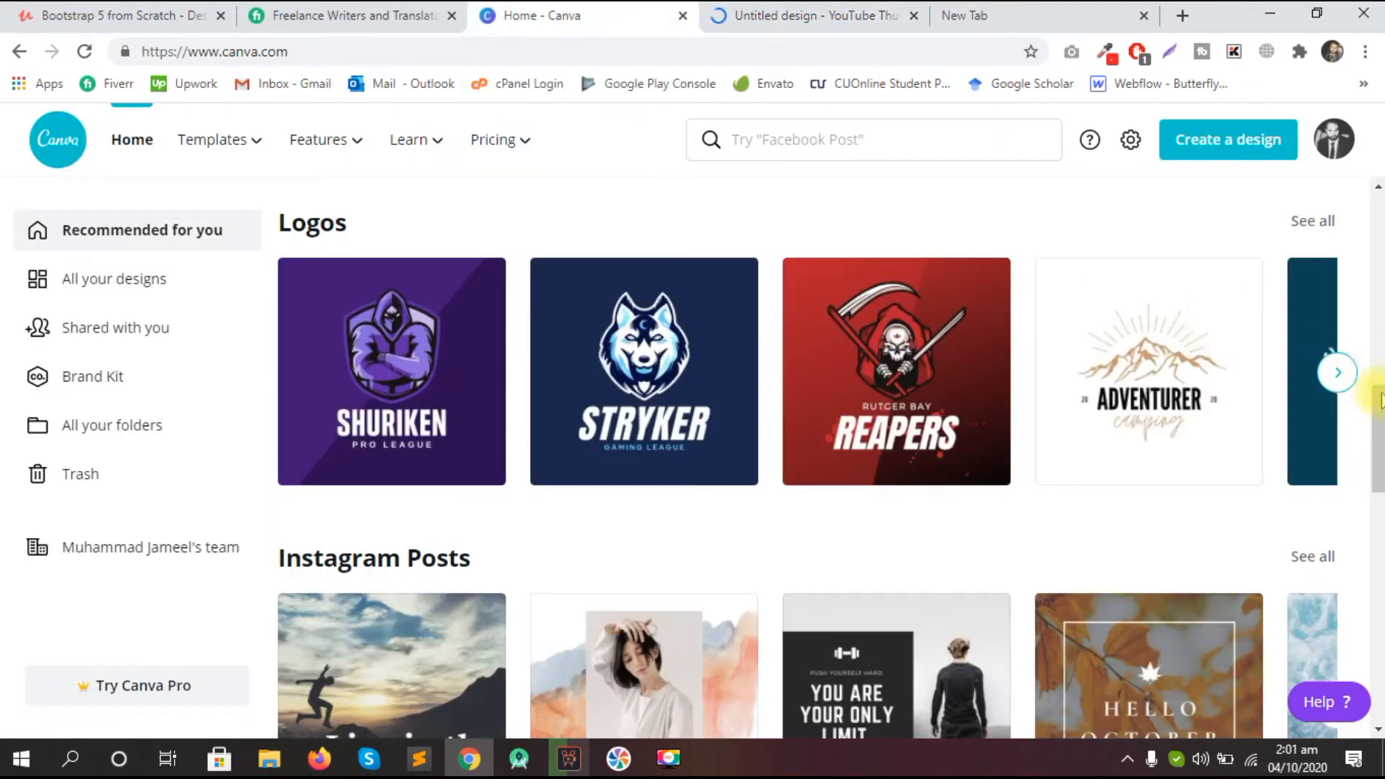
left_click_drag(1377, 426, 1369, 285)
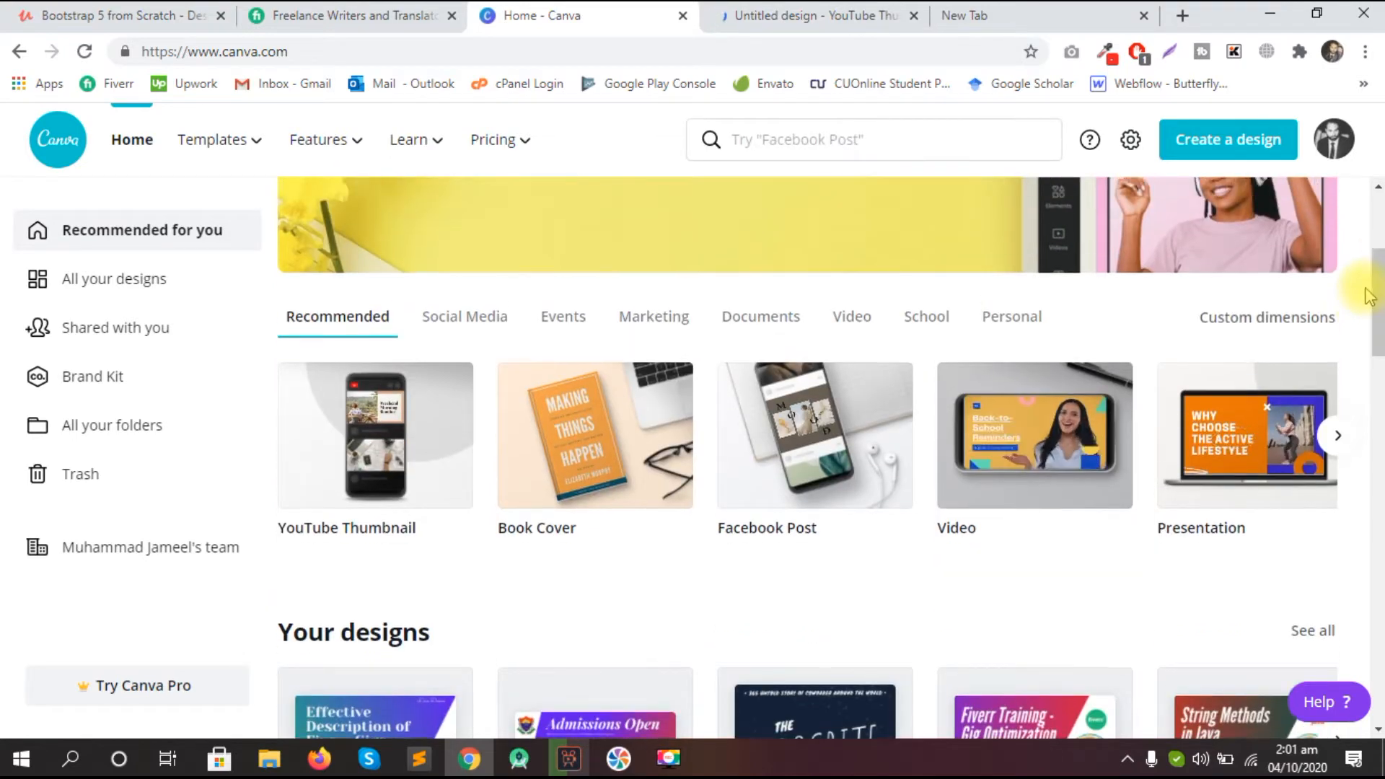
left_click(854, 325)
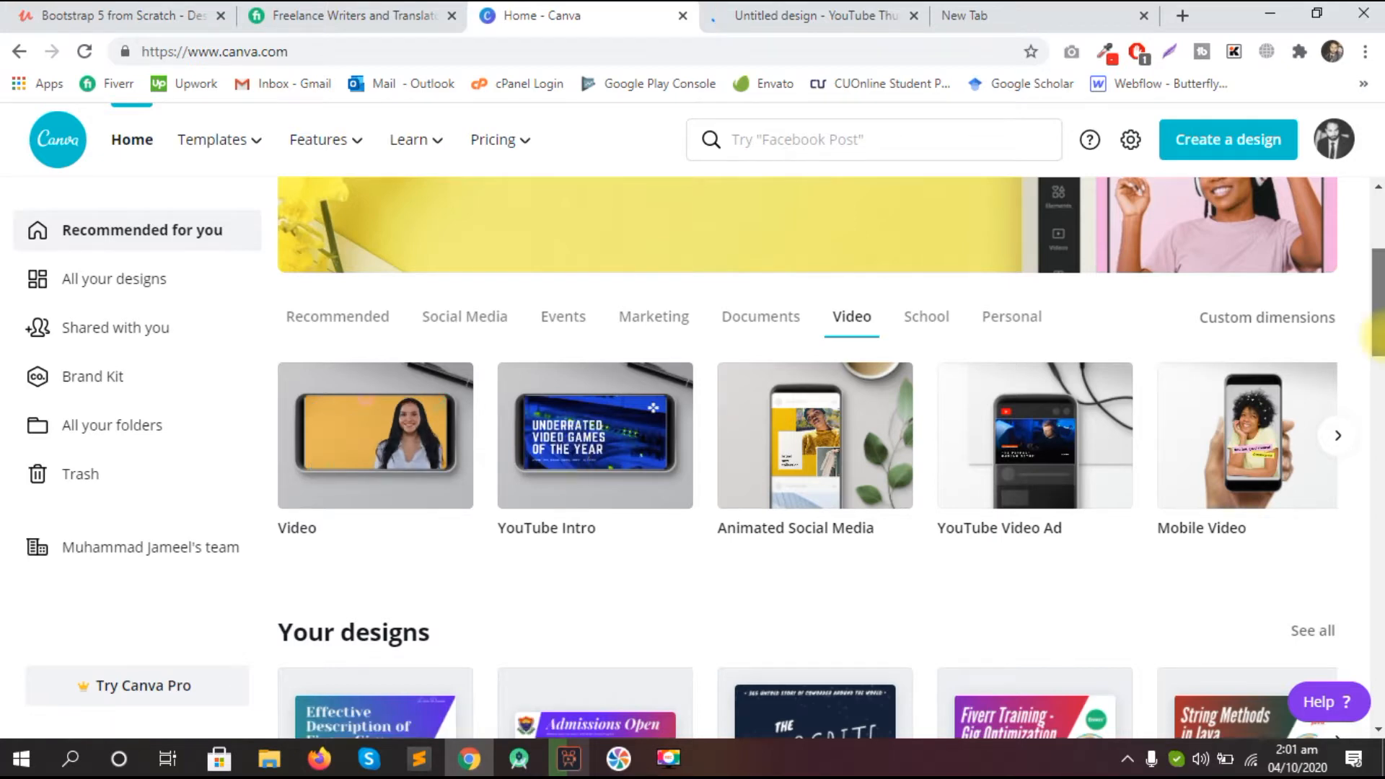
scroll(1371, 318, "up", 2)
scroll(1061, 365, "down", 1)
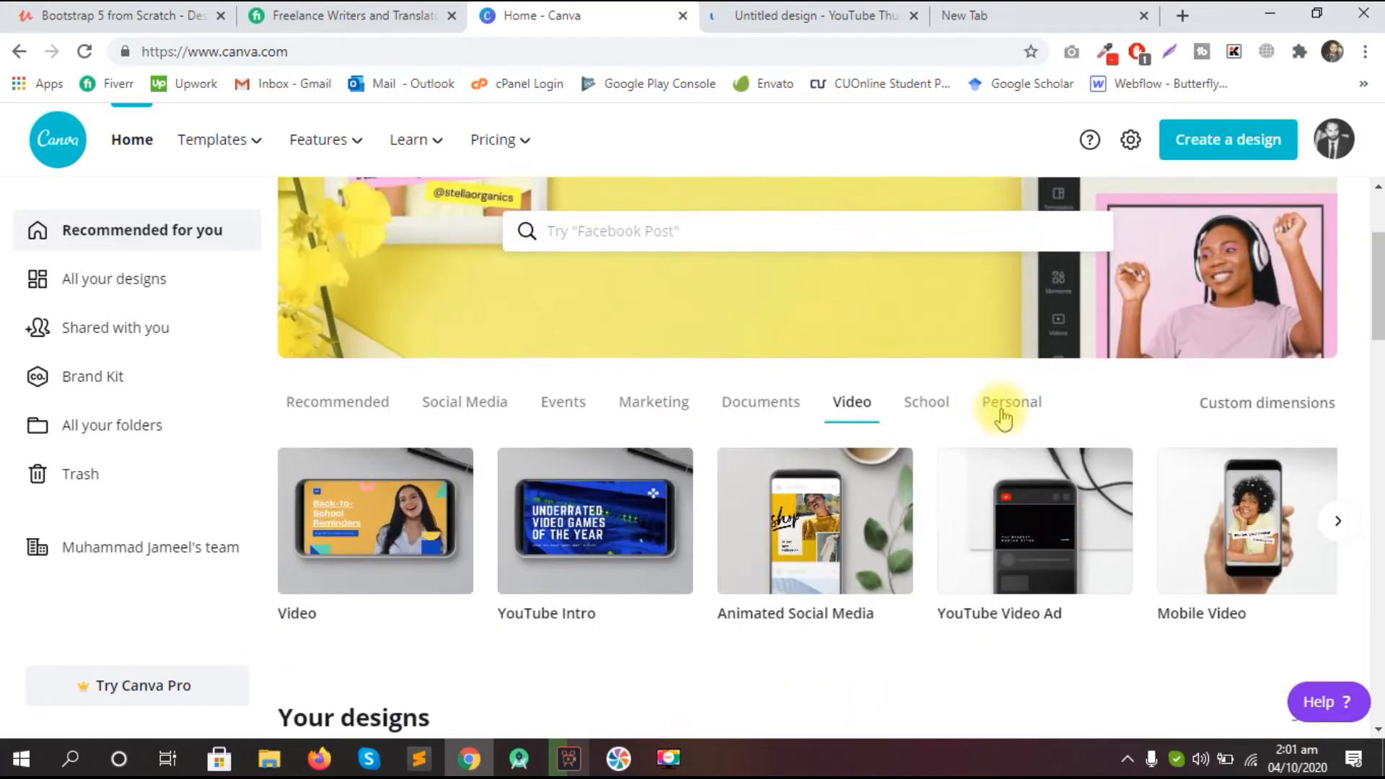
left_click(644, 421)
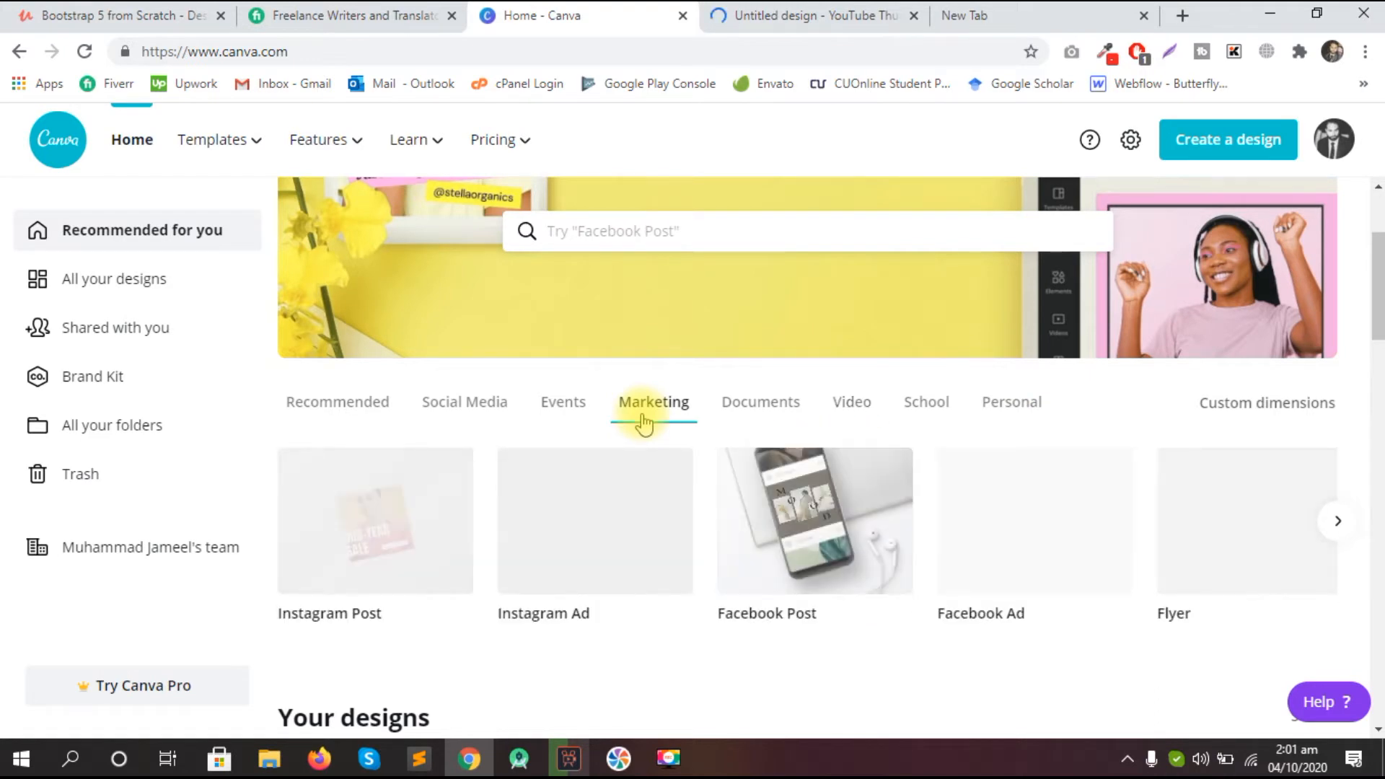
scroll(1380, 393, "down", 4)
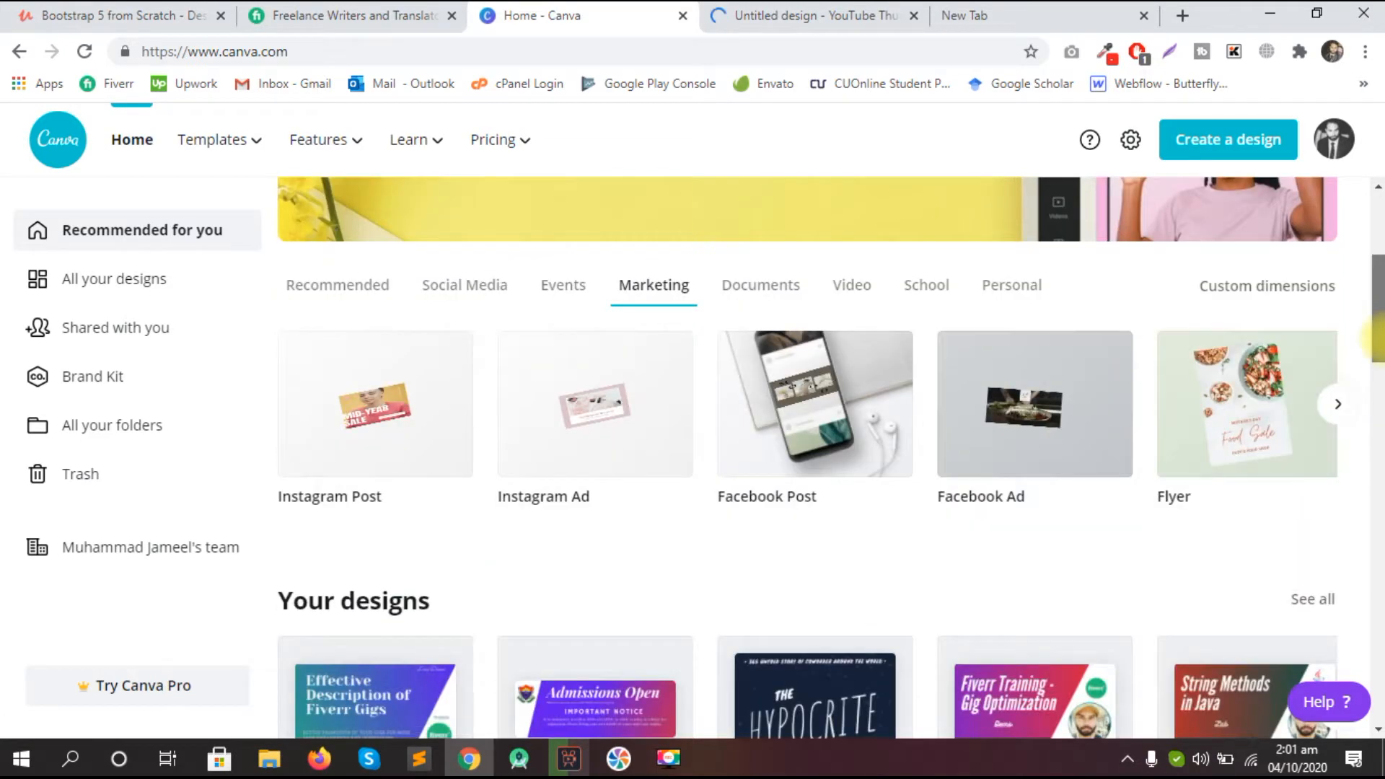
left_click_drag(1380, 375, 1380, 689)
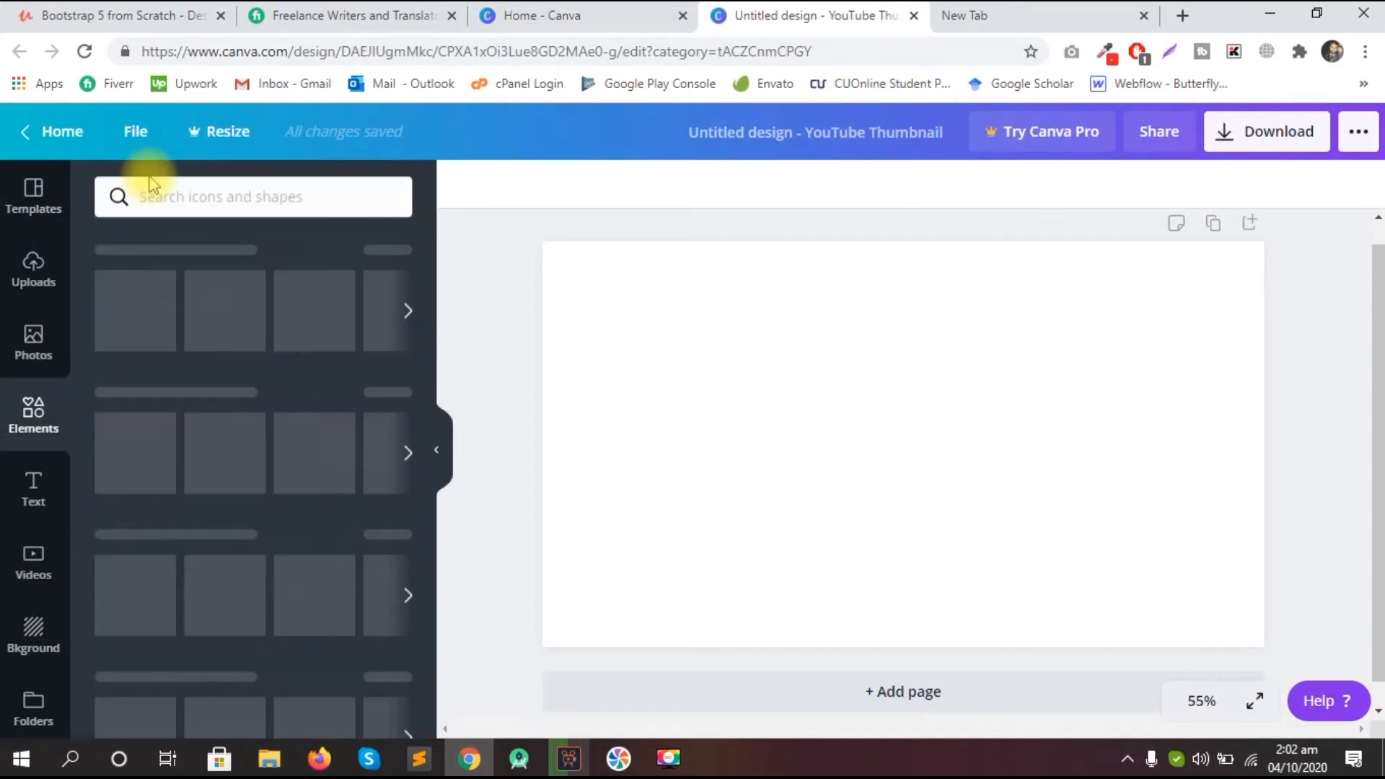
Step: Search the thumbnail design's elements for "gradients" and find the square gradient shapes among them
left_click(158, 189)
type("gradient")
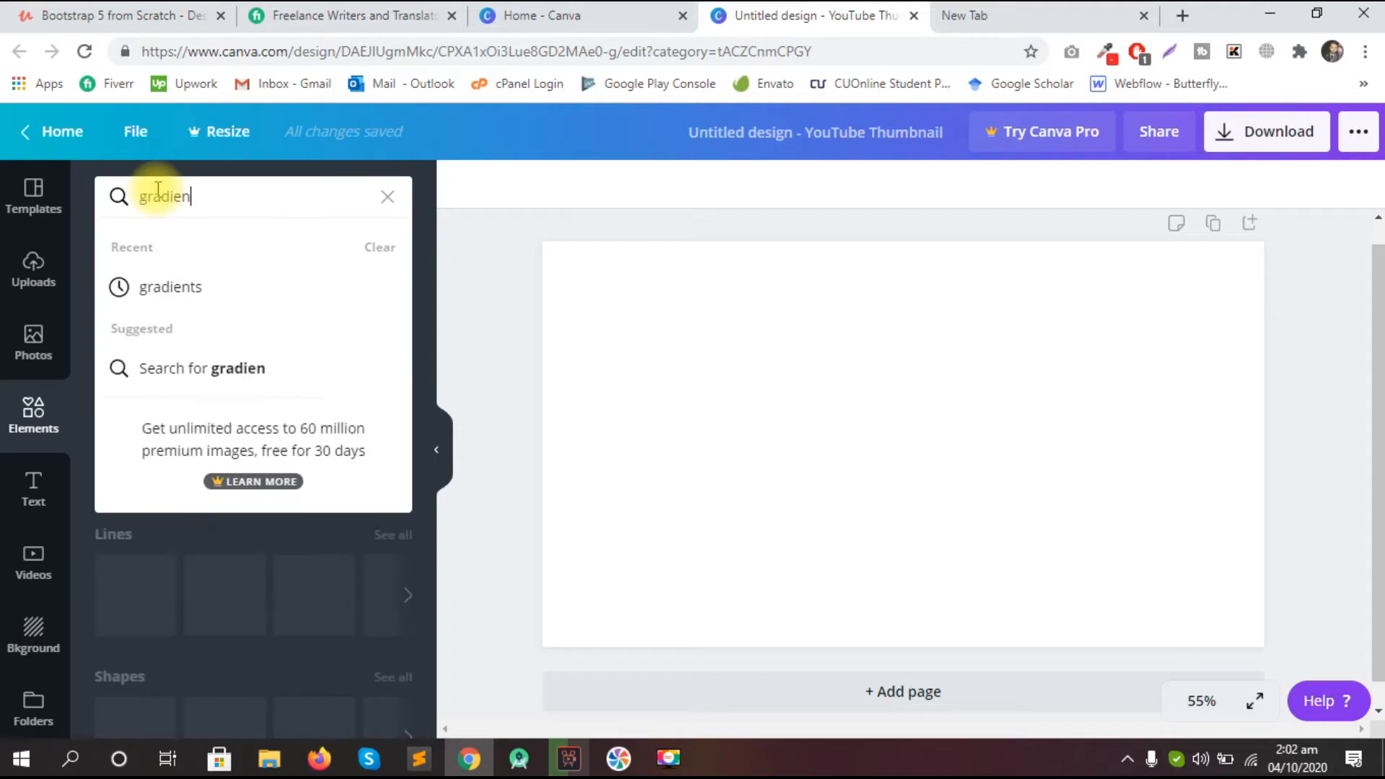
left_click(170, 289)
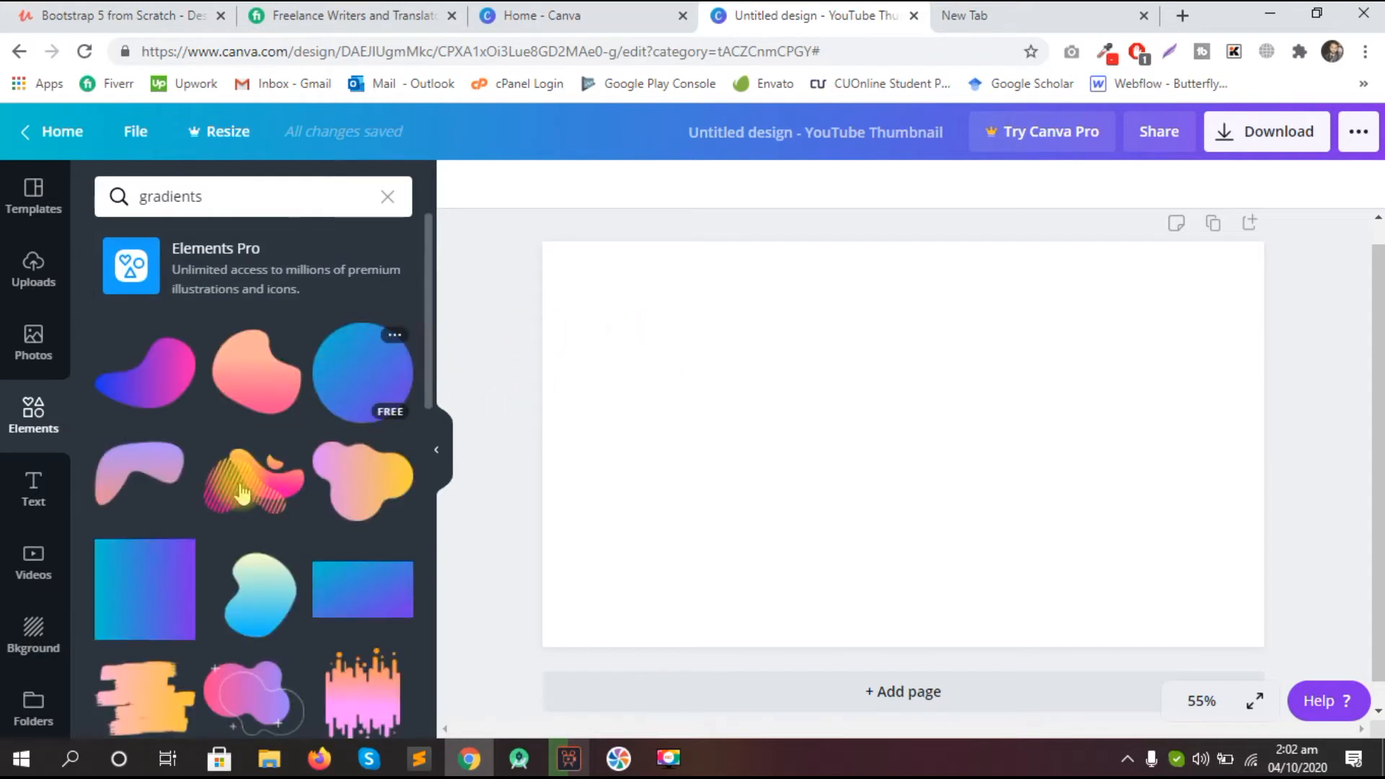
left_click_drag(431, 345, 448, 586)
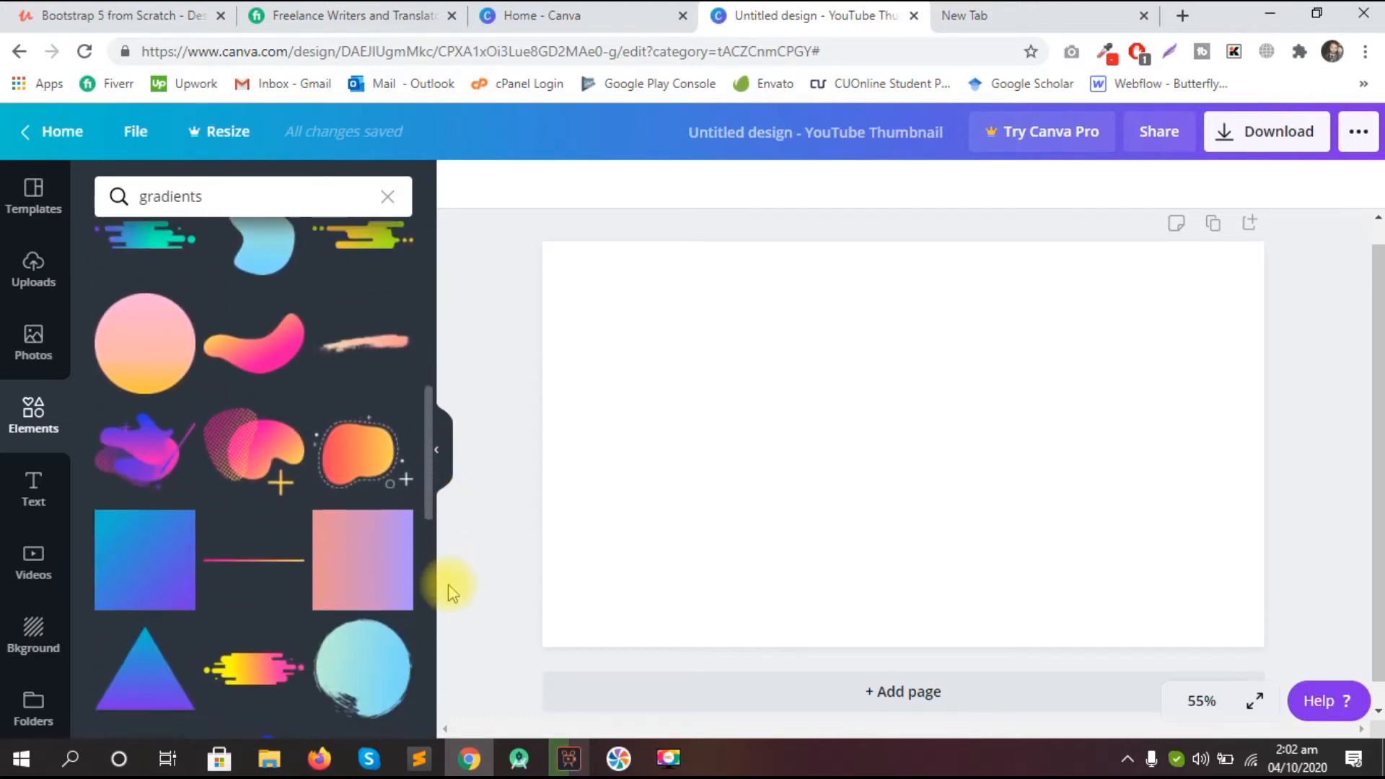
Step: Add the pink-to-purple gradient square to the thumbnail page and enlarge it towards the page's upper-left corner
left_click(342, 562)
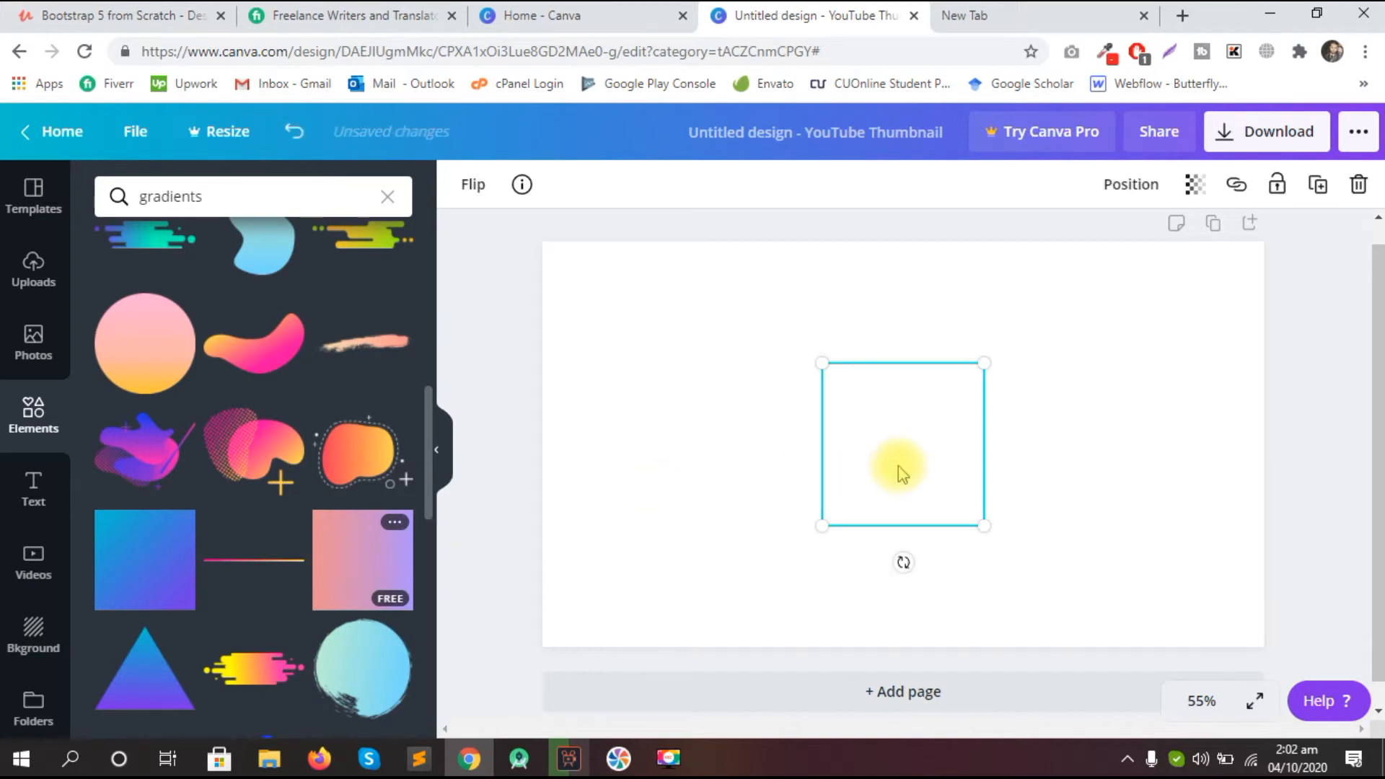
left_click(758, 458)
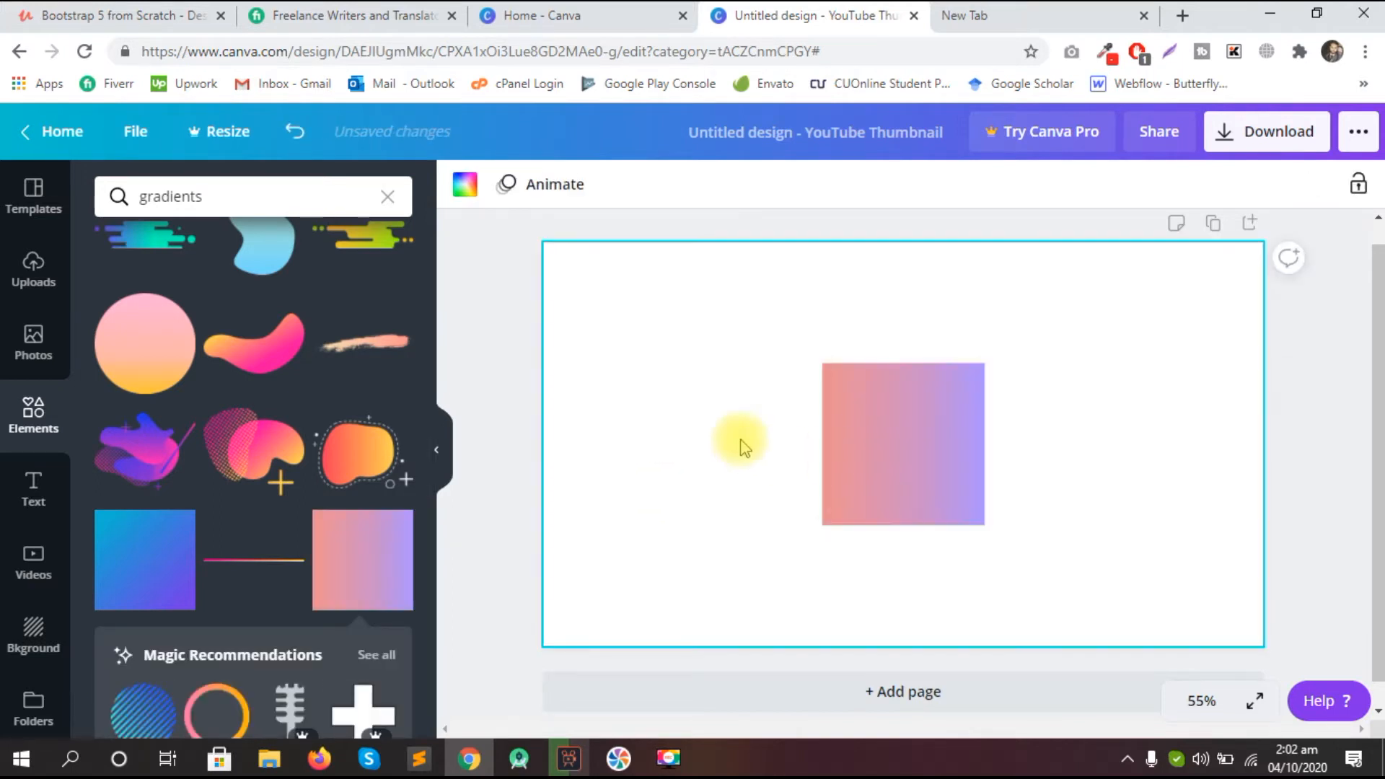
left_click(911, 465)
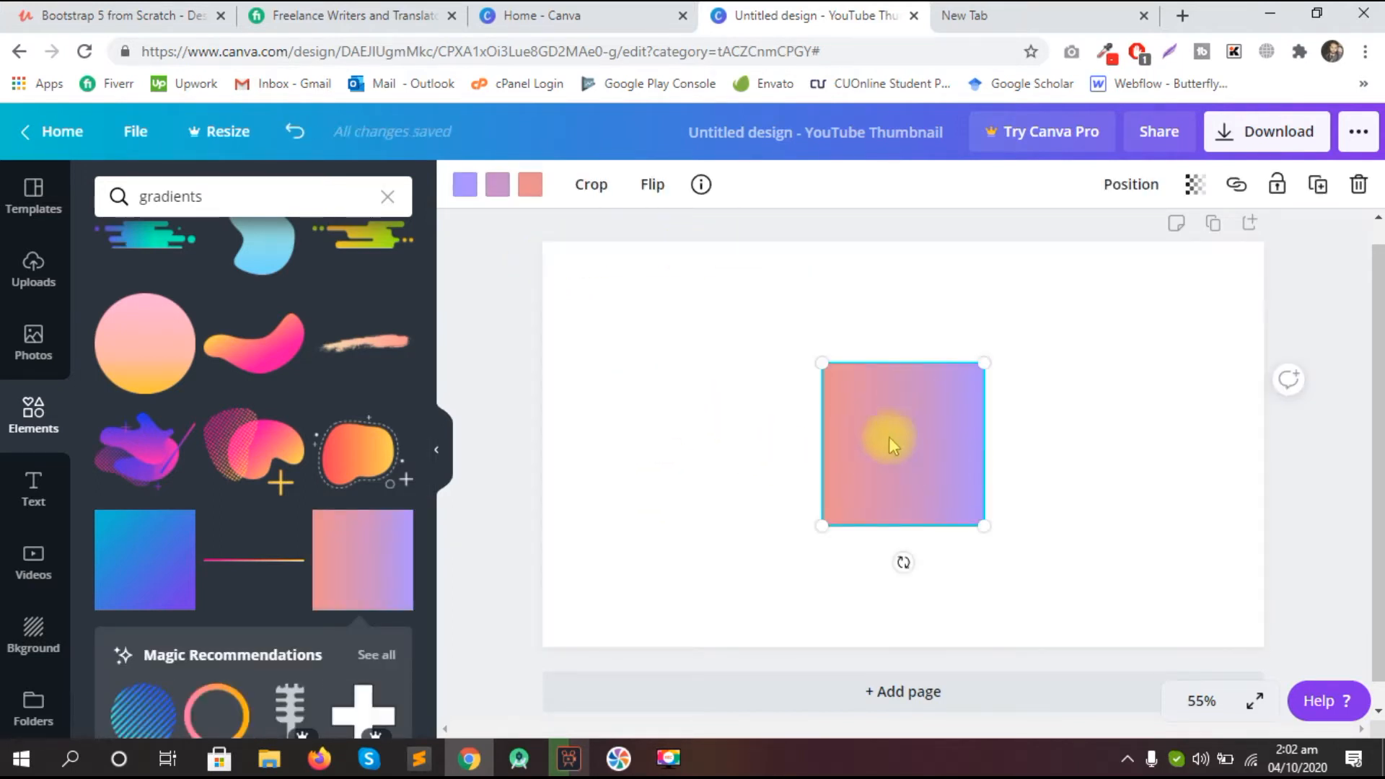
left_click_drag(824, 370, 586, 318)
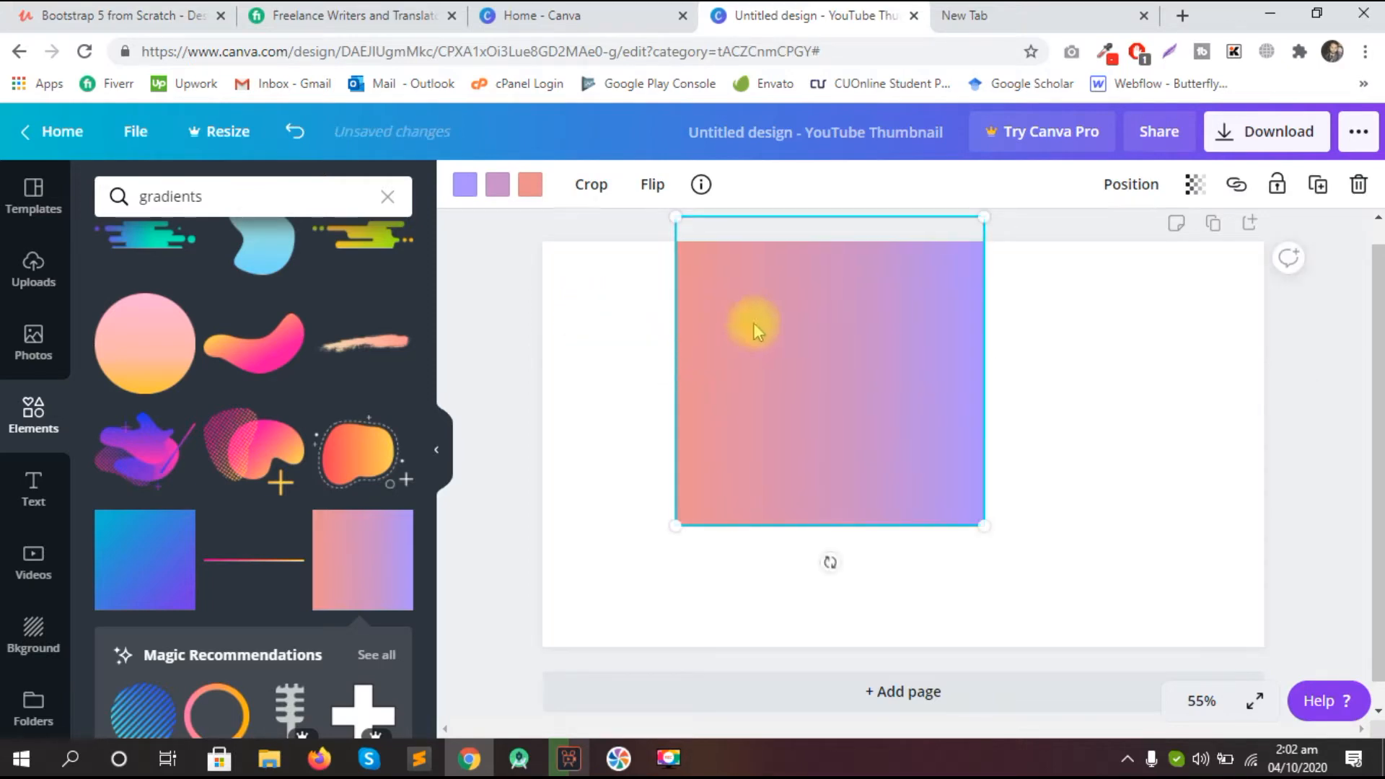
Step: Add the blue-to-purple gradient square, move it to the page's right half, and delete the pink-to-purple square
left_click(139, 579)
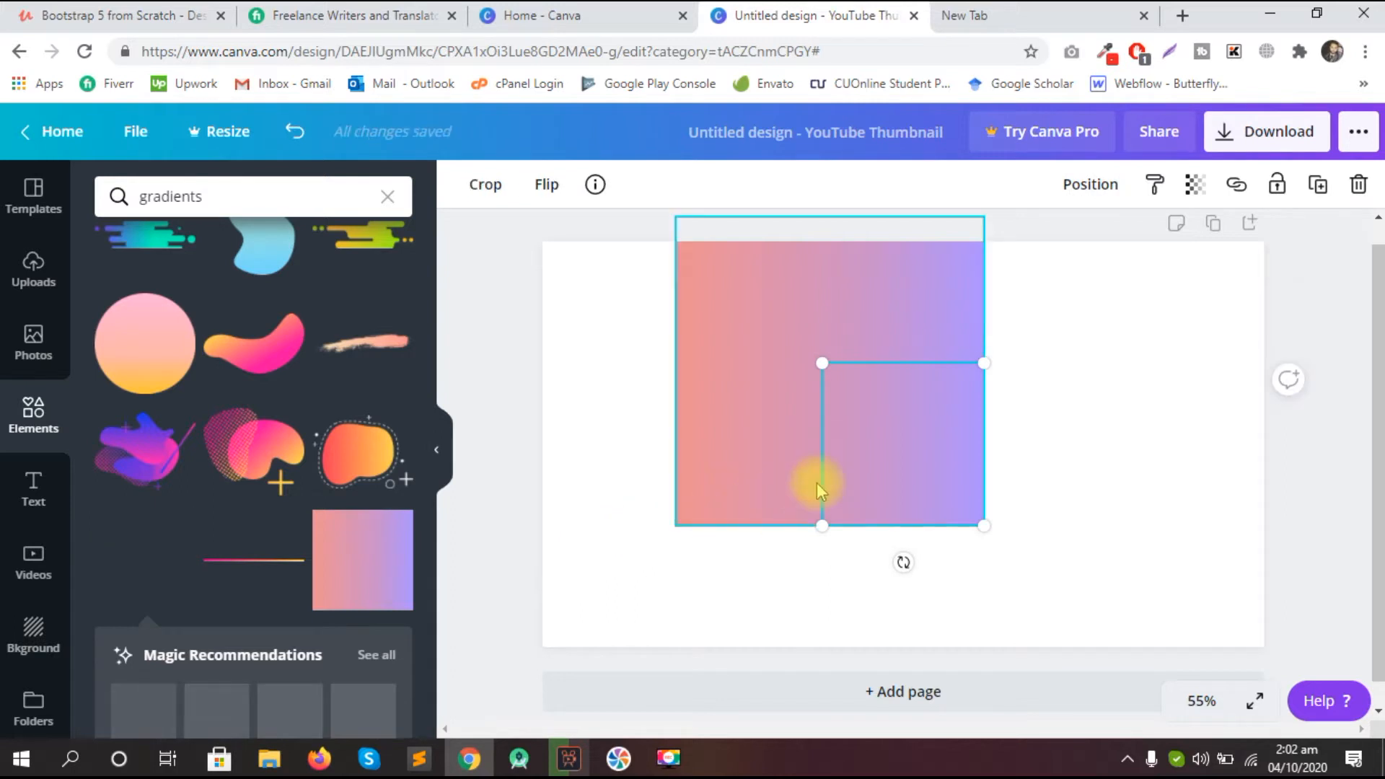
left_click_drag(869, 464, 1018, 454)
left_click(841, 463)
key("Delete")
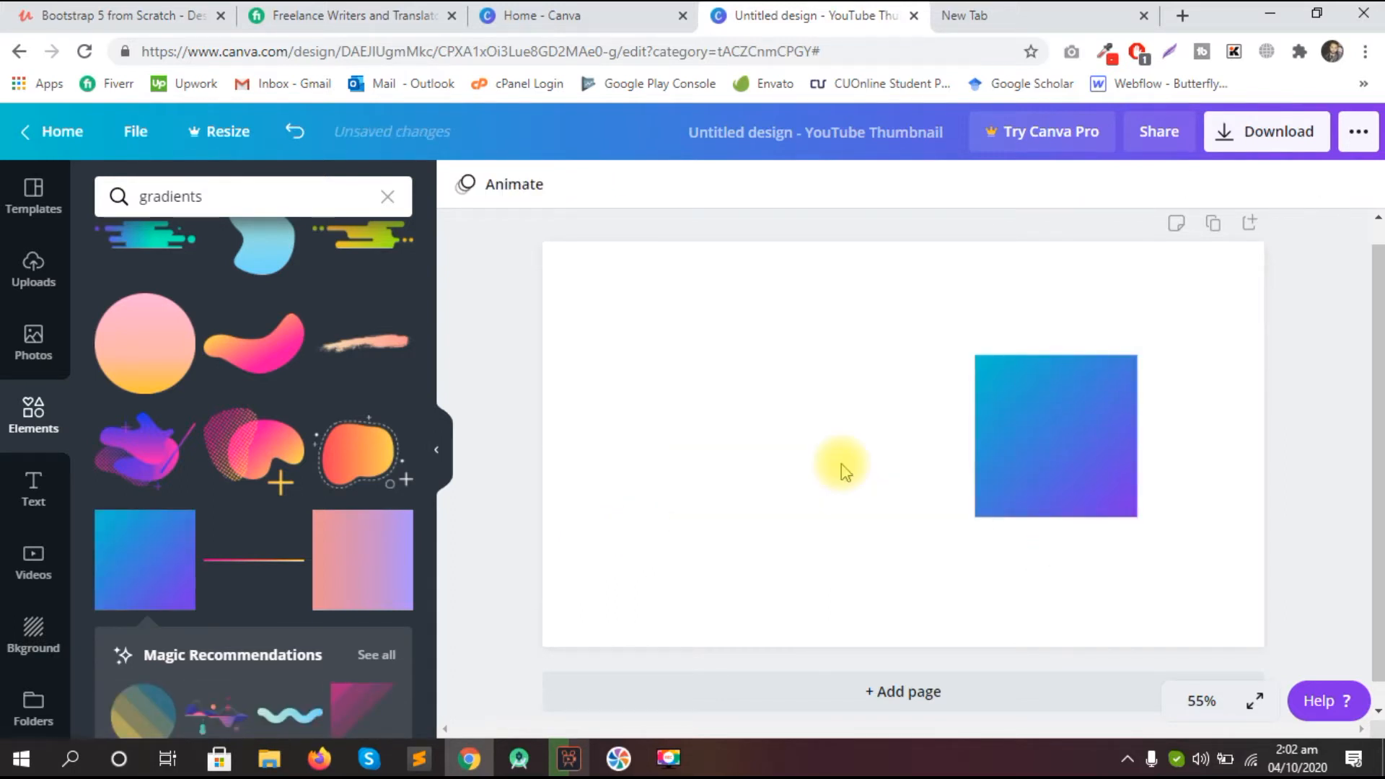
Step: Enlarge and reposition the blue-to-purple gradient square until it covers nearly the whole thumbnail page as a background
left_click(1007, 439)
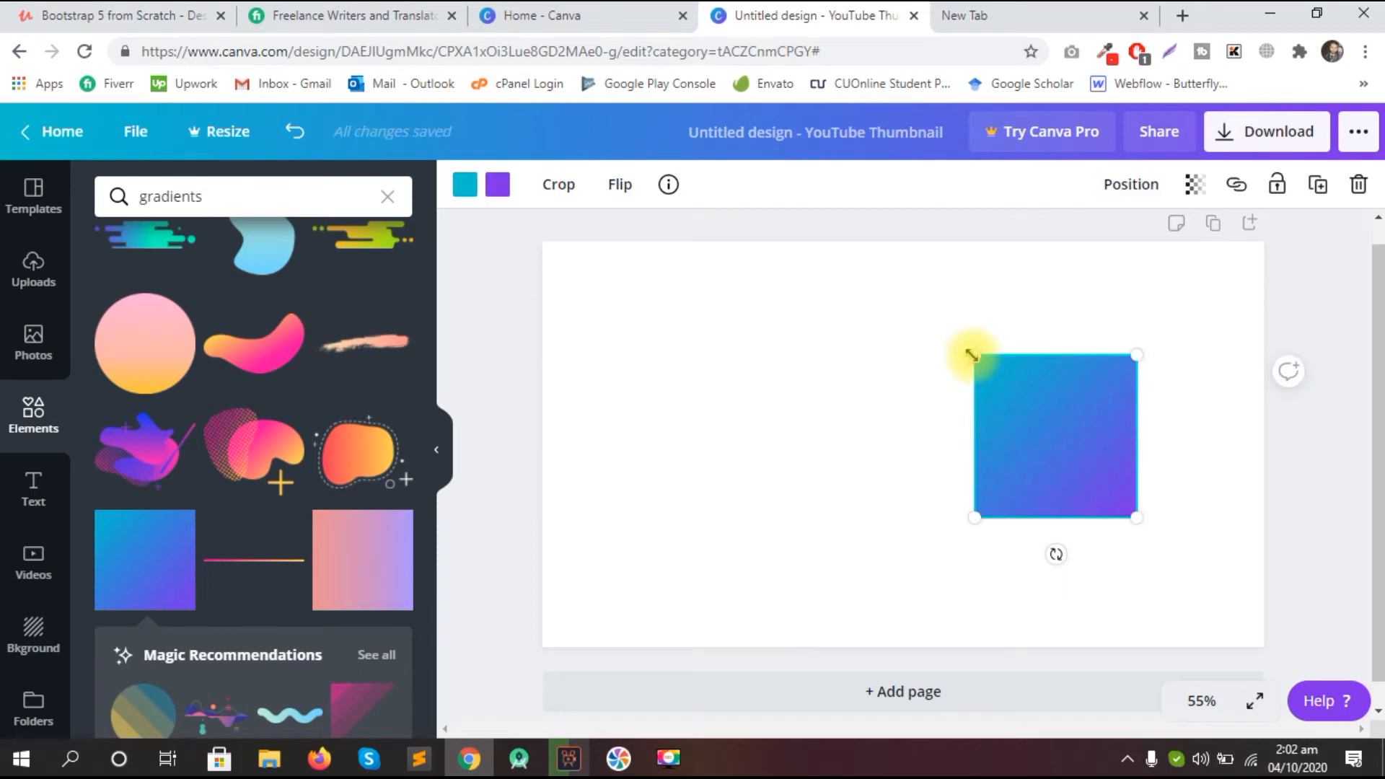
left_click_drag(730, 332, 572, 272)
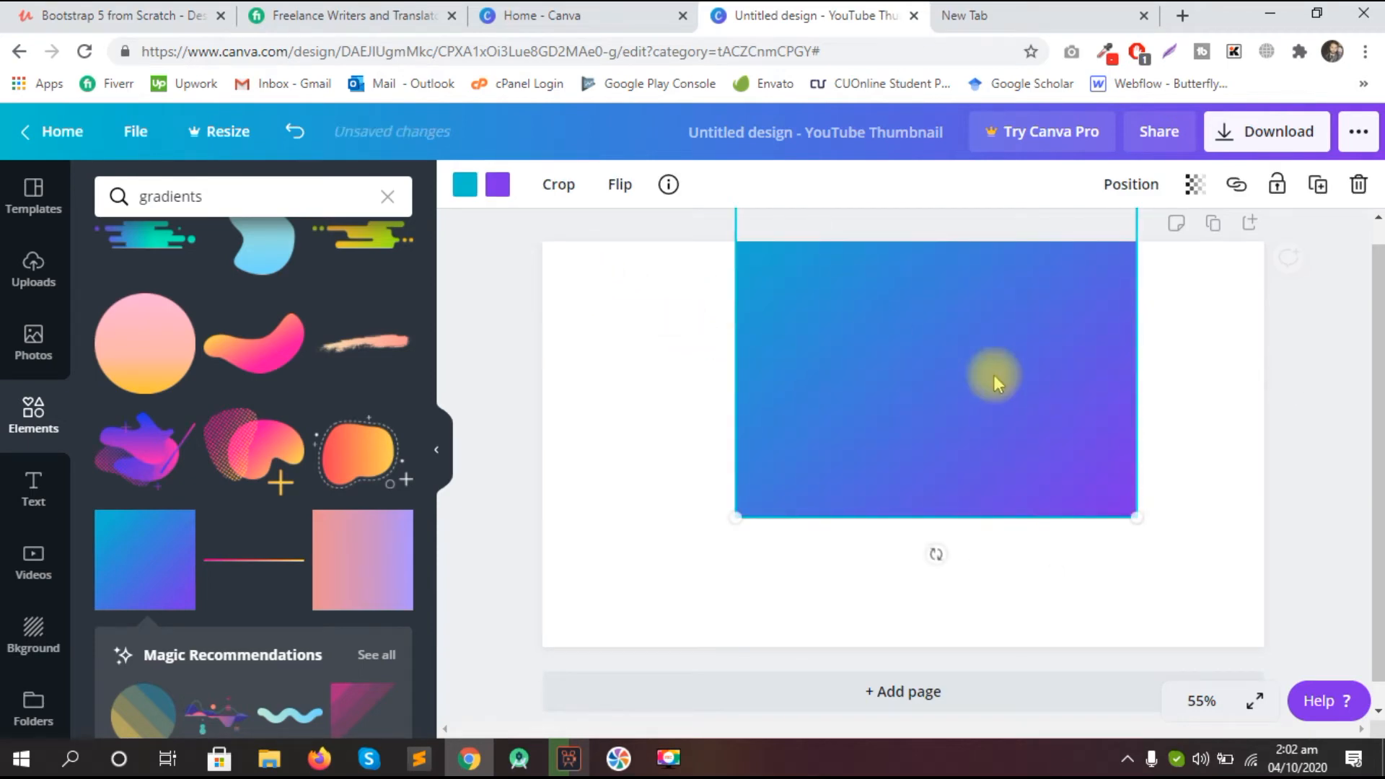
left_click_drag(868, 431, 777, 445)
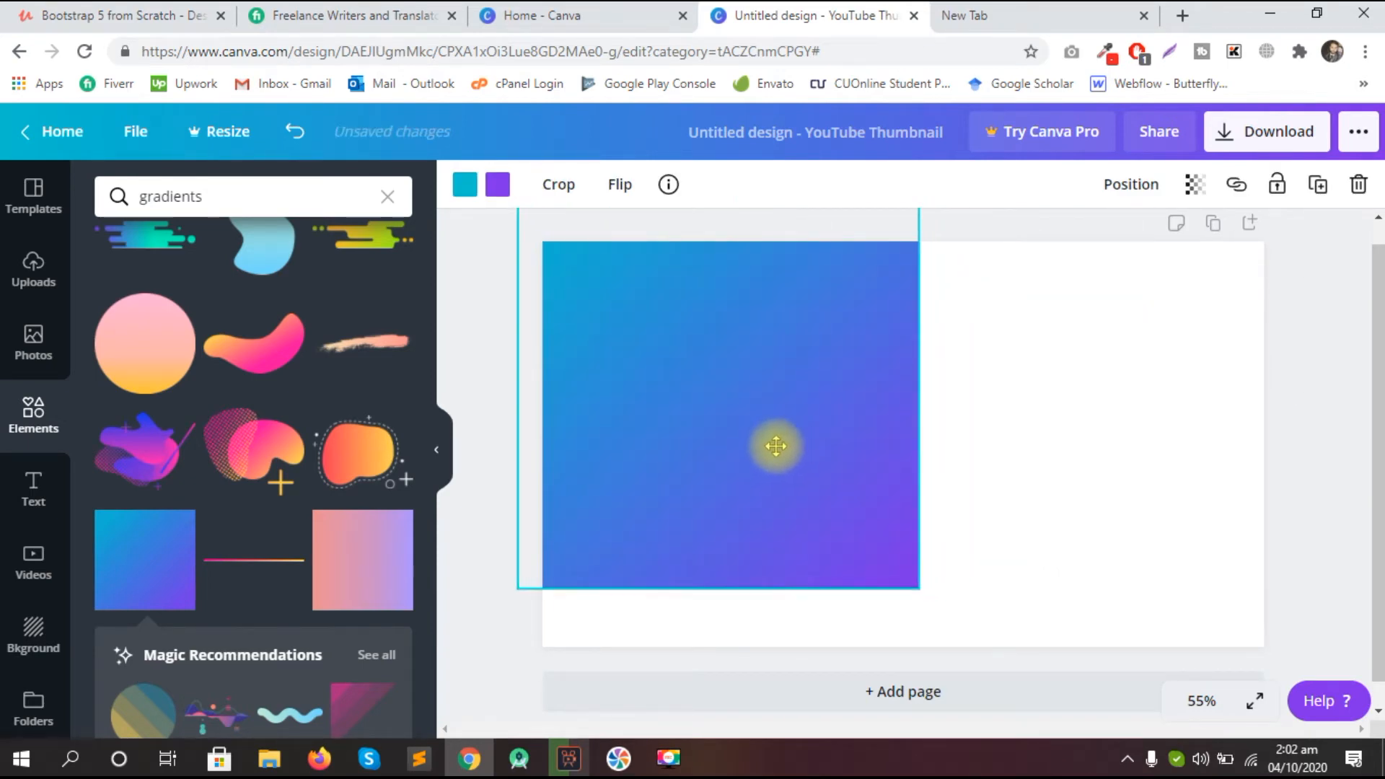
left_click_drag(919, 584, 1143, 476)
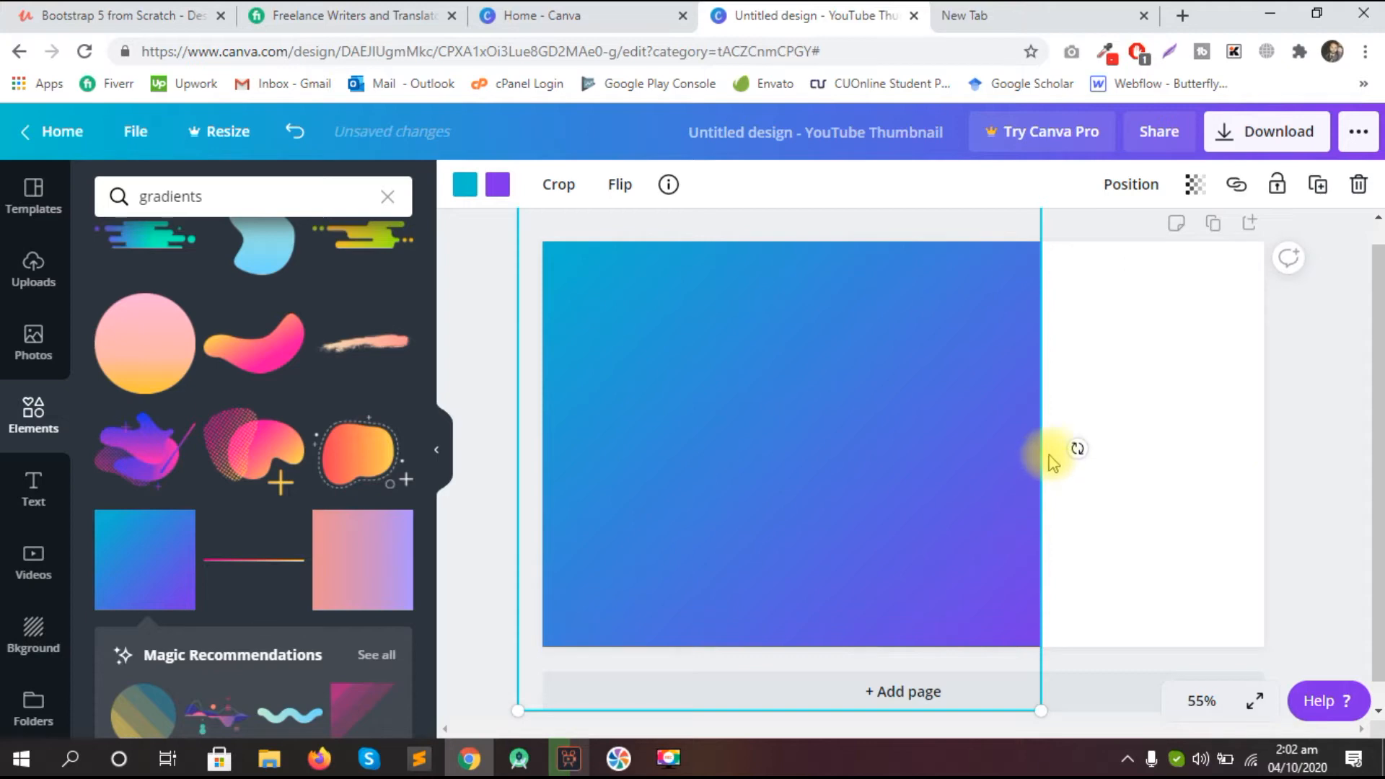
left_click_drag(967, 411, 1141, 436)
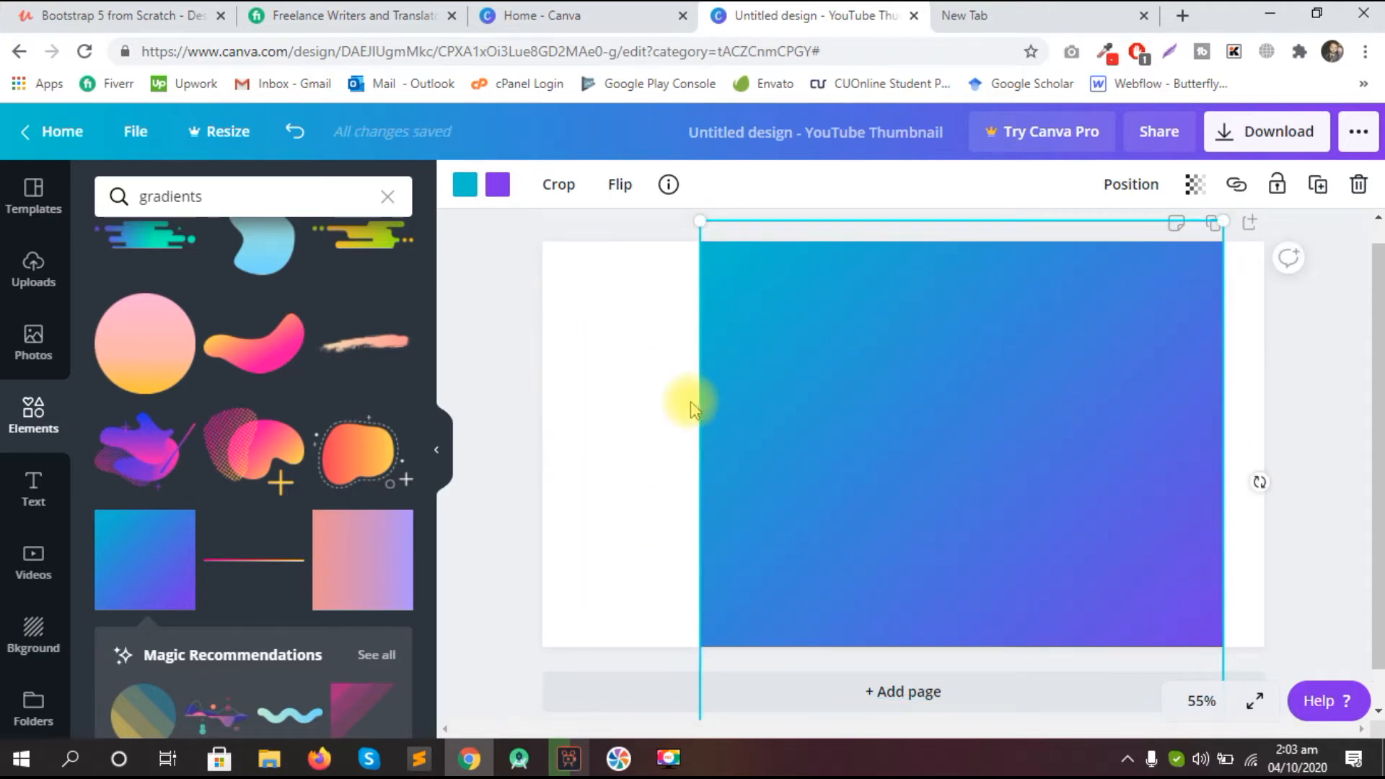
mouse_move(770, 424)
left_mouse_down()
mouse_move(771, 389)
mouse_move(771, 409)
left_mouse_up()
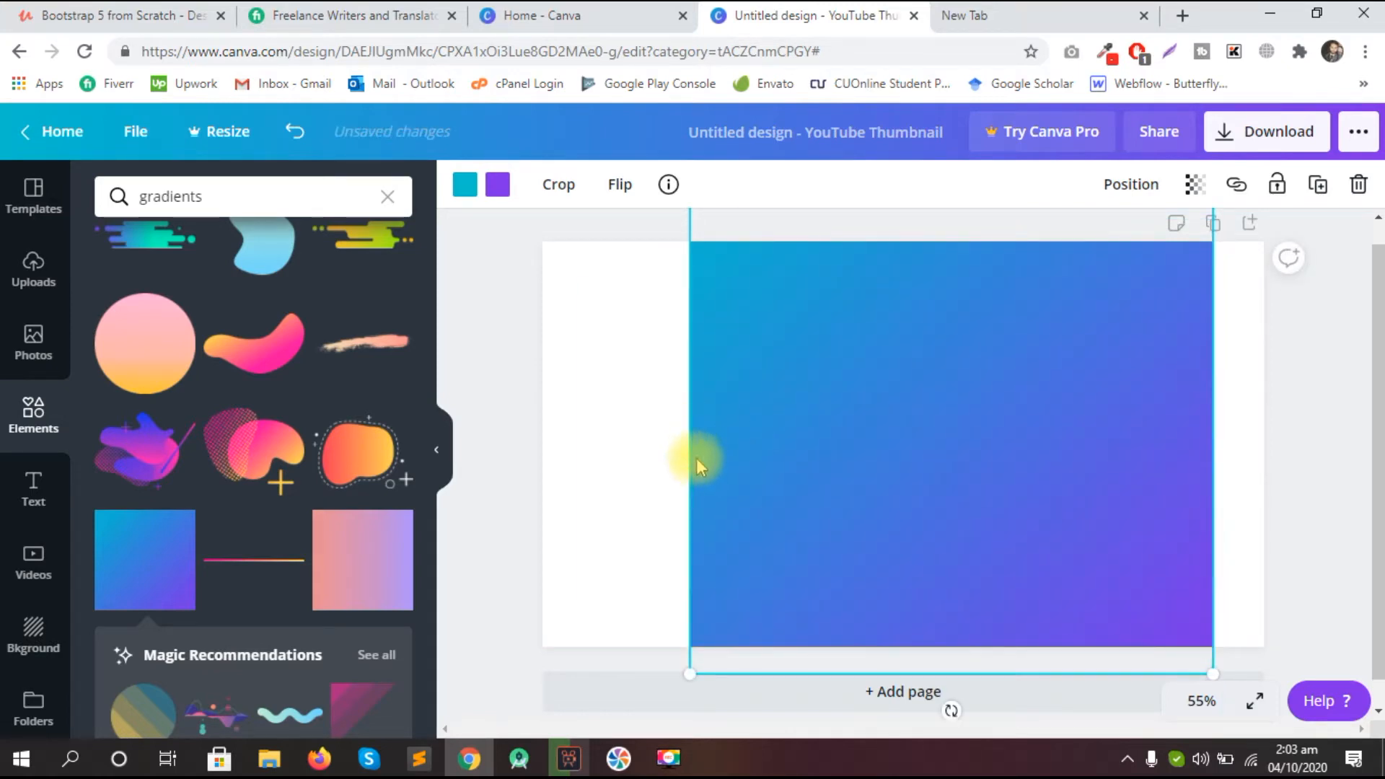
left_click_drag(686, 674, 335, 655)
mouse_move(947, 548)
left_mouse_down()
mouse_move(959, 544)
mouse_move(918, 544)
mouse_move(946, 543)
left_mouse_up()
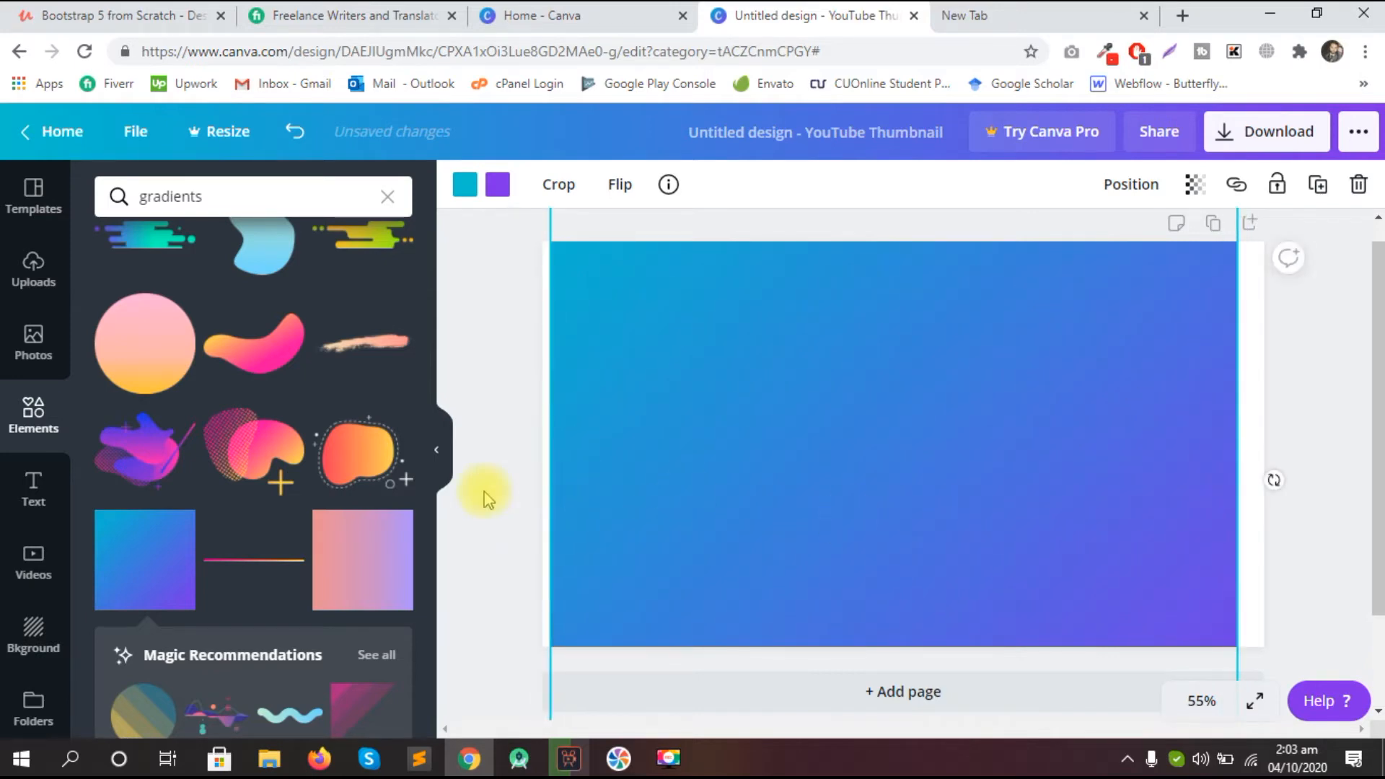
left_click(486, 495)
left_click(605, 475)
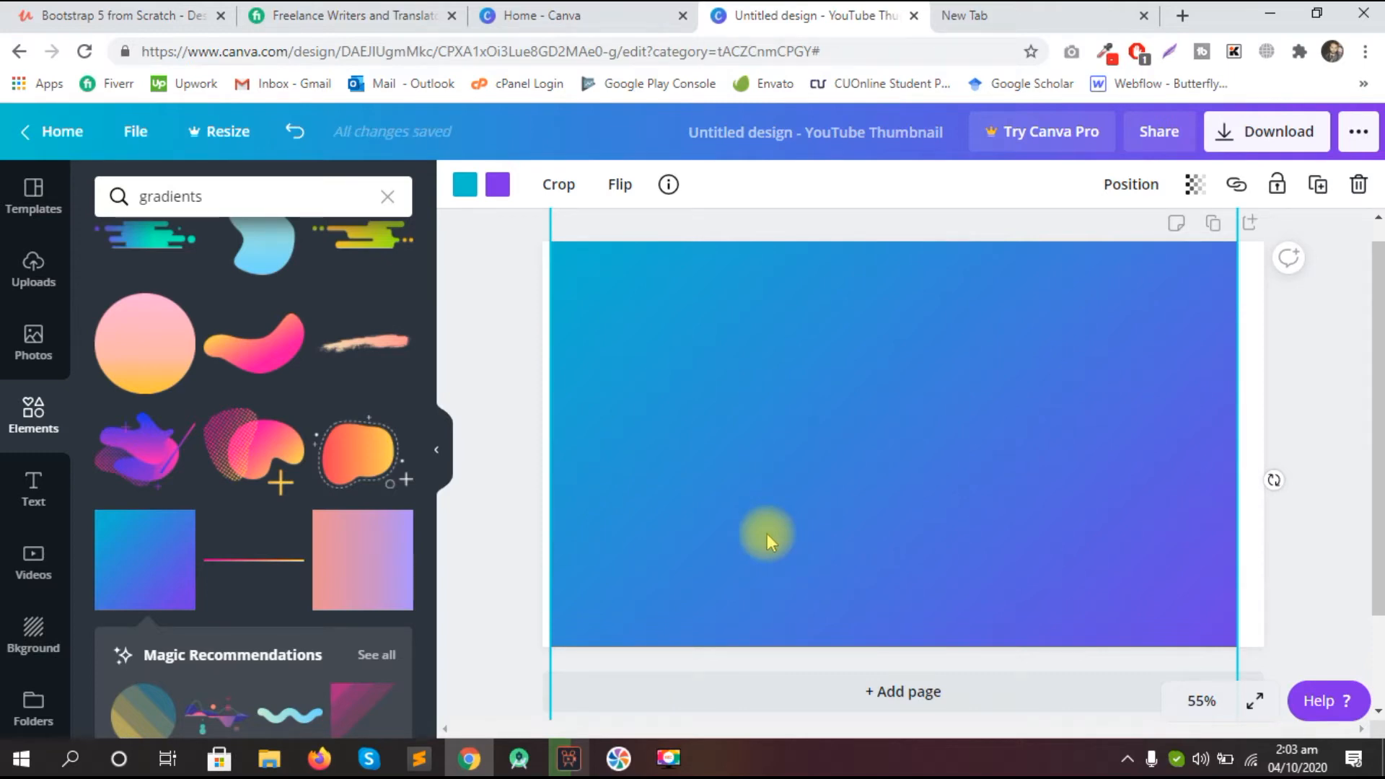
left_click(491, 456)
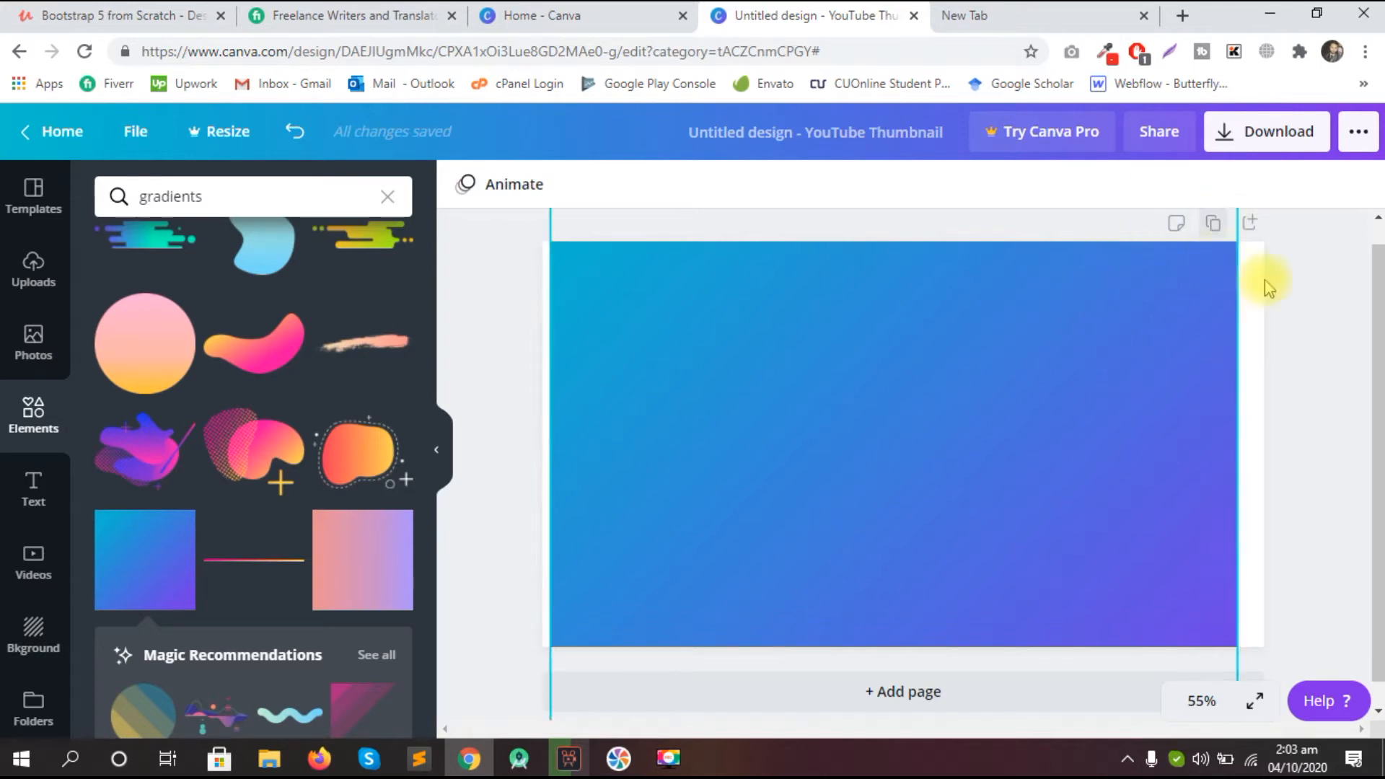
Step: Duplicate the thumbnail page with its gradient background as a second page
left_click(1215, 226)
mouse_move(1374, 498)
left_mouse_down()
mouse_move(1377, 449)
mouse_move(1377, 499)
left_mouse_up()
left_click(1184, 460)
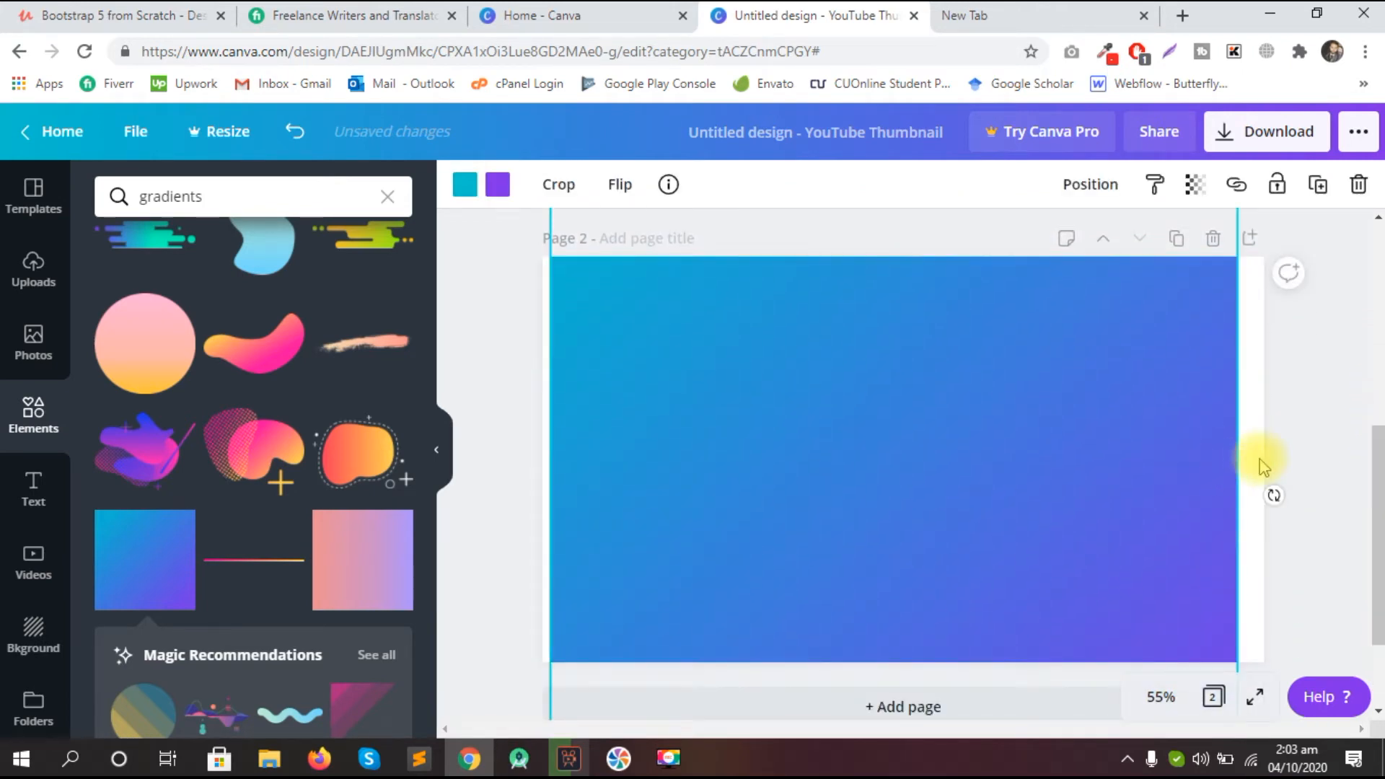
Step: Try red, violet and dark blue as the first colour of page 1's gradient, and settle on dark green
left_click_drag(1377, 533, 1353, 372)
left_click(890, 499)
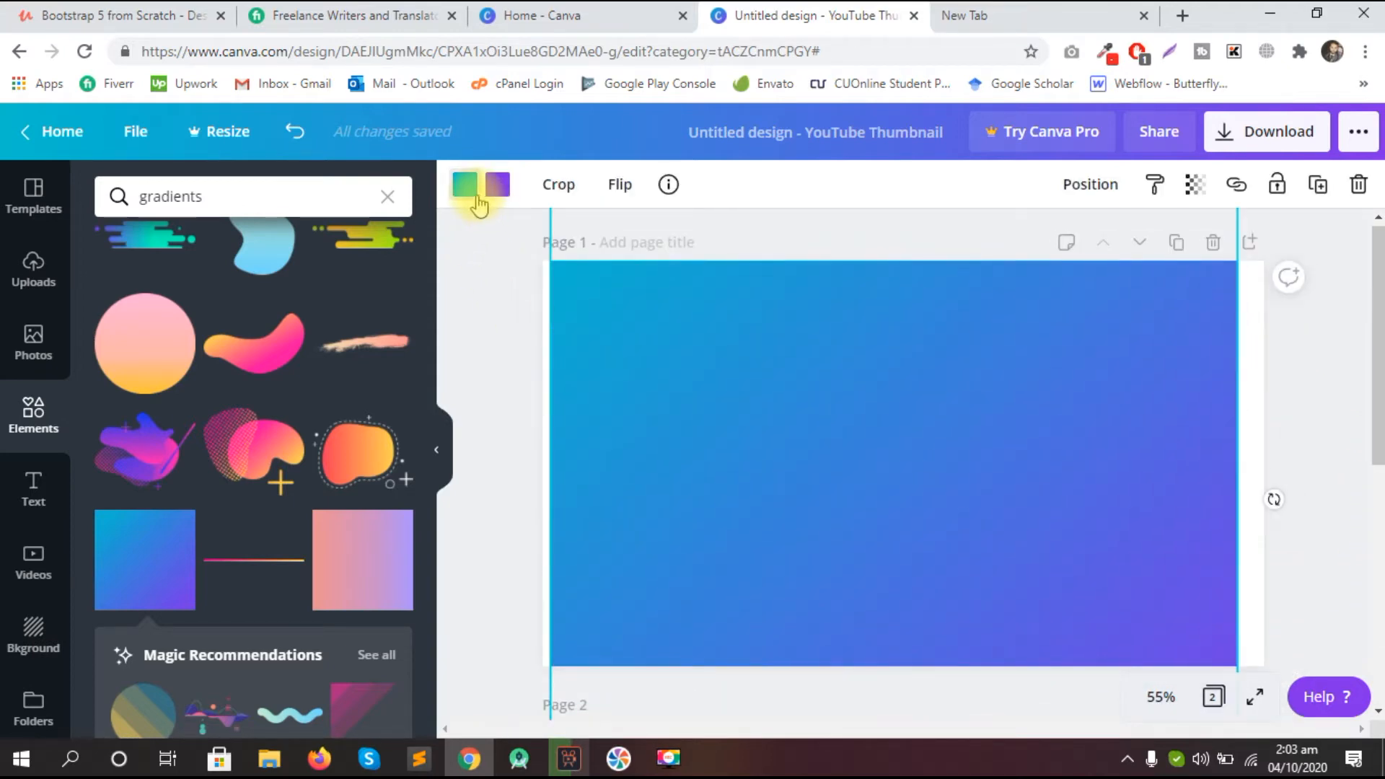
left_click(477, 201)
left_click(116, 546)
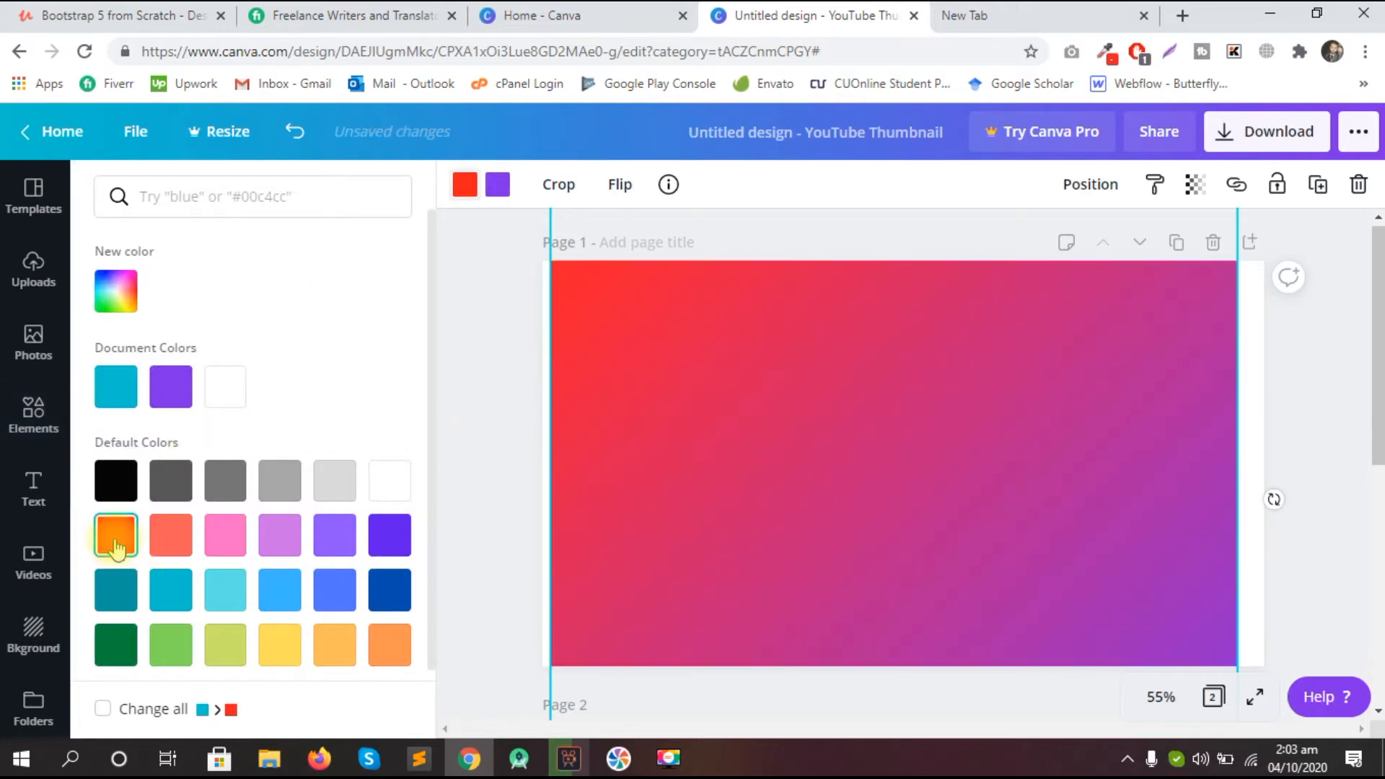
left_click(390, 556)
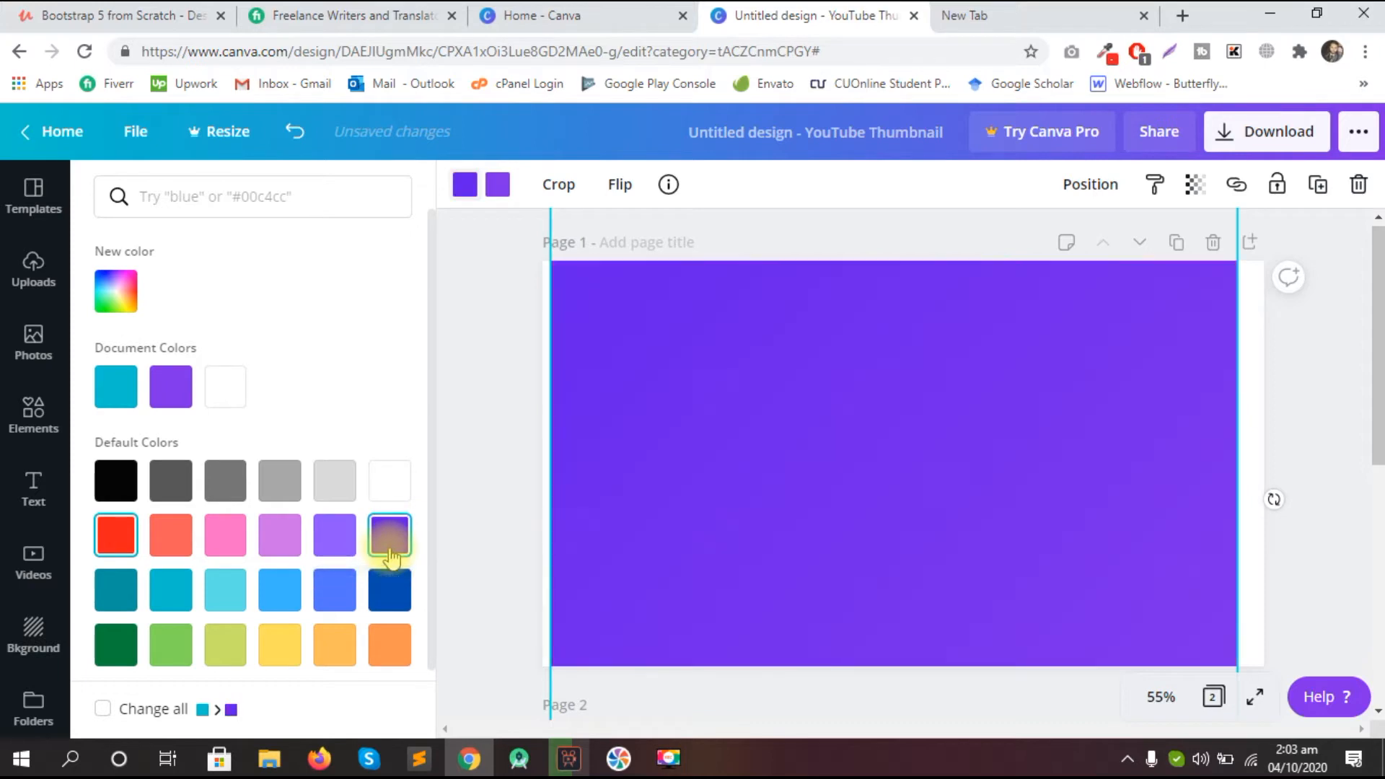
left_click(397, 599)
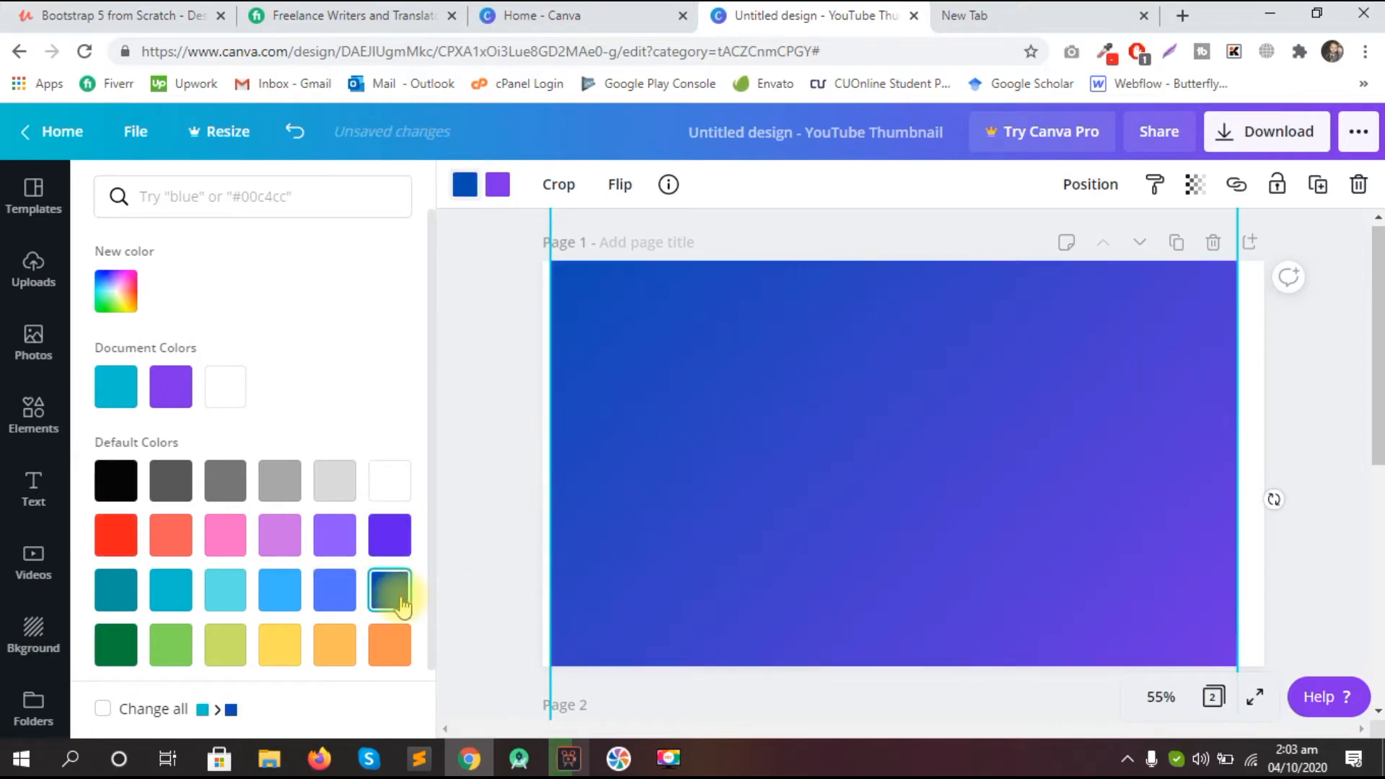
left_click(117, 646)
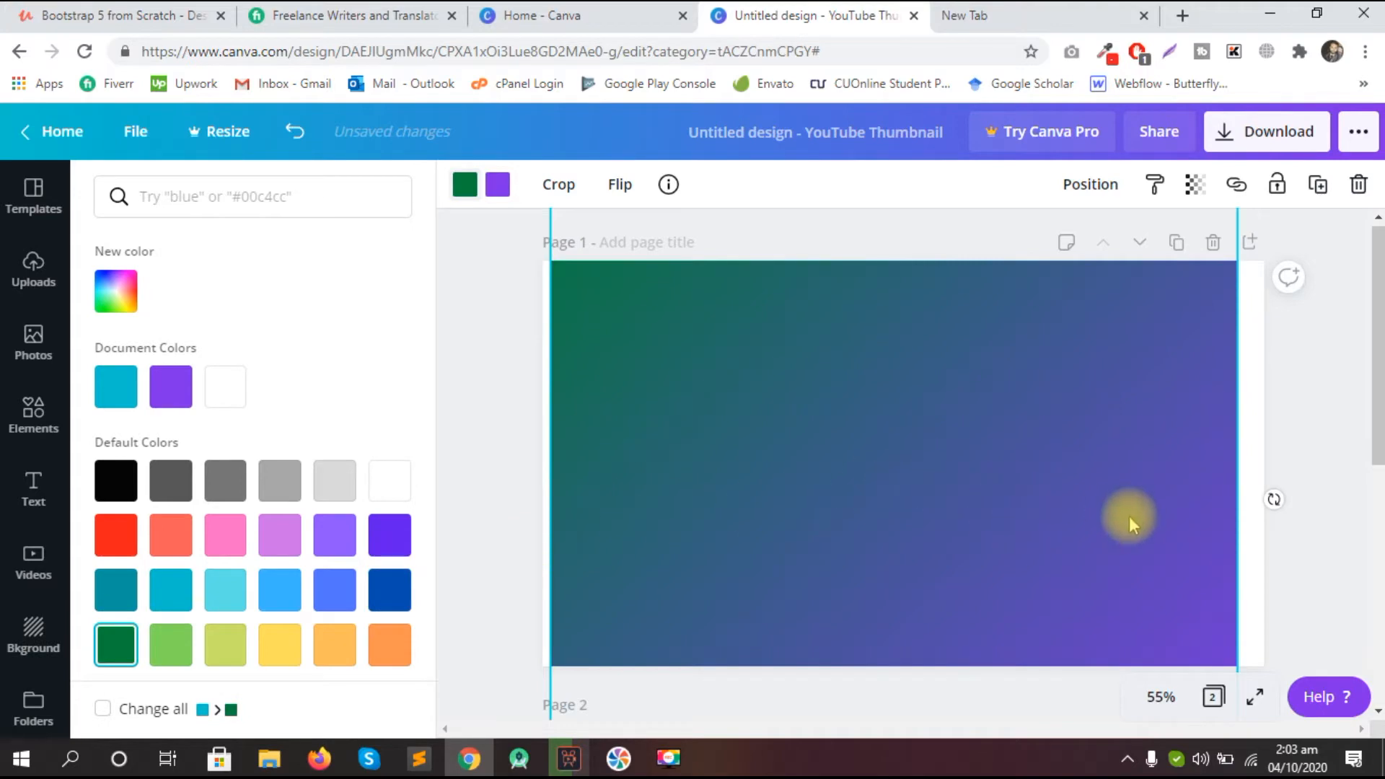
Step: Try light green, lime, pink, coral, red and violet as the second colour of page 1's gradient
left_click(497, 189)
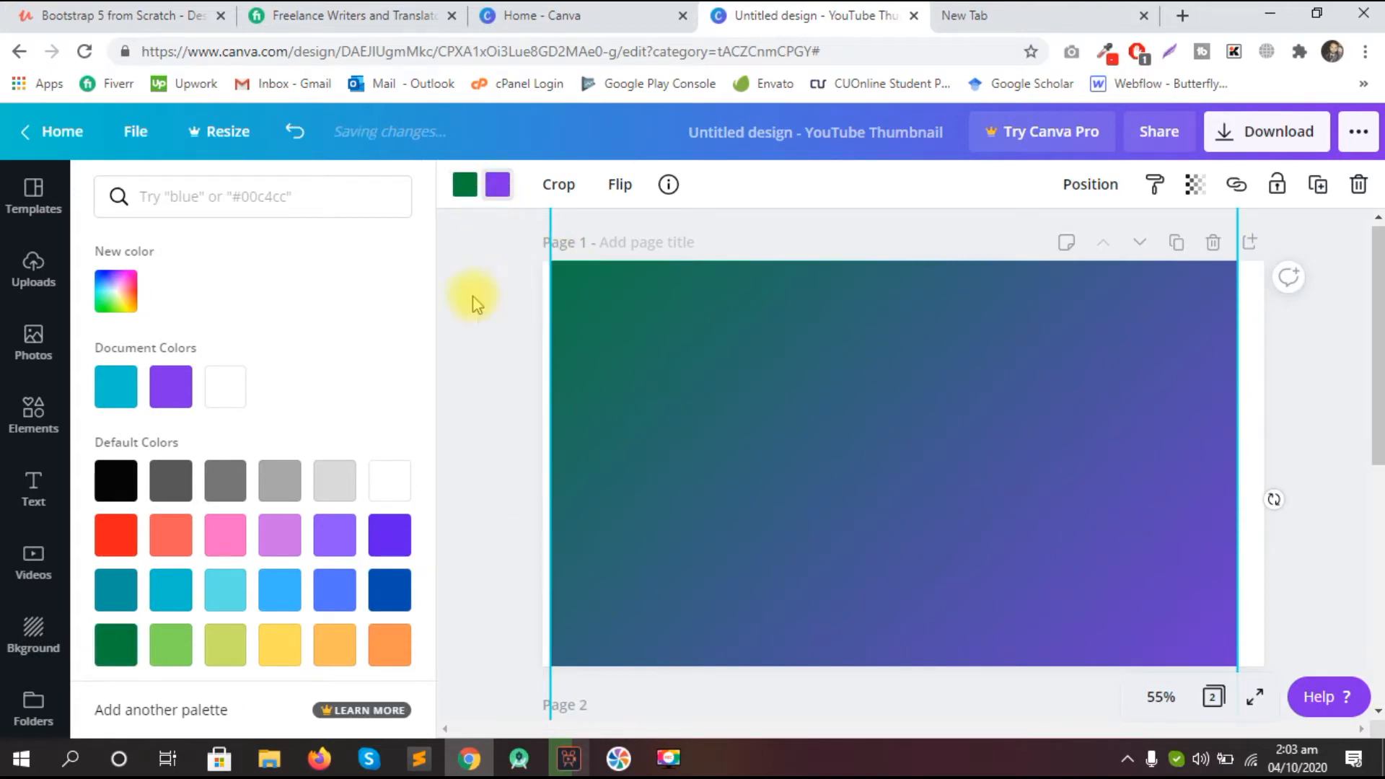
left_click(175, 647)
left_click(233, 657)
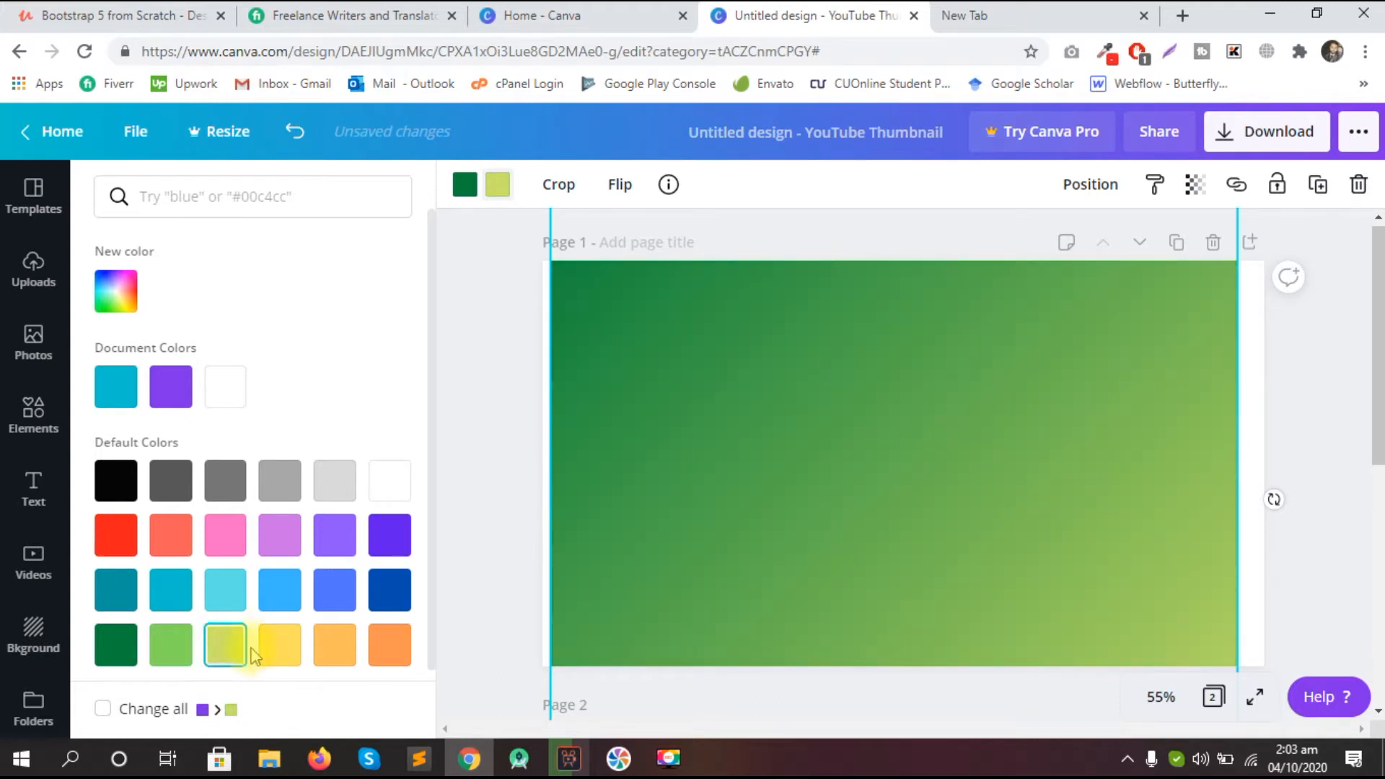
left_click(206, 544)
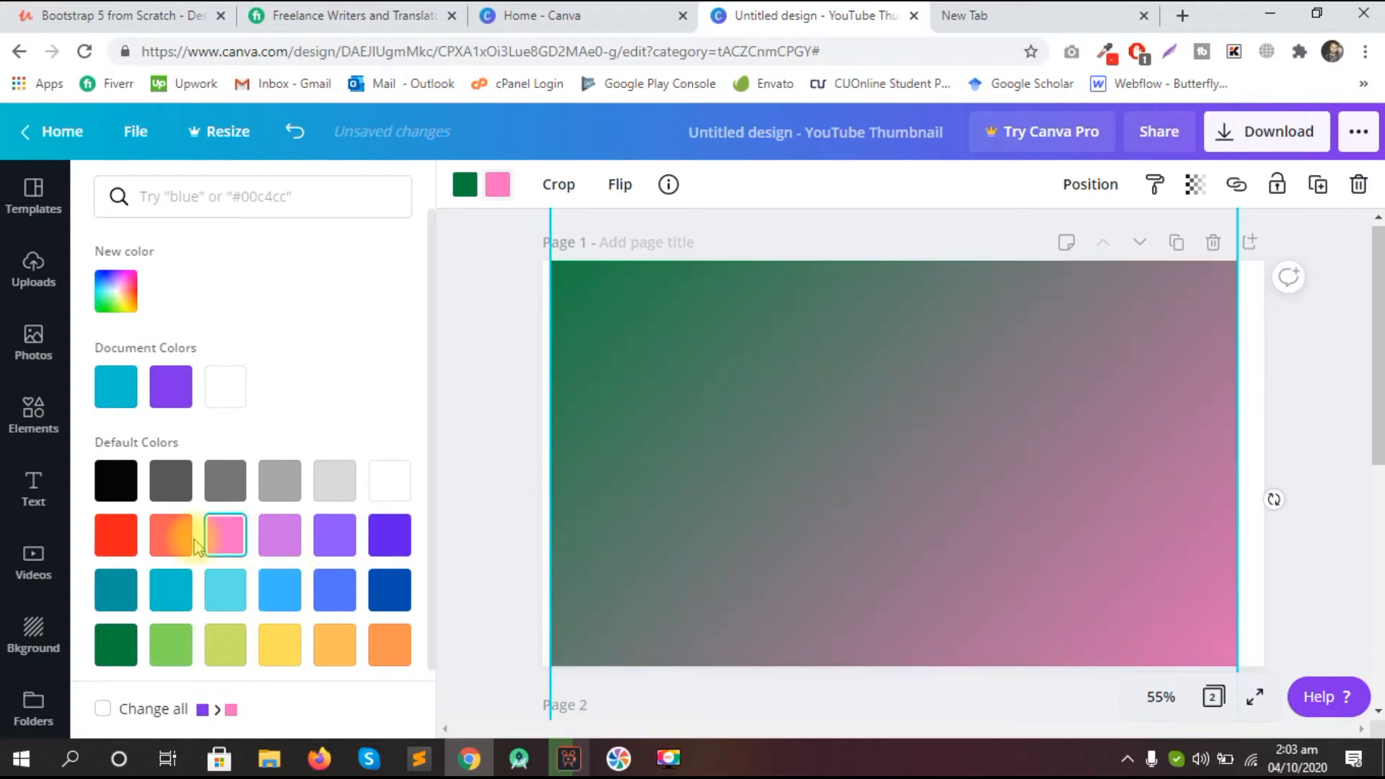
left_click(173, 543)
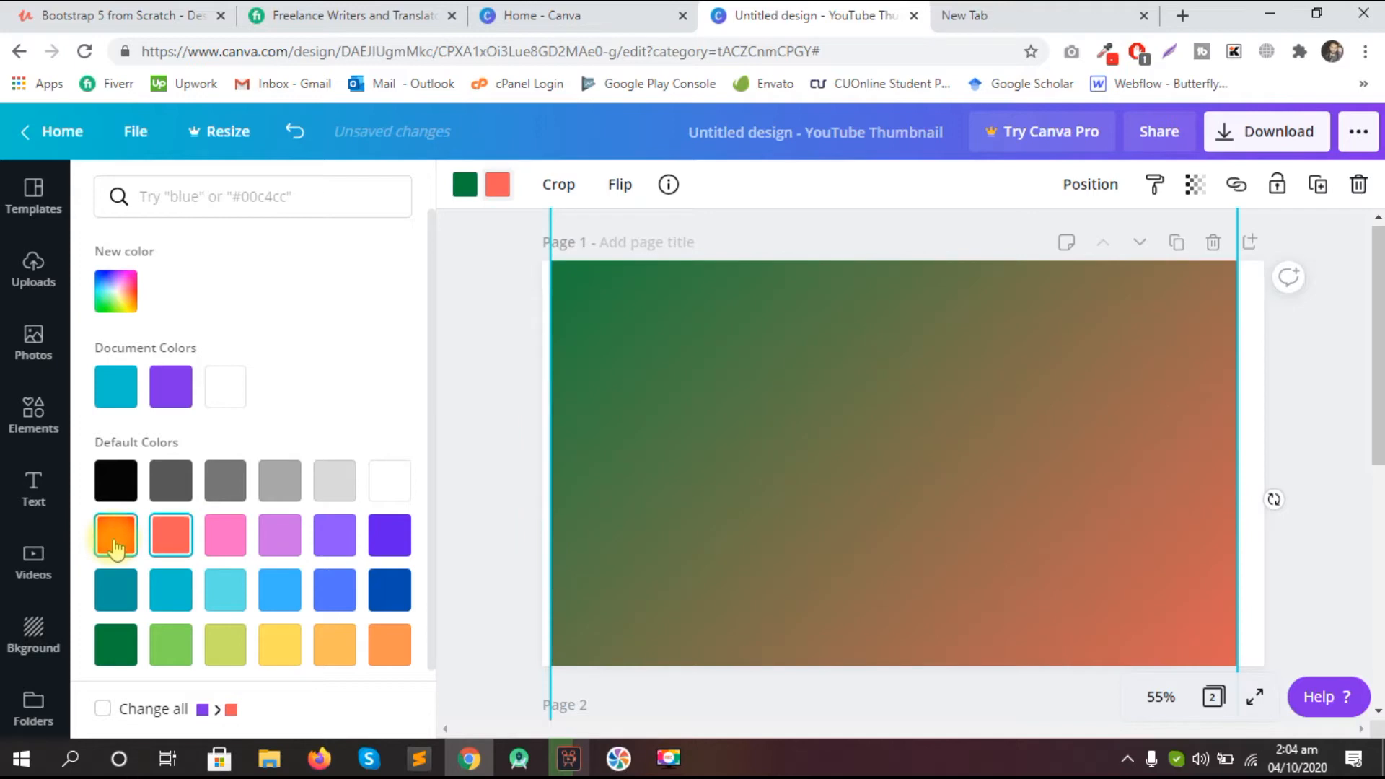
left_click(115, 548)
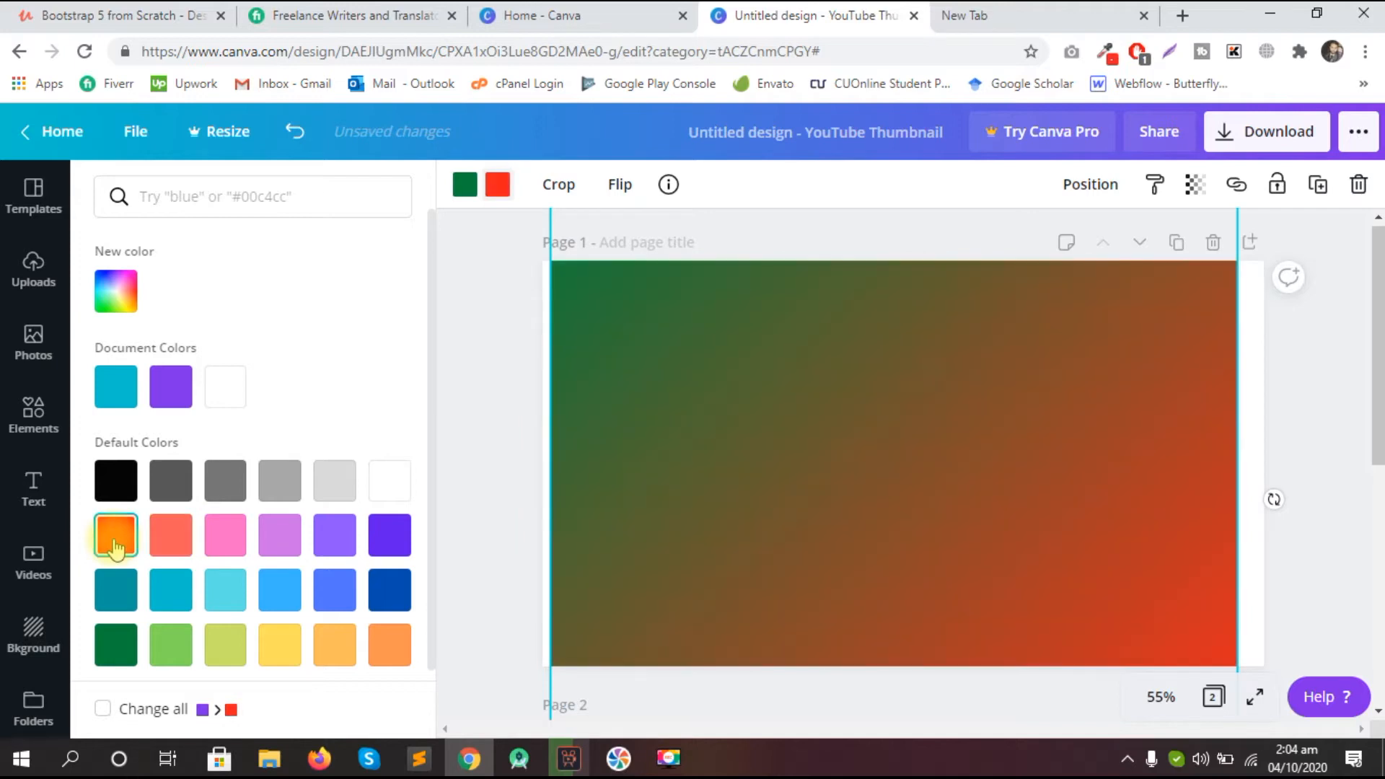
left_click(395, 546)
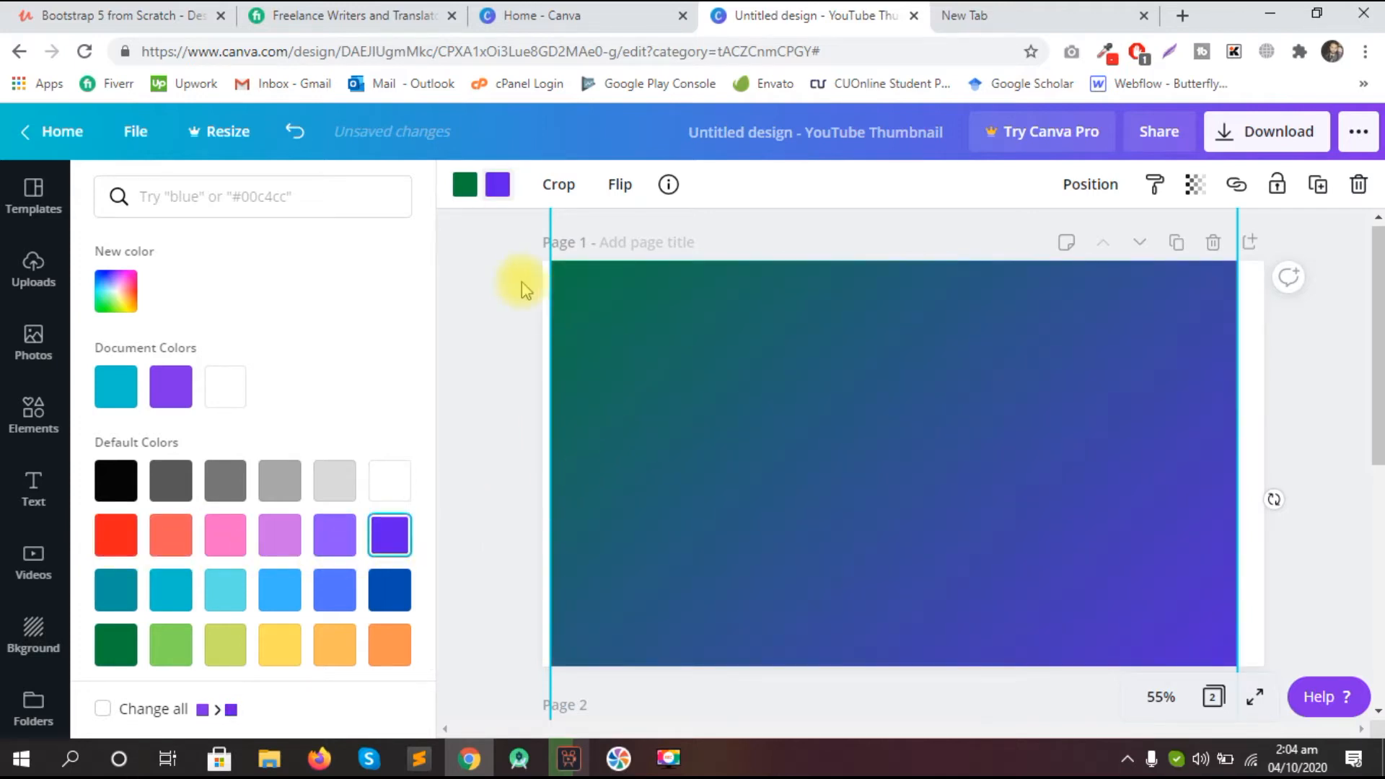
Step: Set the first gradient colour to violet, and try dark green and light purple as the second colour
left_click(465, 188)
left_click(406, 546)
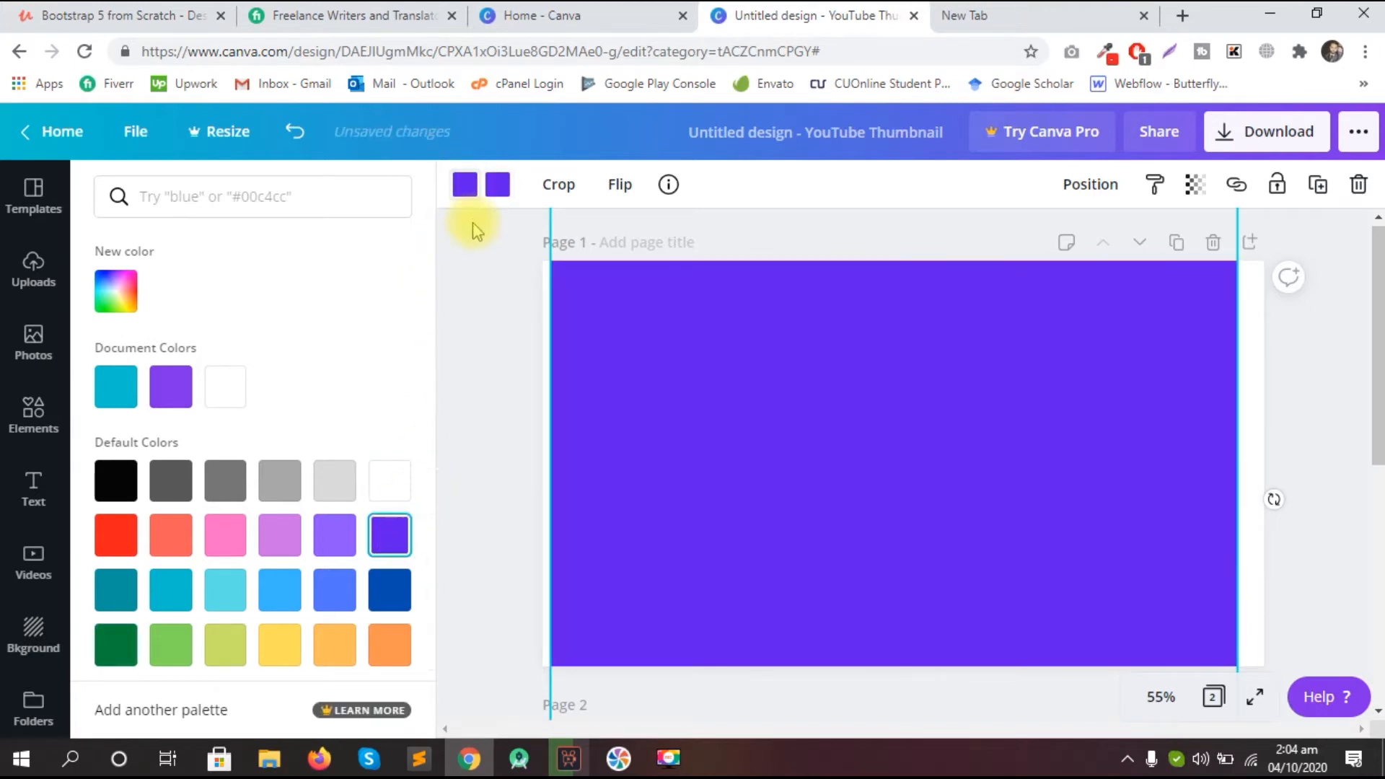
left_click(498, 186)
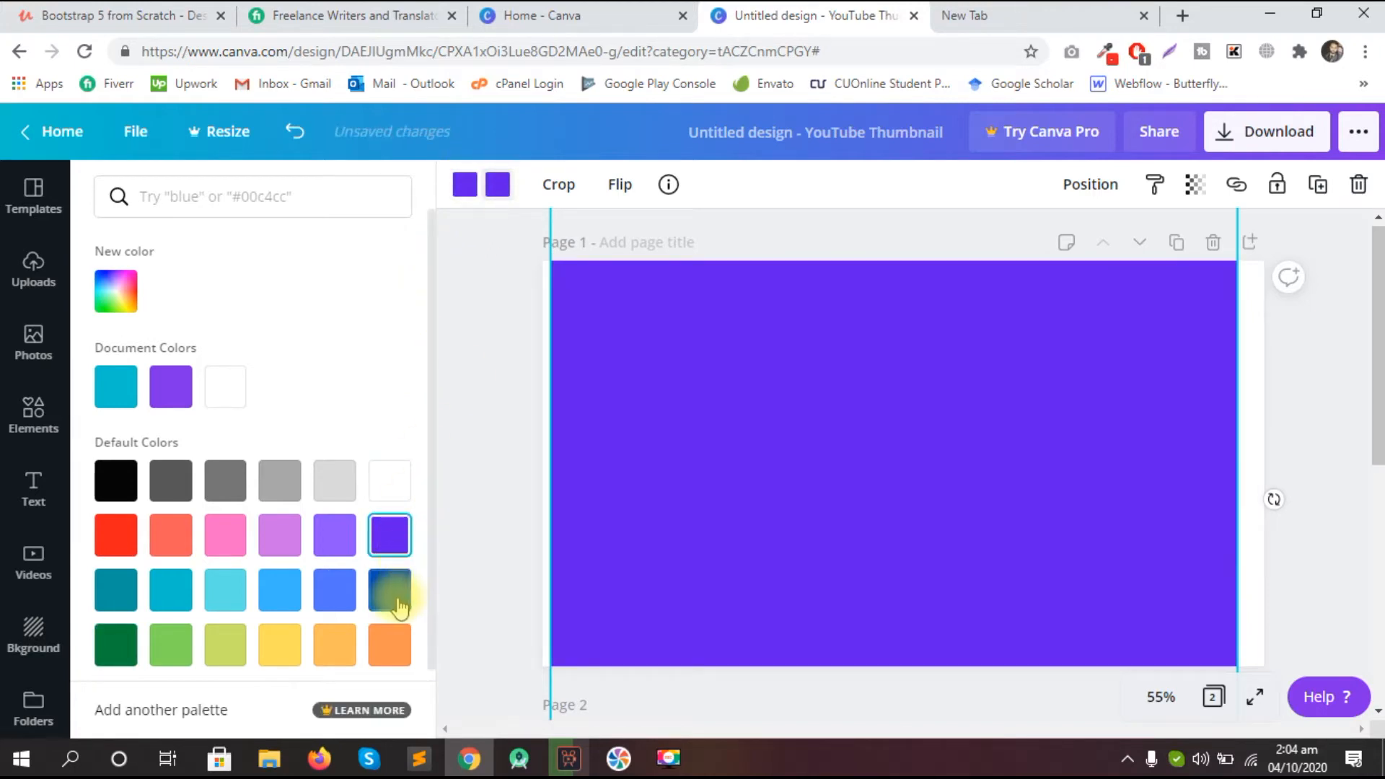
left_click(115, 644)
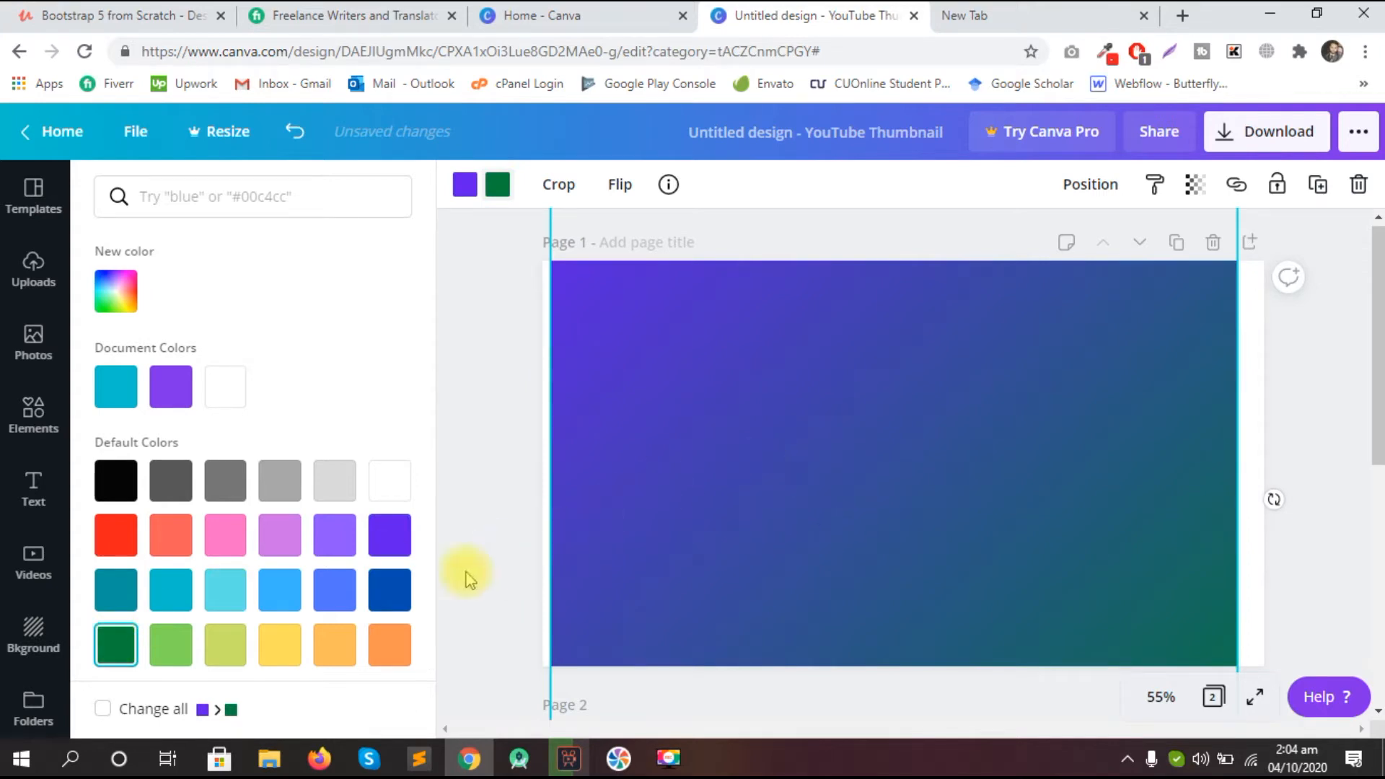
left_click(337, 550)
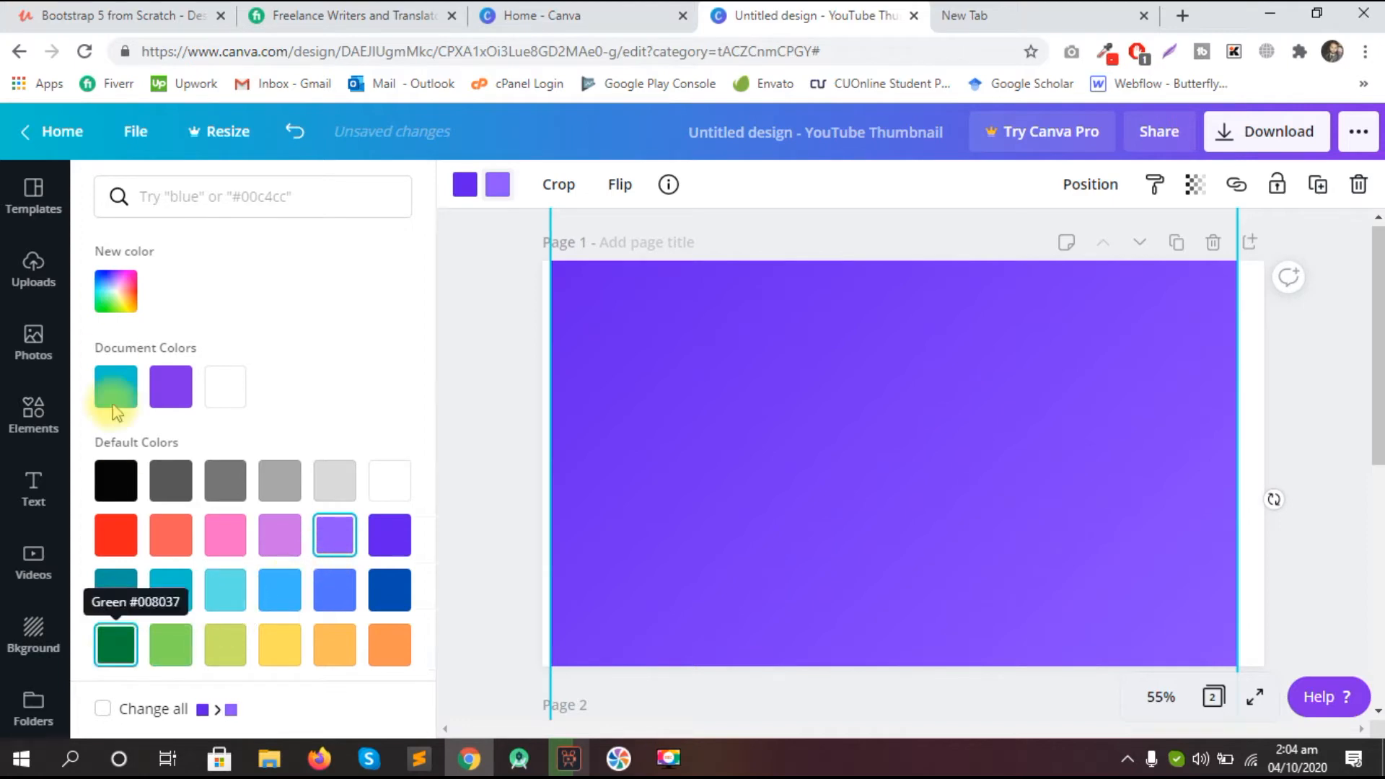
Step: Set the second gradient colour to a custom dark green, #026000
left_click(109, 296)
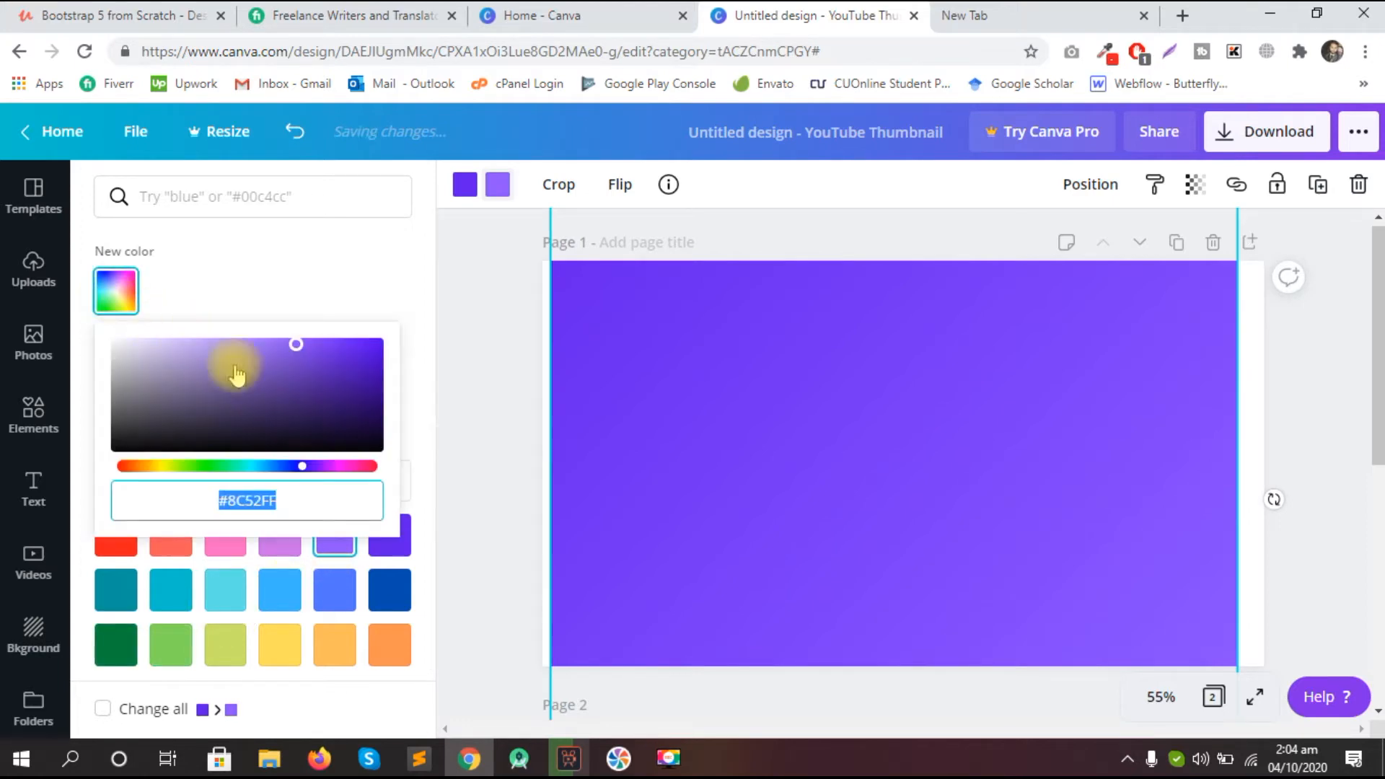
left_click(207, 467)
left_click_drag(303, 402, 396, 418)
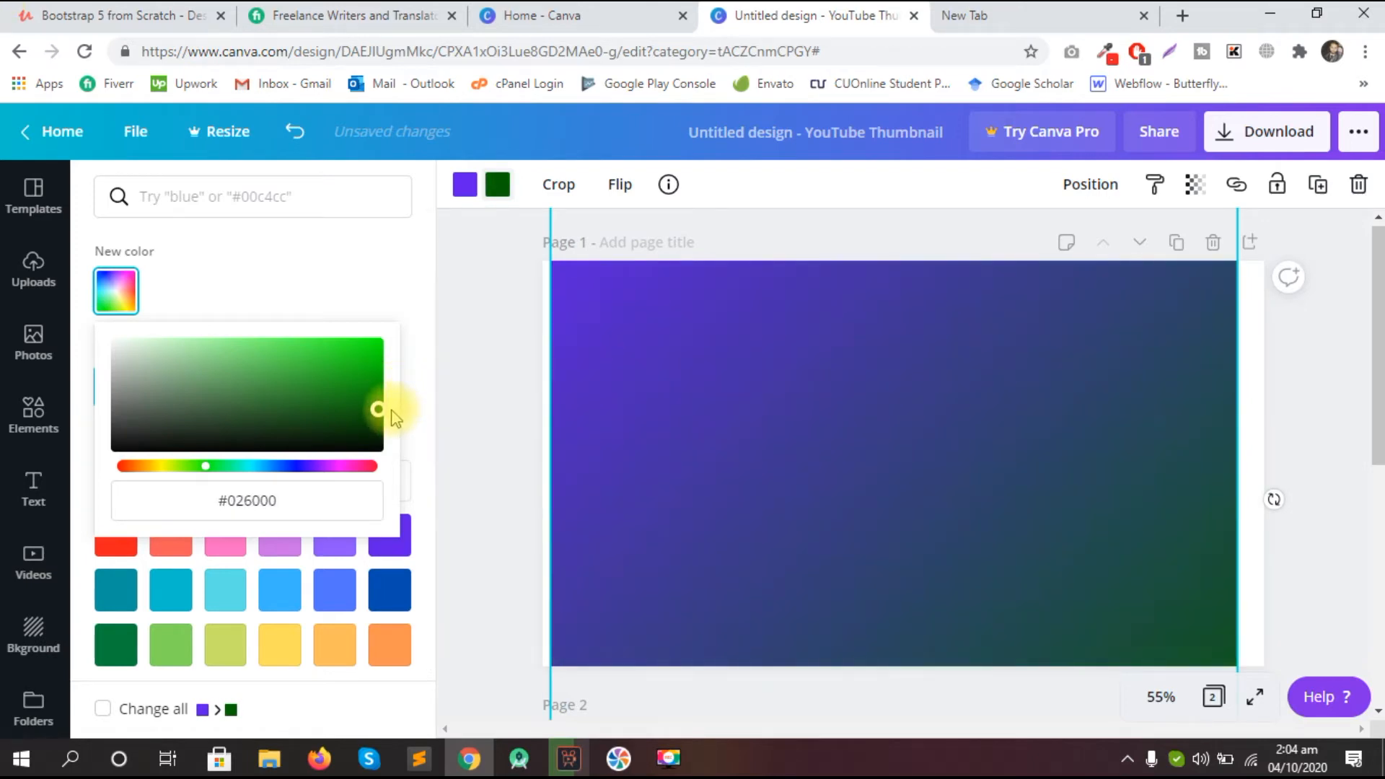
left_click(1008, 511)
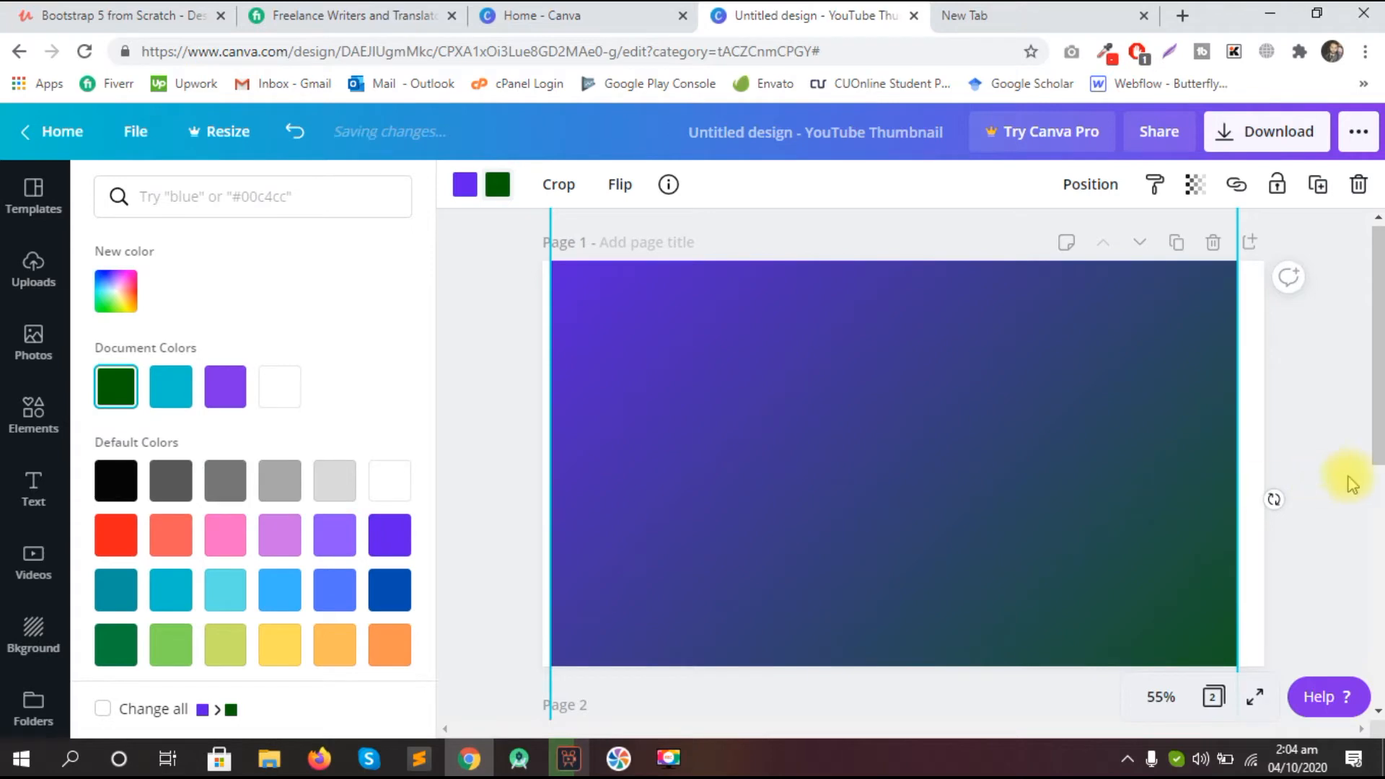
Step: Rotate page 1's gradient square counterclockwise in two stages and shift it toward the page's left edge
left_click_drag(1281, 480, 1270, 434)
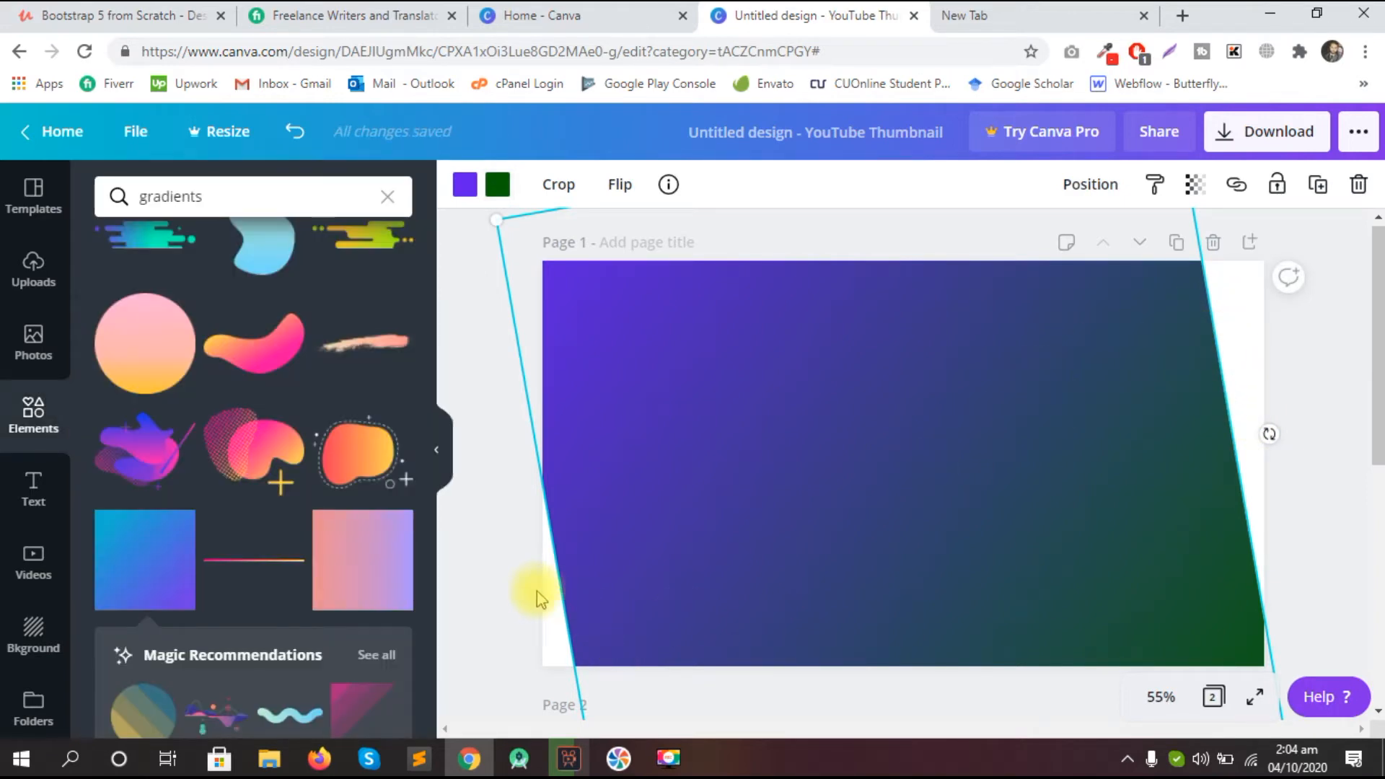
left_click(544, 601)
left_click(657, 559)
left_click_drag(656, 559, 626, 565)
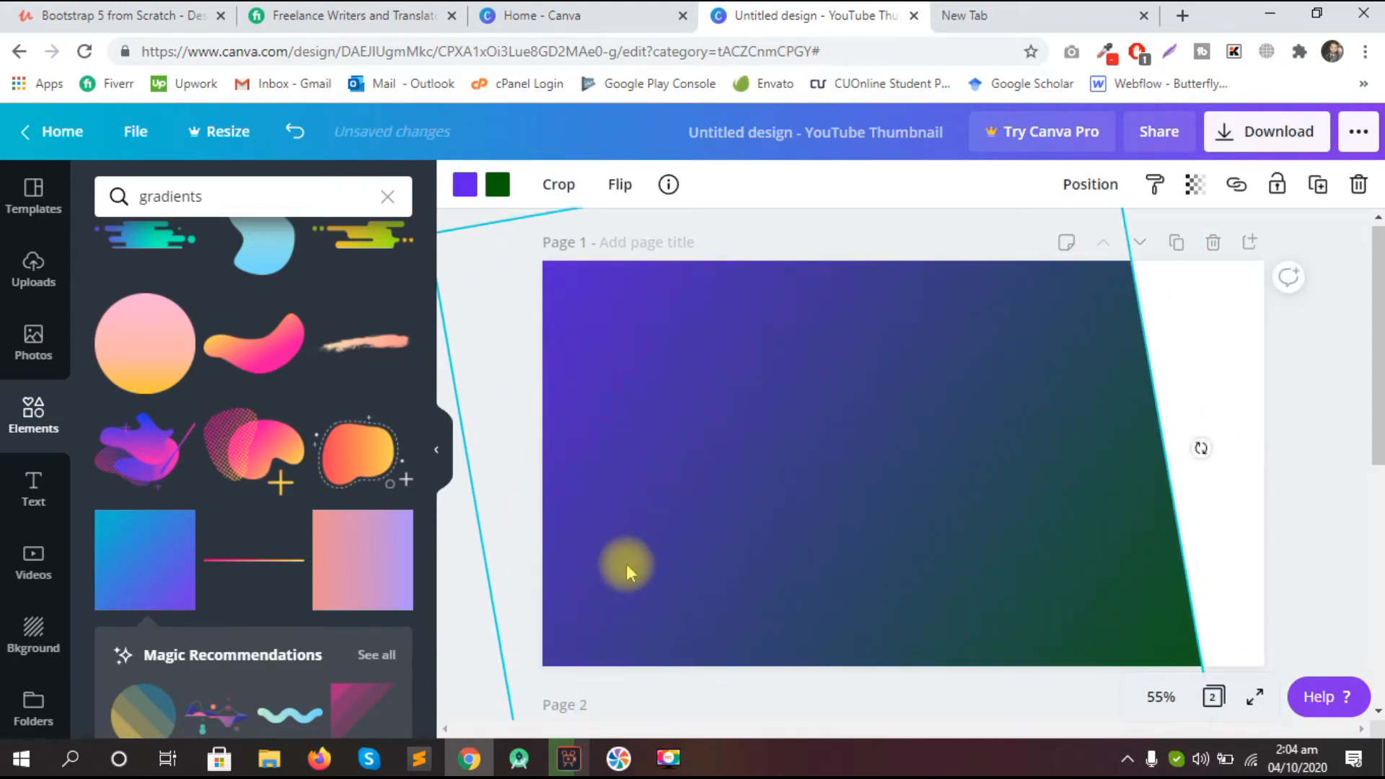
left_click(1189, 371)
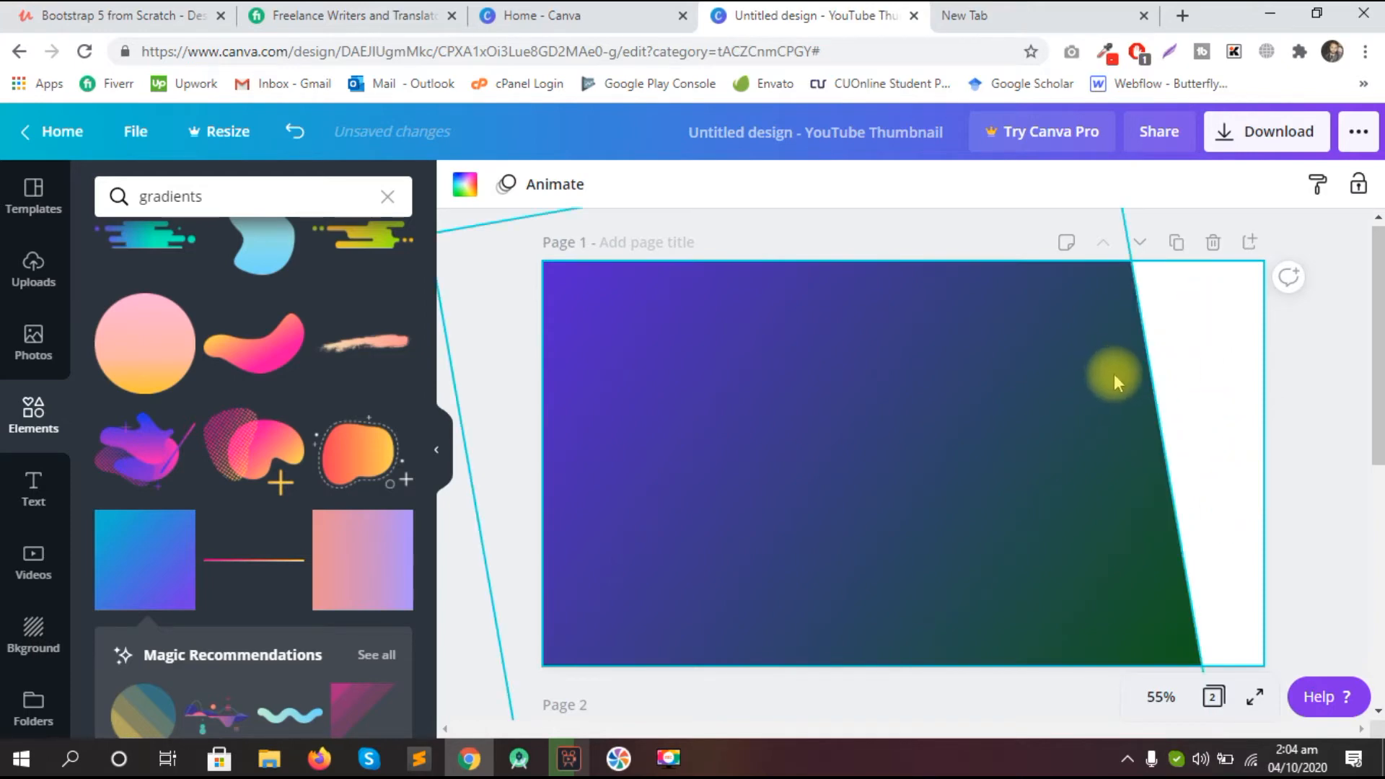
left_click(1103, 400)
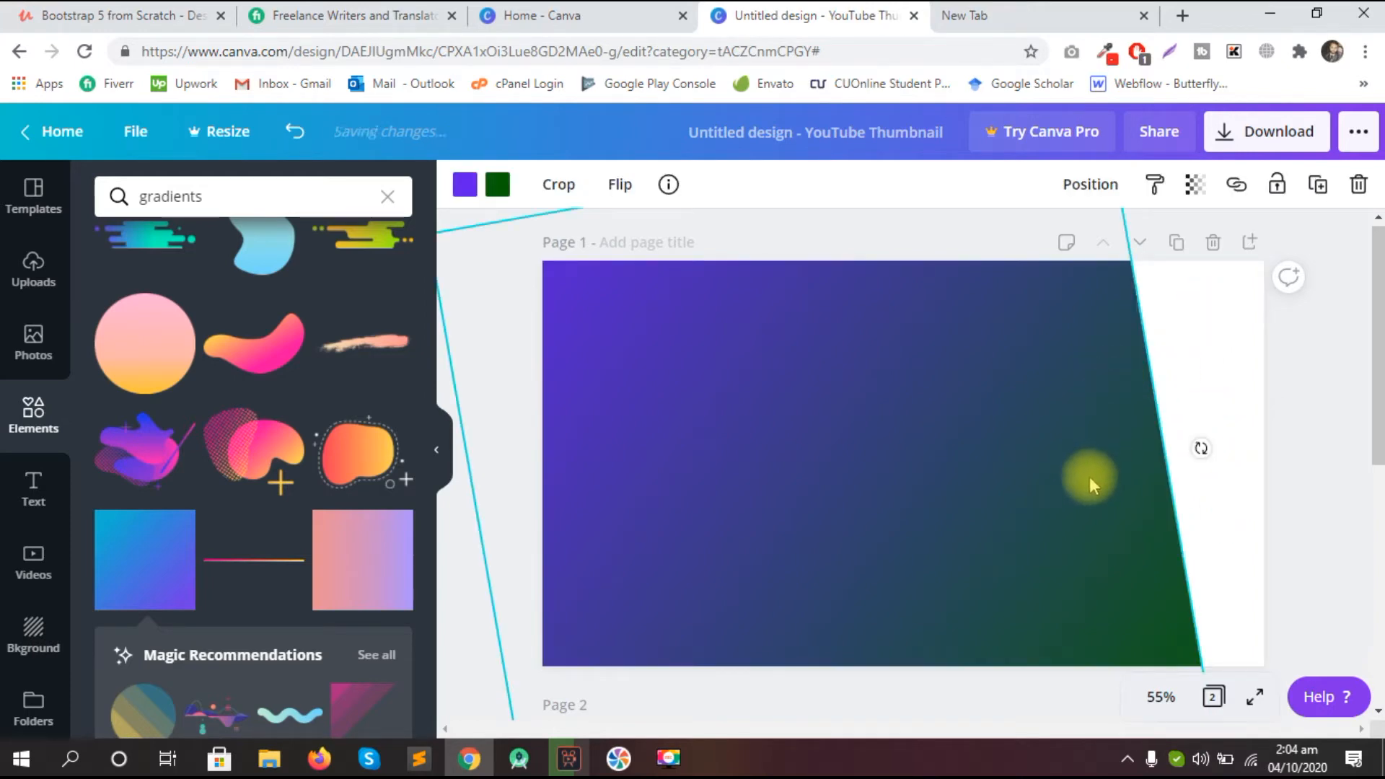
left_click_drag(1203, 444, 989, 402)
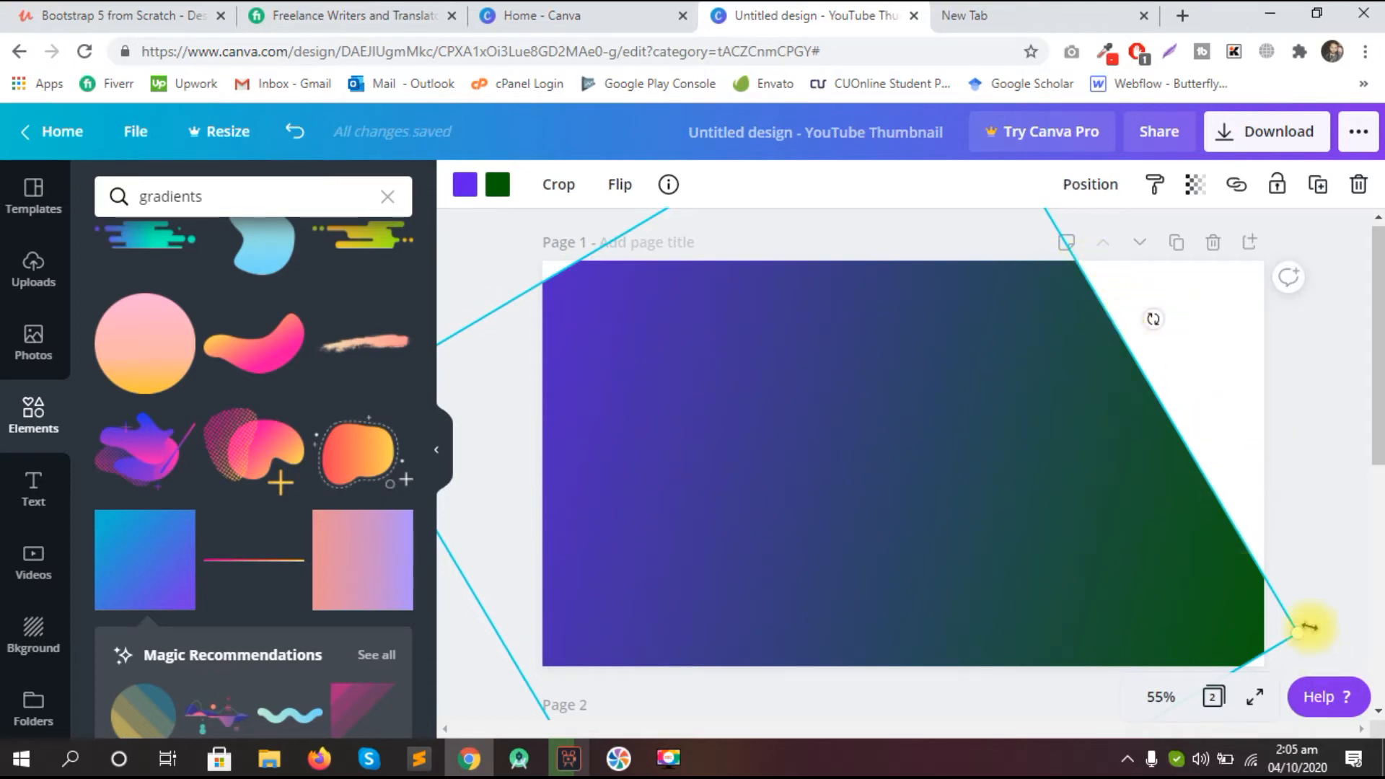
Step: Enlarge and reposition the tilted gradient square until it covers the whole of page 1
left_click_drag(1377, 622, 1370, 645)
left_click_drag(872, 508, 787, 471)
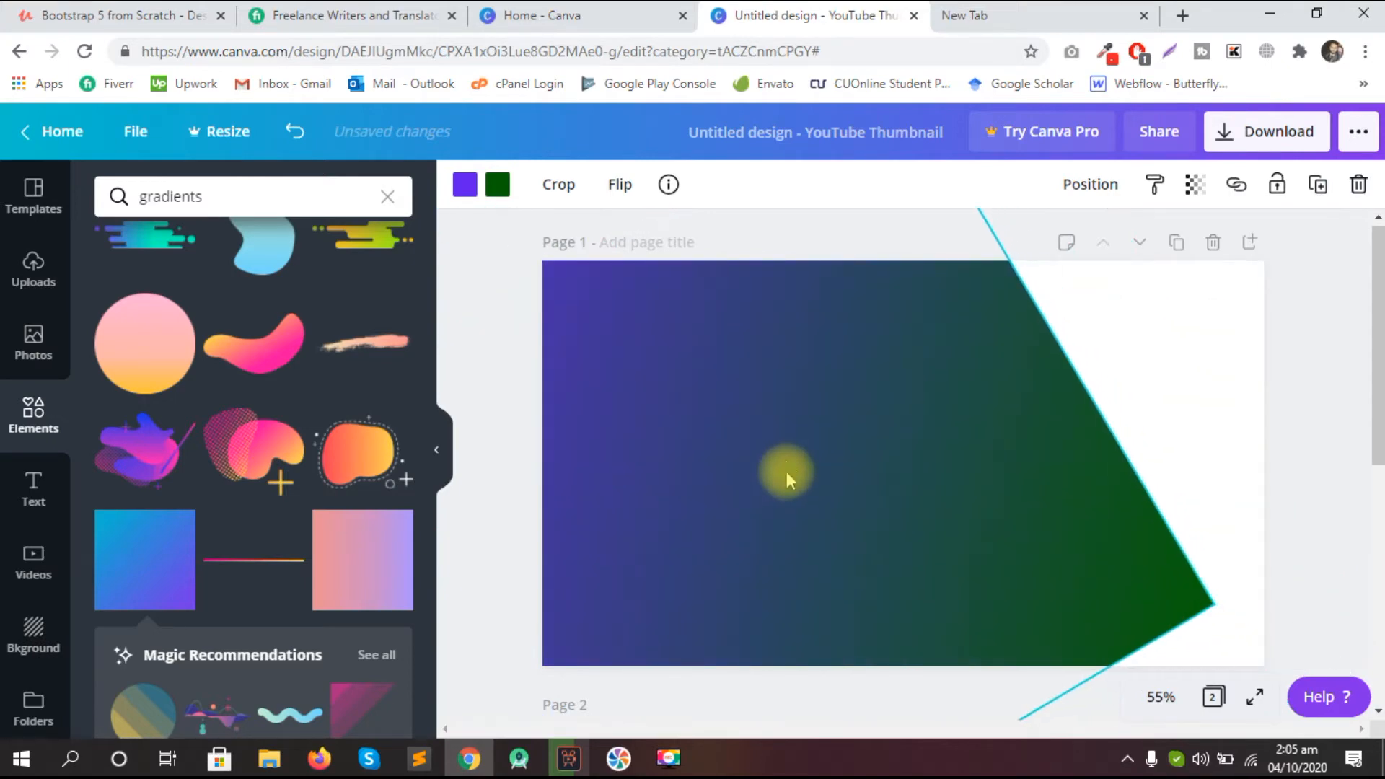
left_click_drag(1215, 604, 1373, 623)
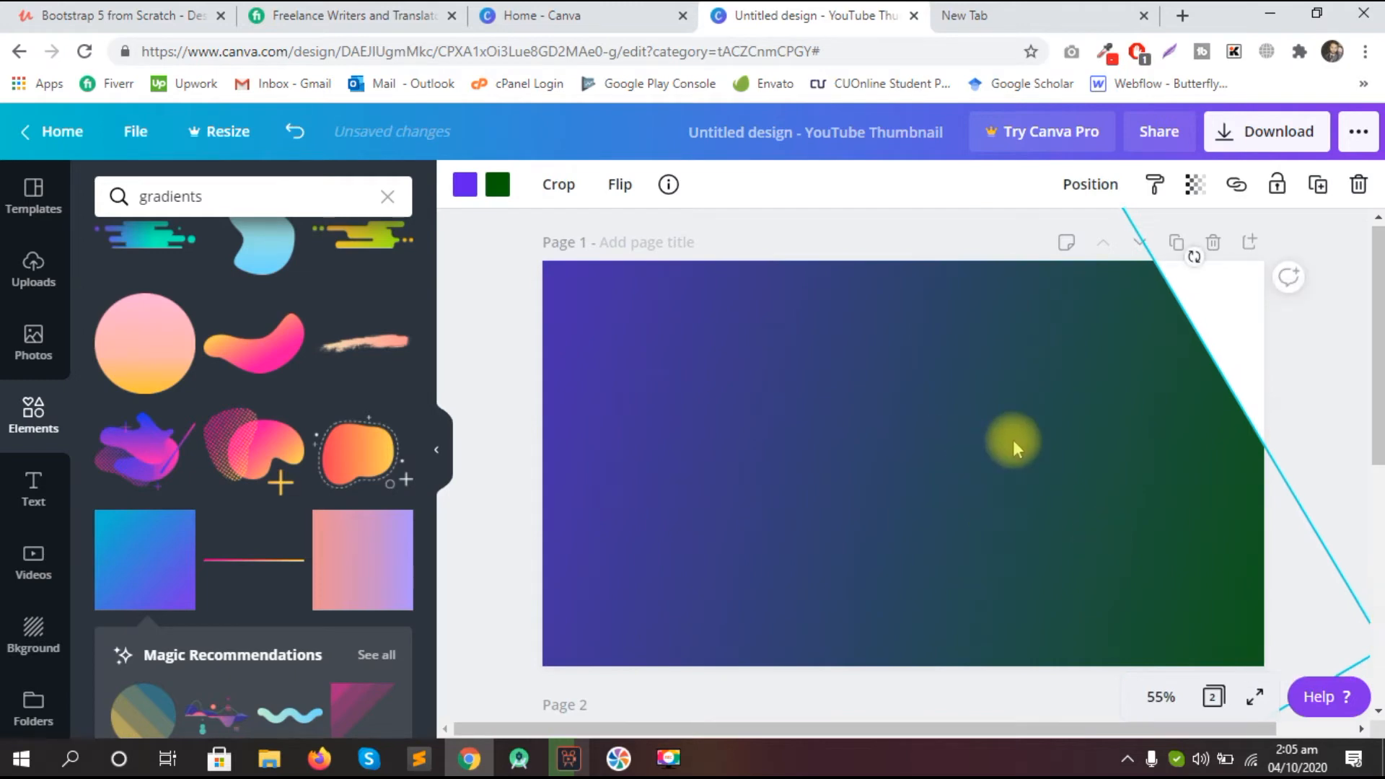
left_click_drag(1013, 439, 859, 347)
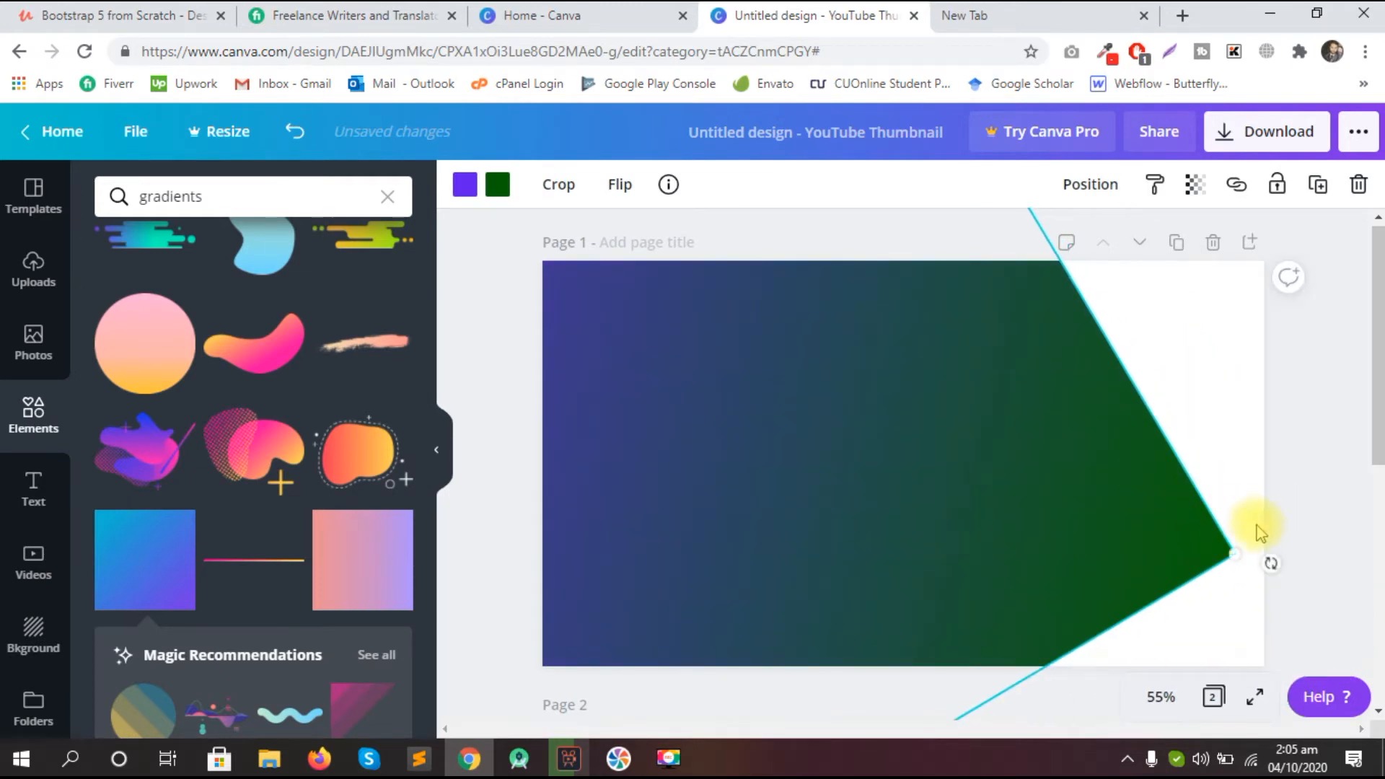
left_click_drag(1374, 603, 1375, 635)
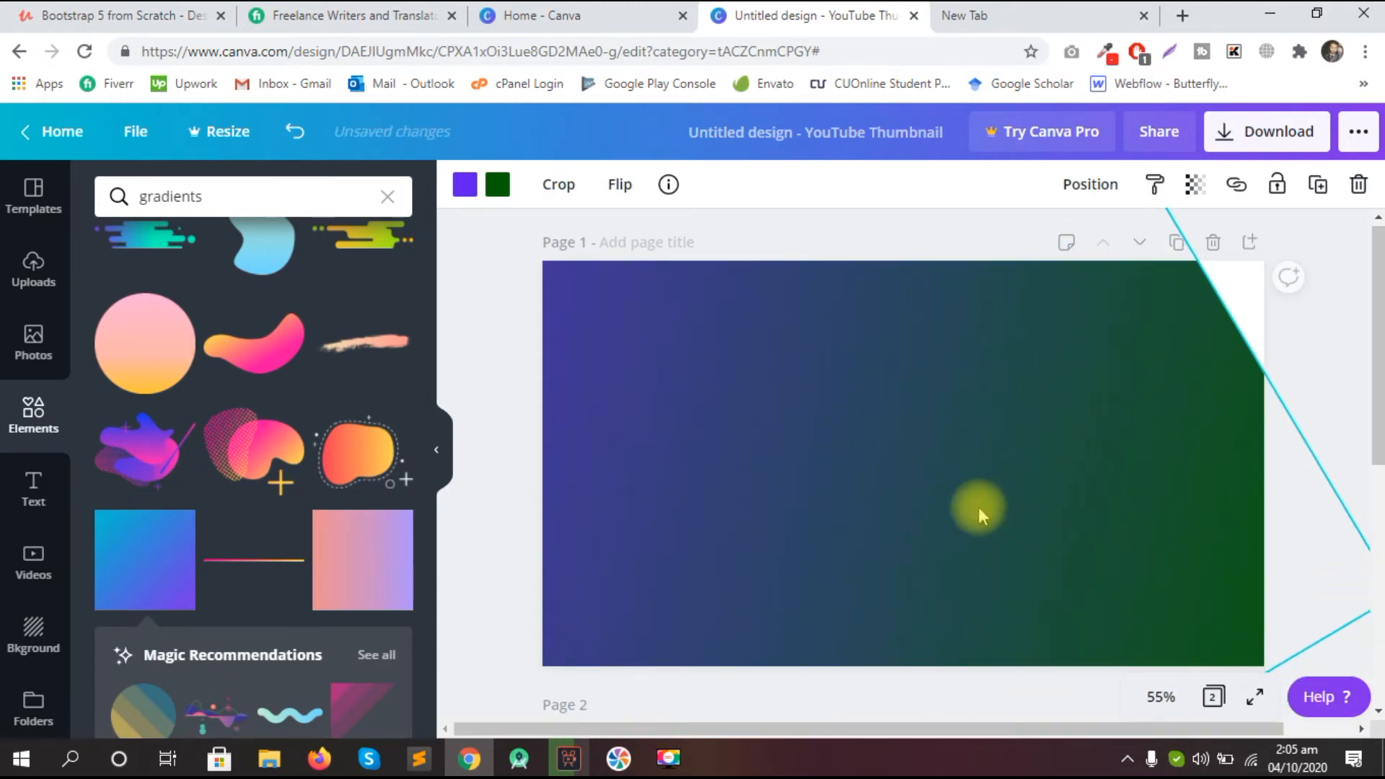
mouse_move(1046, 517)
left_mouse_down()
mouse_move(1011, 508)
mouse_move(1047, 500)
left_mouse_up()
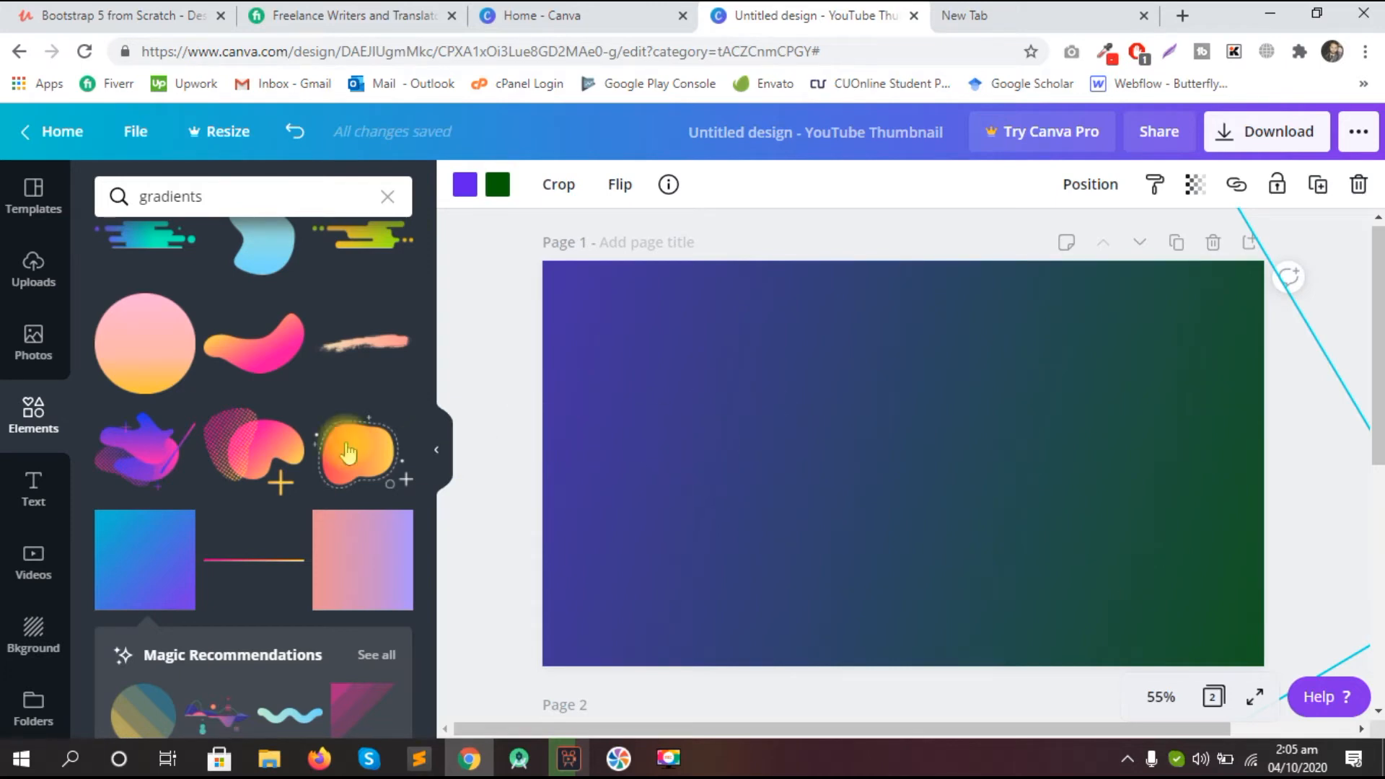
Step: Browse the text font combinations and add the "GRAPHIC DESIGN FOR BEGINNERS" one to page 1
left_click(33, 482)
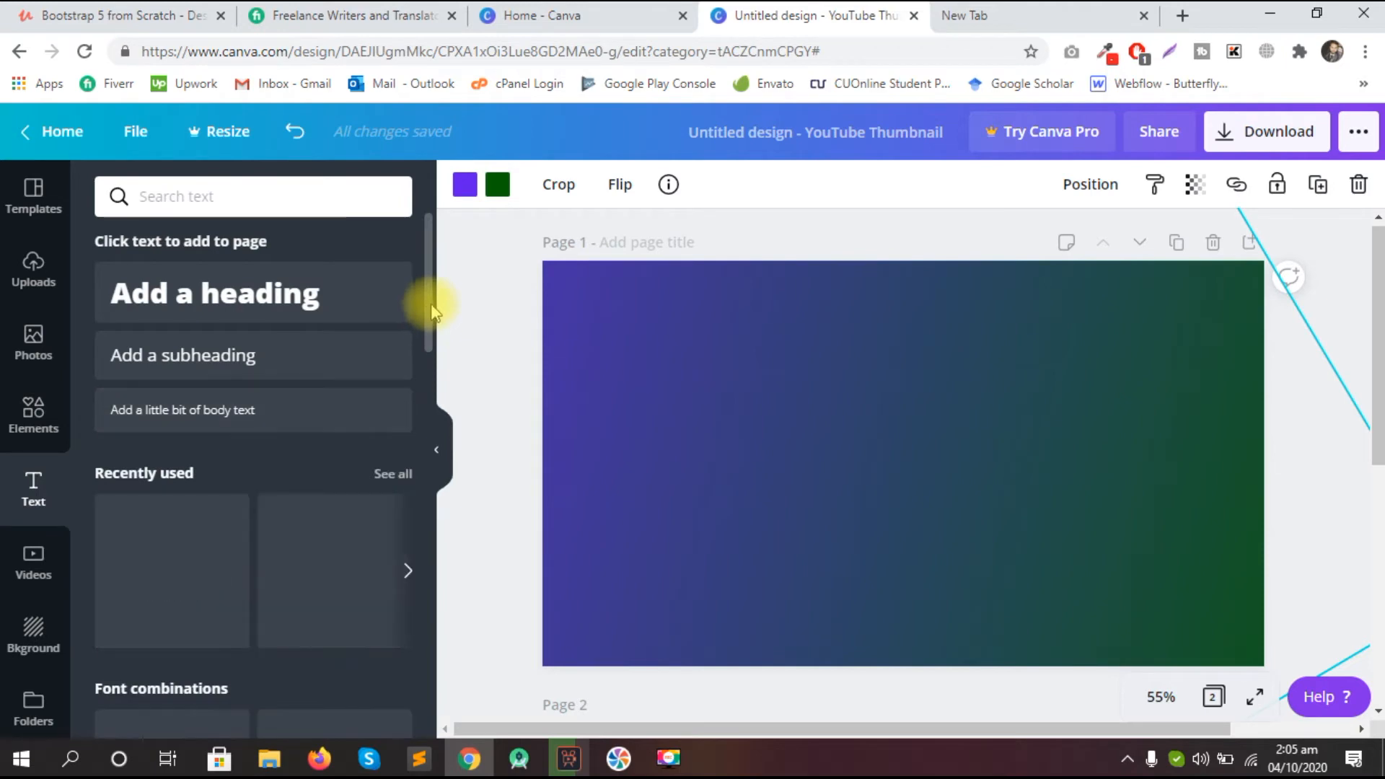
scroll(436, 339, "down", 1)
scroll(438, 350, "down", 15)
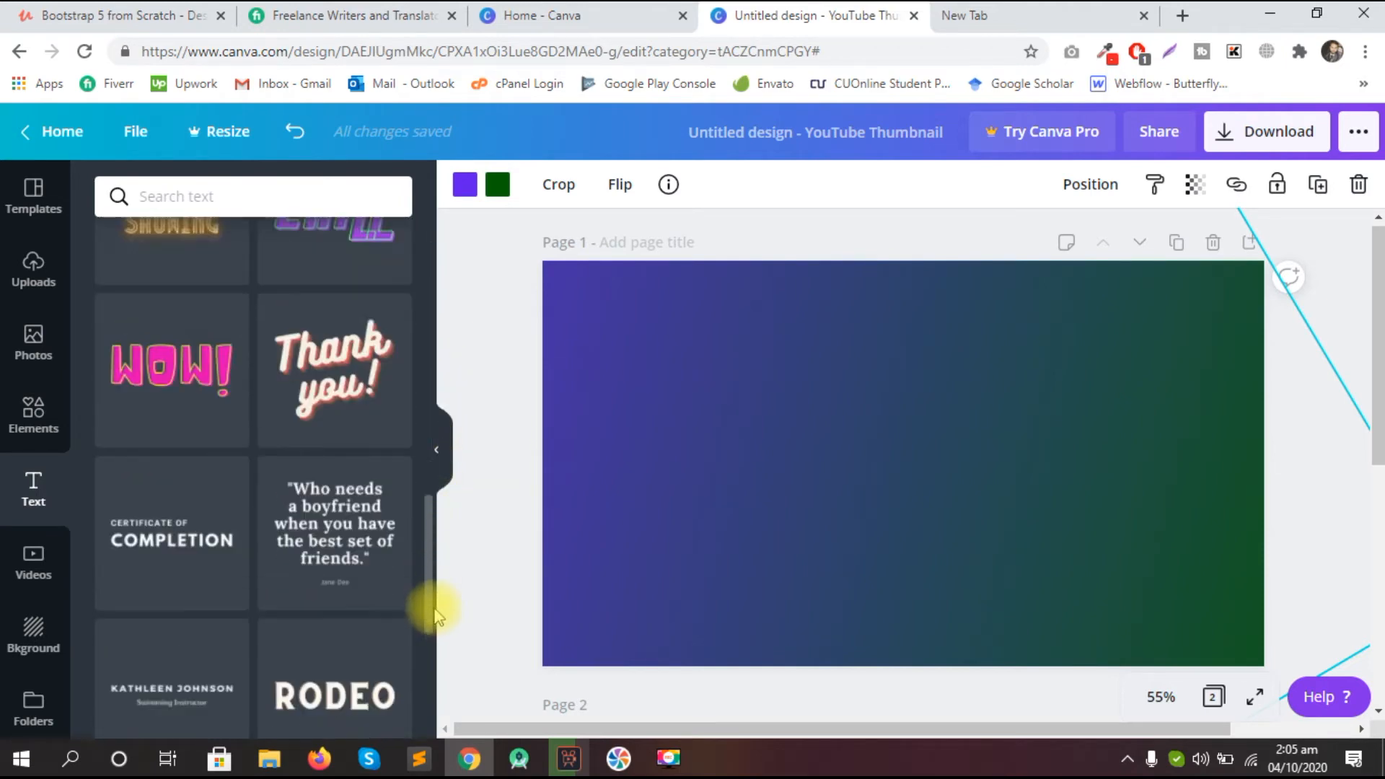
scroll(436, 635, "down", 6)
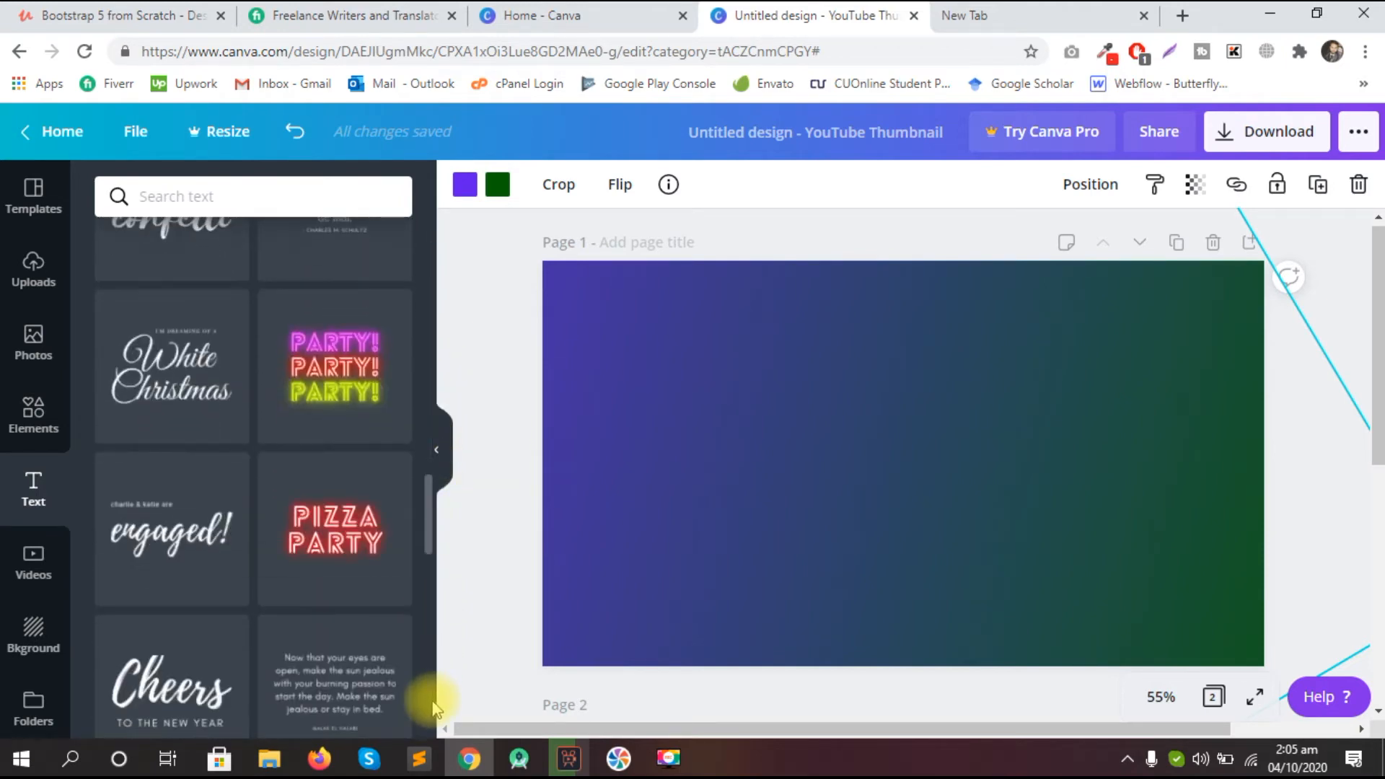
scroll(433, 692, "up", 1)
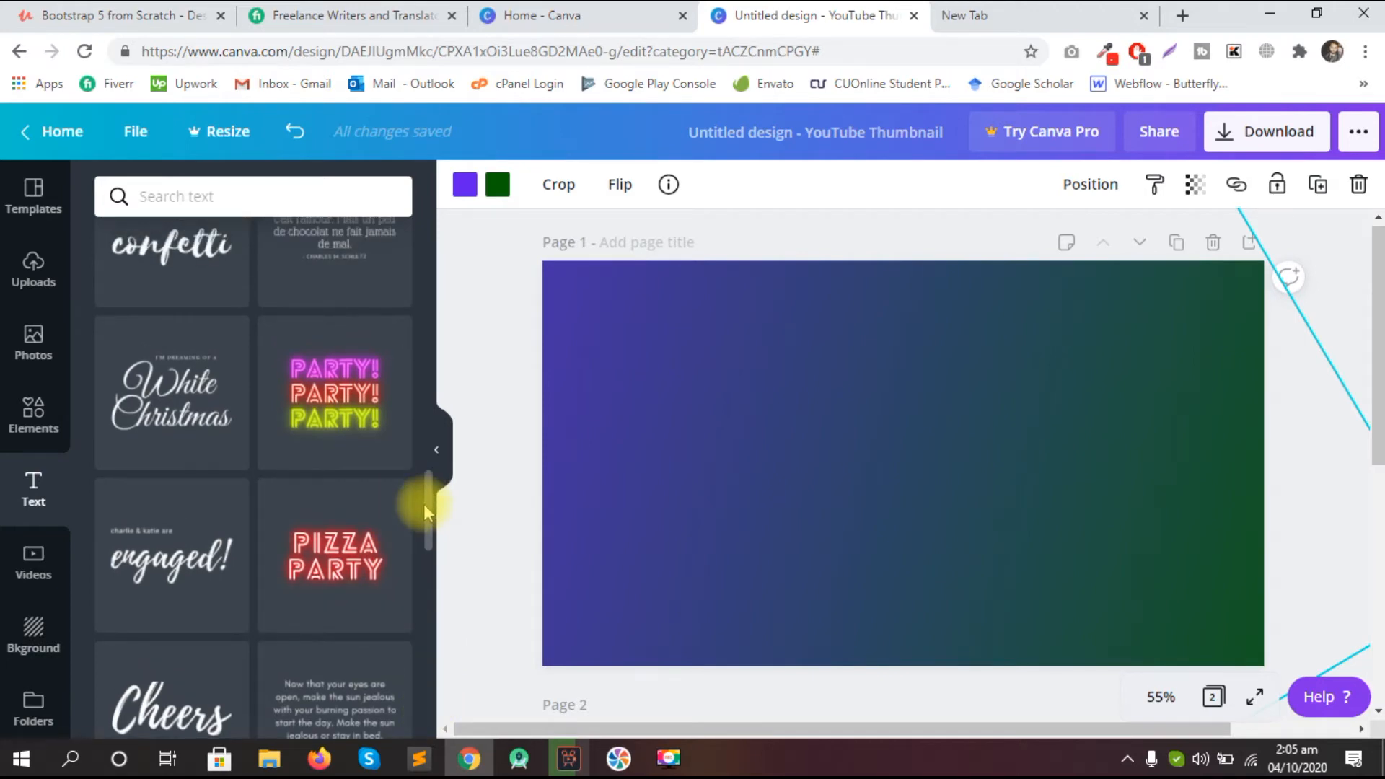
scroll(427, 500, "down", 15)
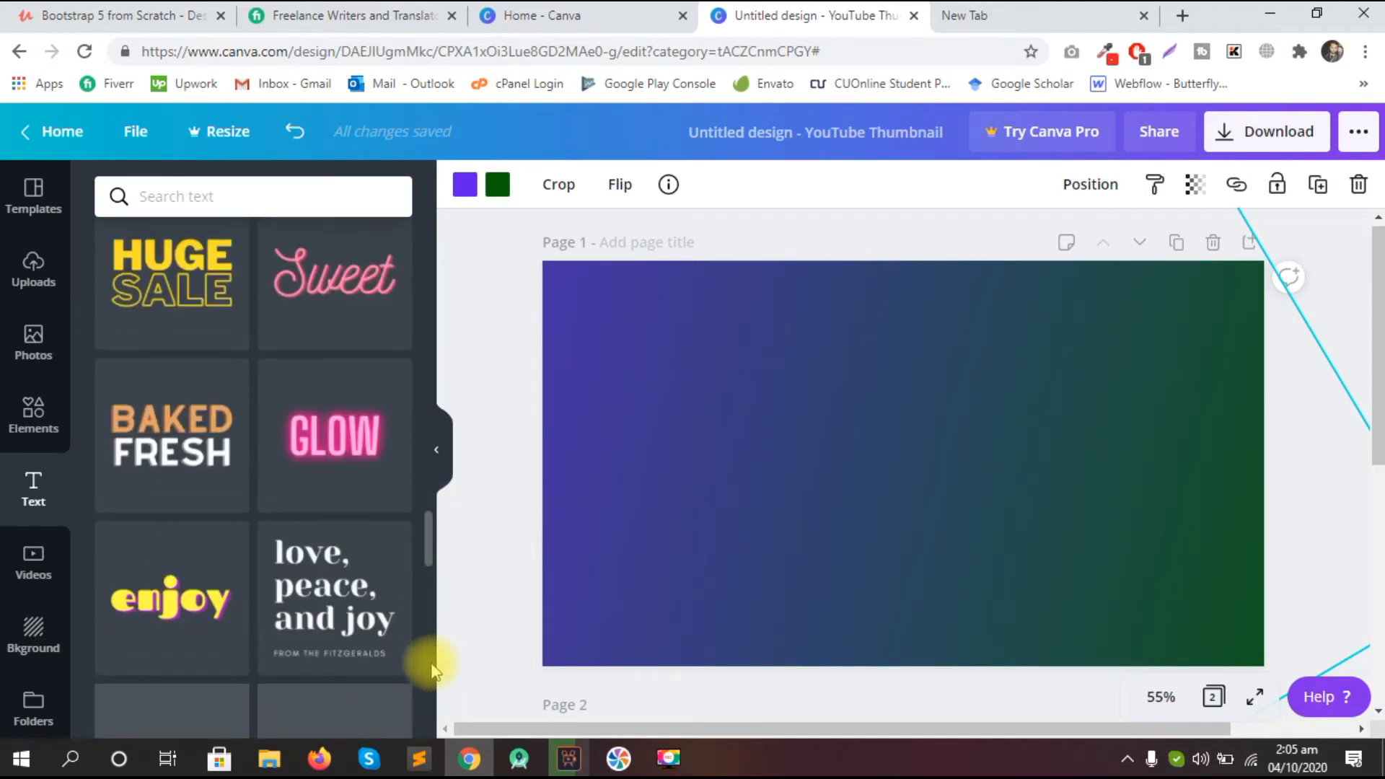
scroll(431, 668, "up", 1)
scroll(430, 662, "down", 2)
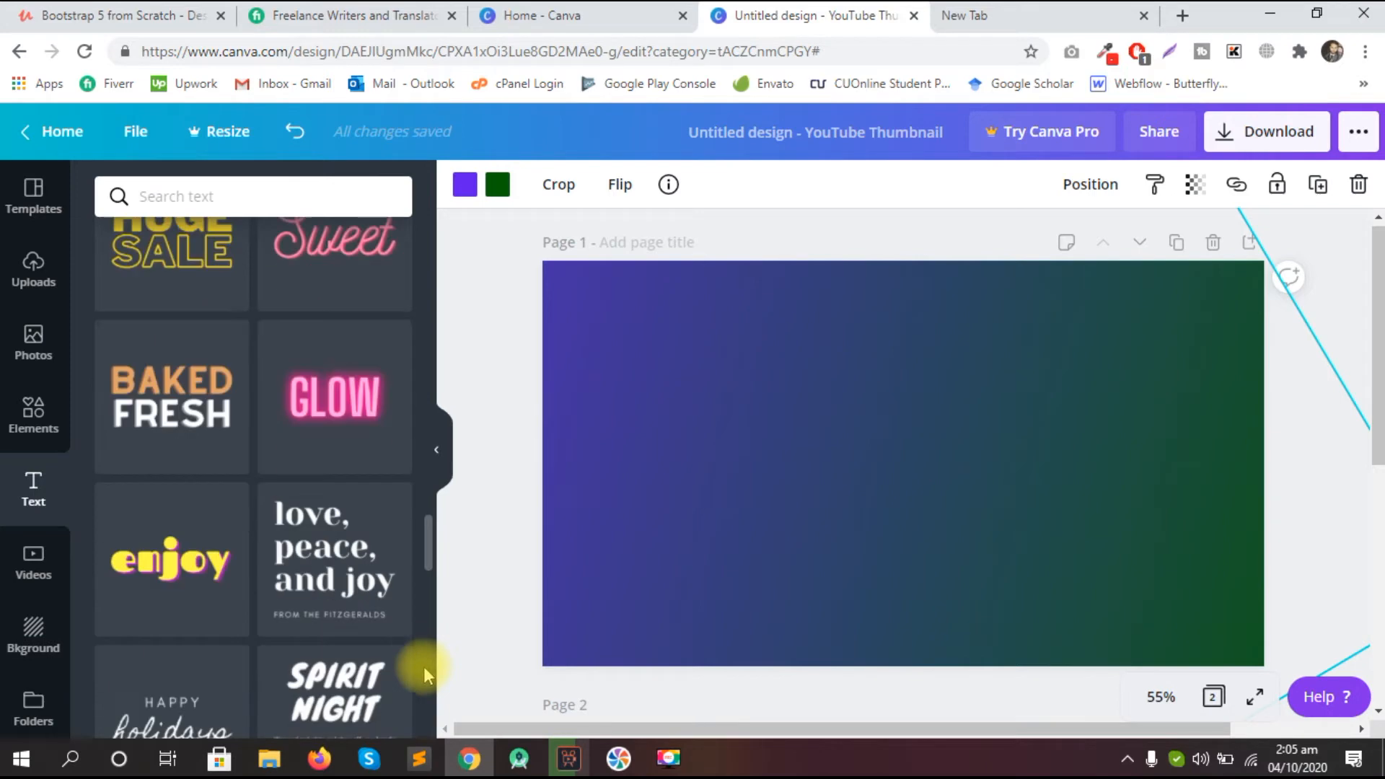
left_click_drag(430, 543, 439, 630)
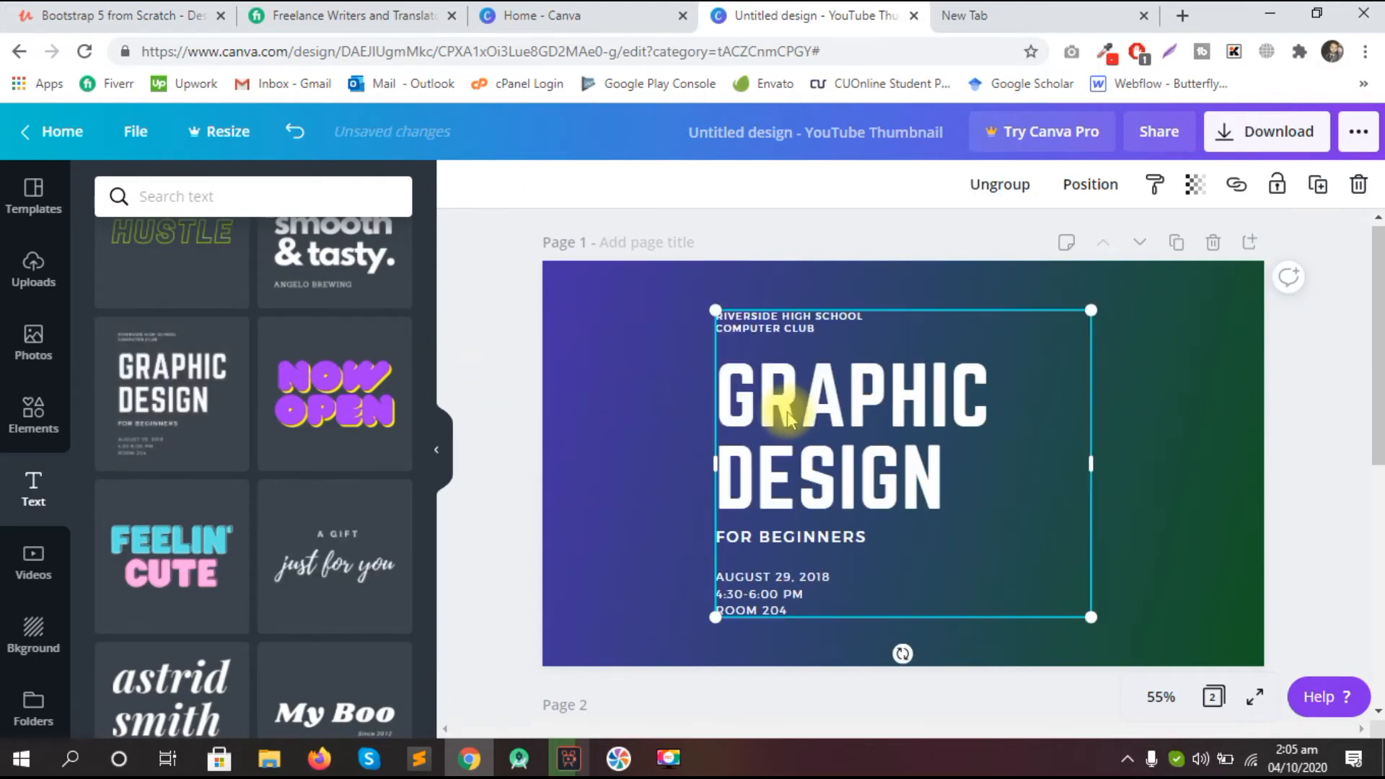
Step: Delete the school club line and the date, time and room lines from the "GRAPHIC DESIGN" text group
left_click(776, 330)
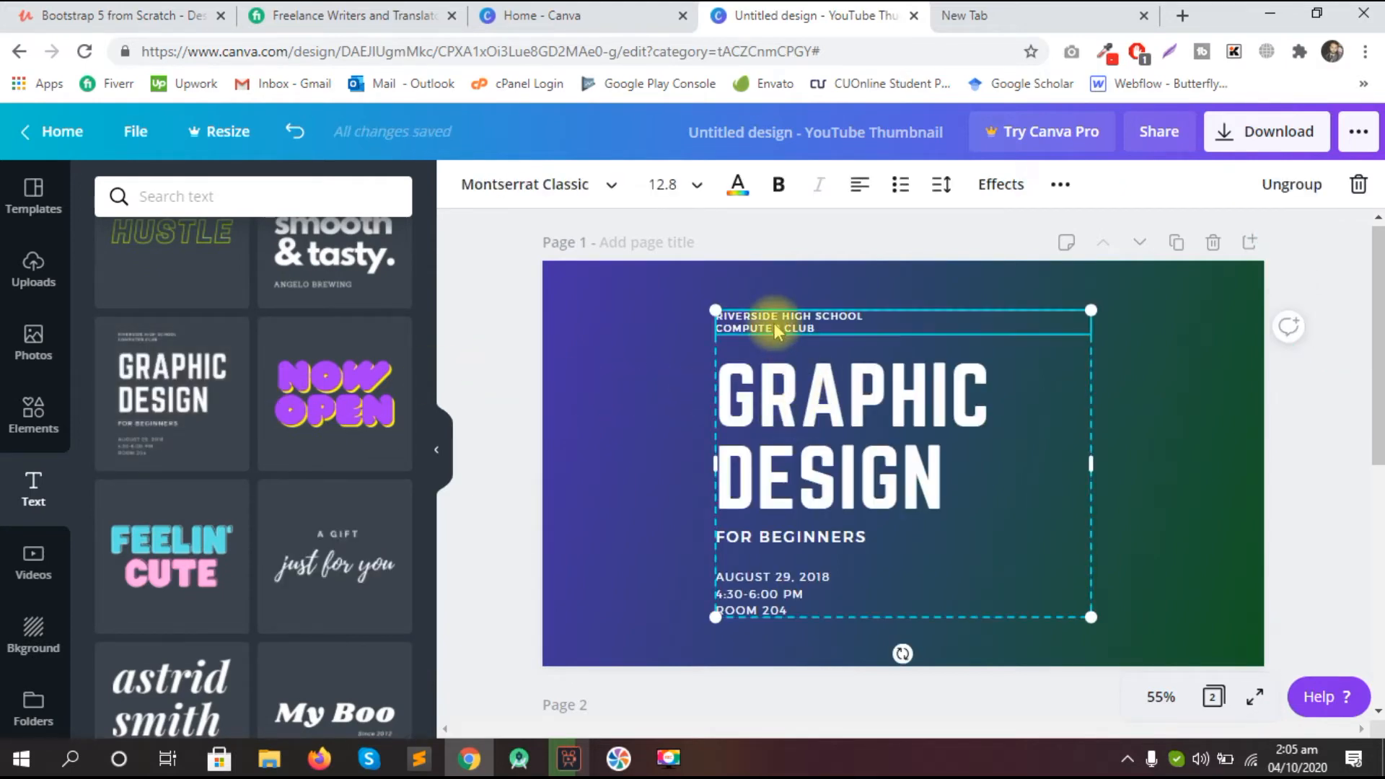
key("Delete")
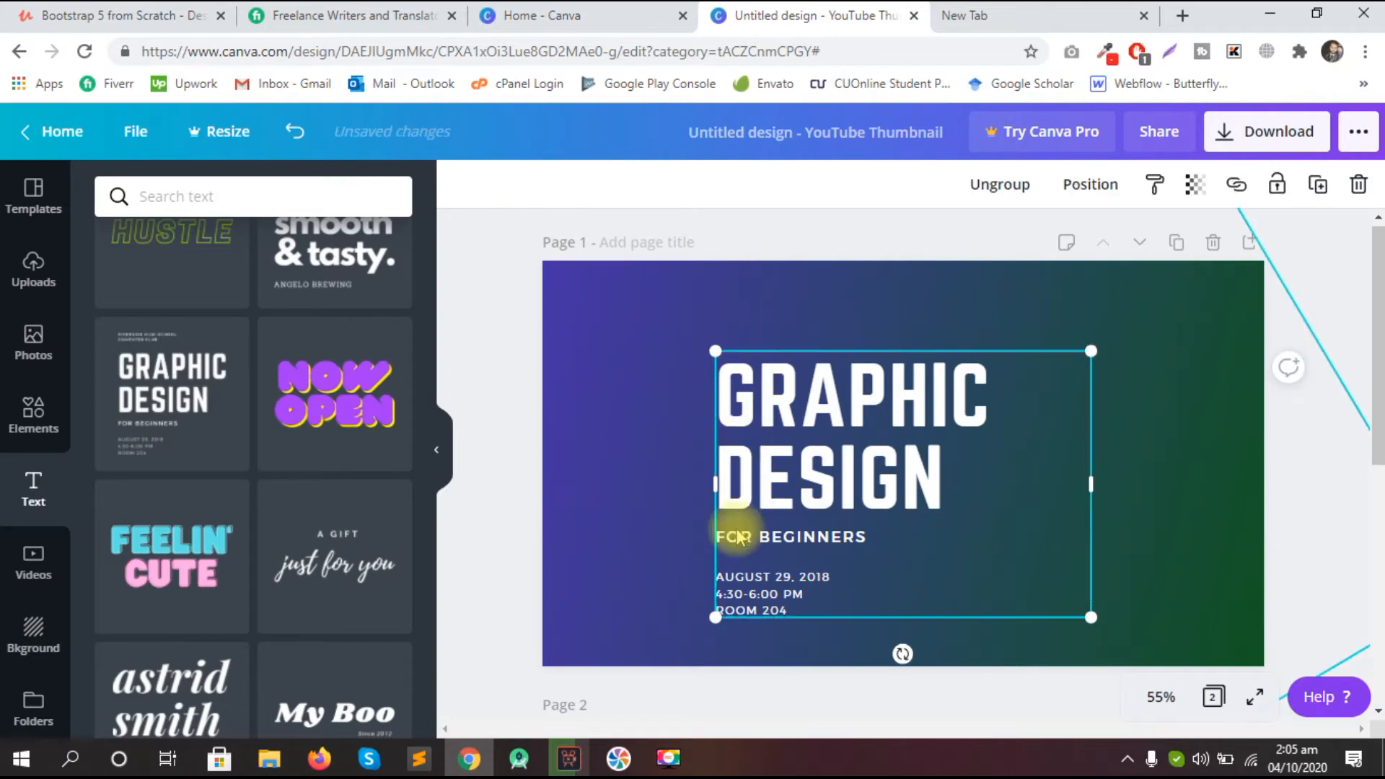
left_click(755, 603)
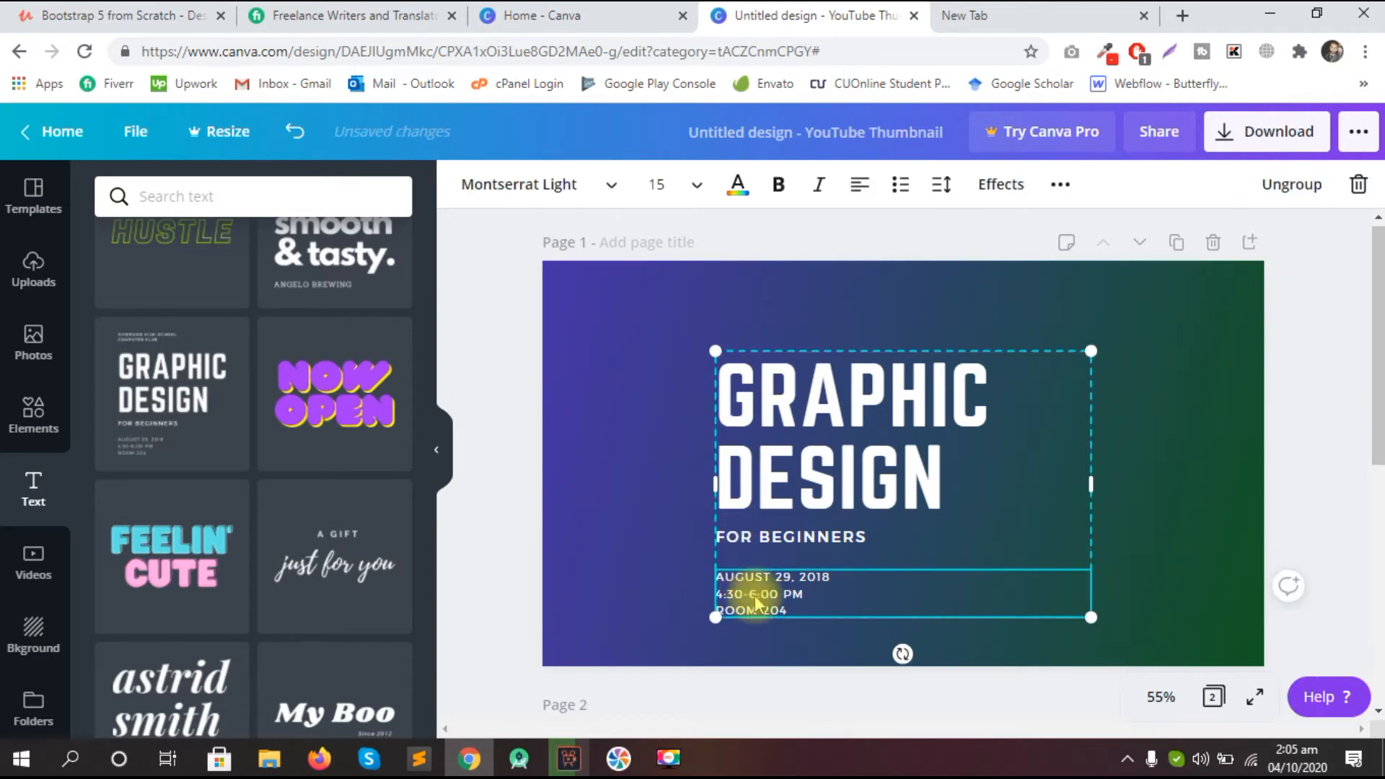
key("Delete")
Step: Delete the "FOR BEGINNERS" line from the text group on page 1
left_click(771, 537)
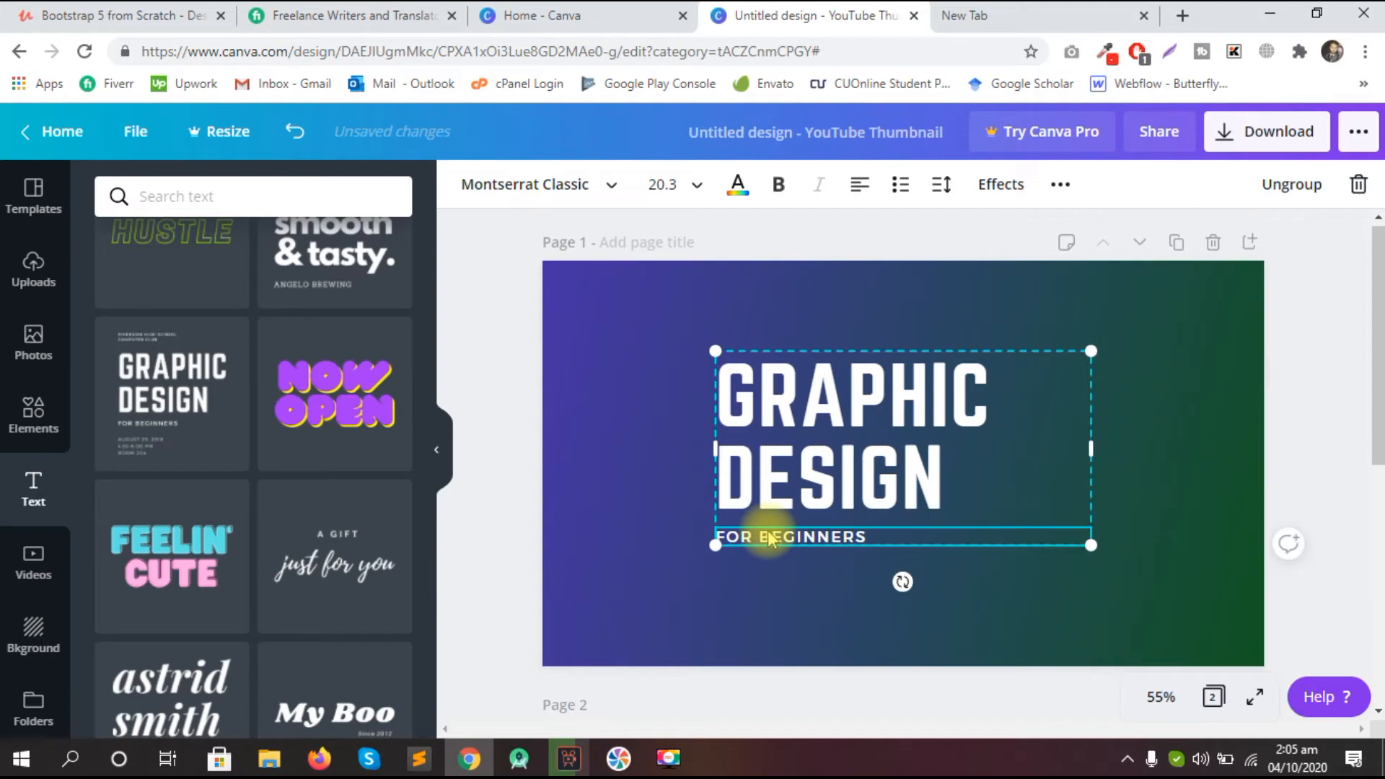
left_click(777, 538)
key("BackSpace")
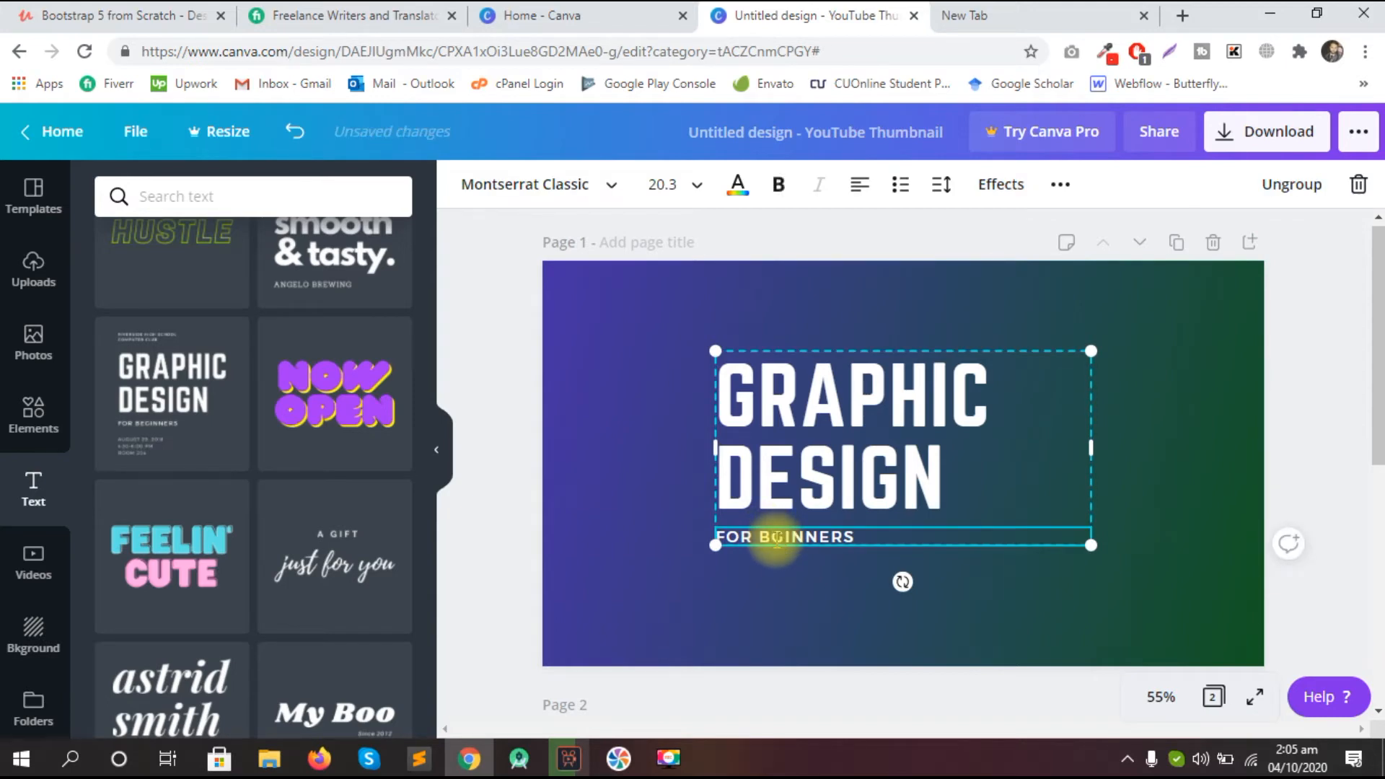
left_click(785, 604)
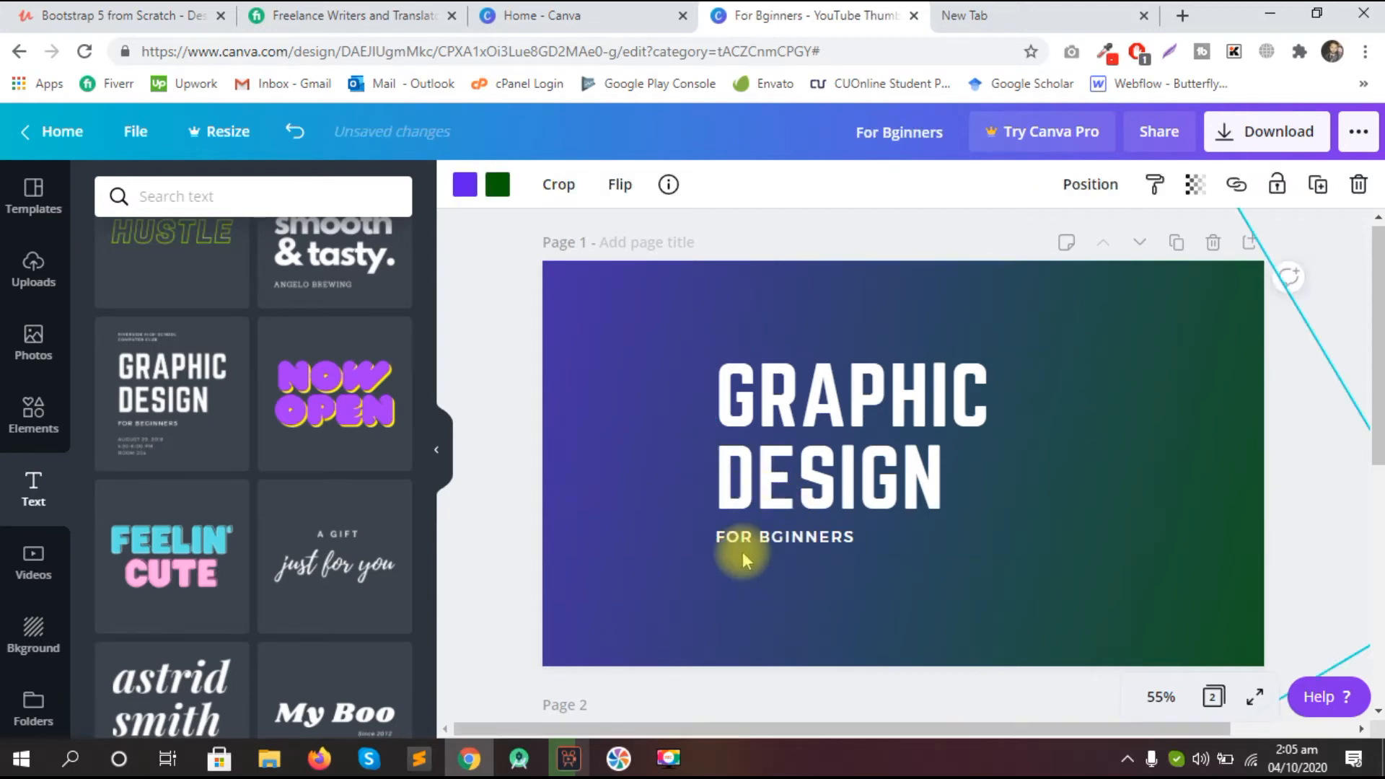
left_click(754, 538)
key("Delete")
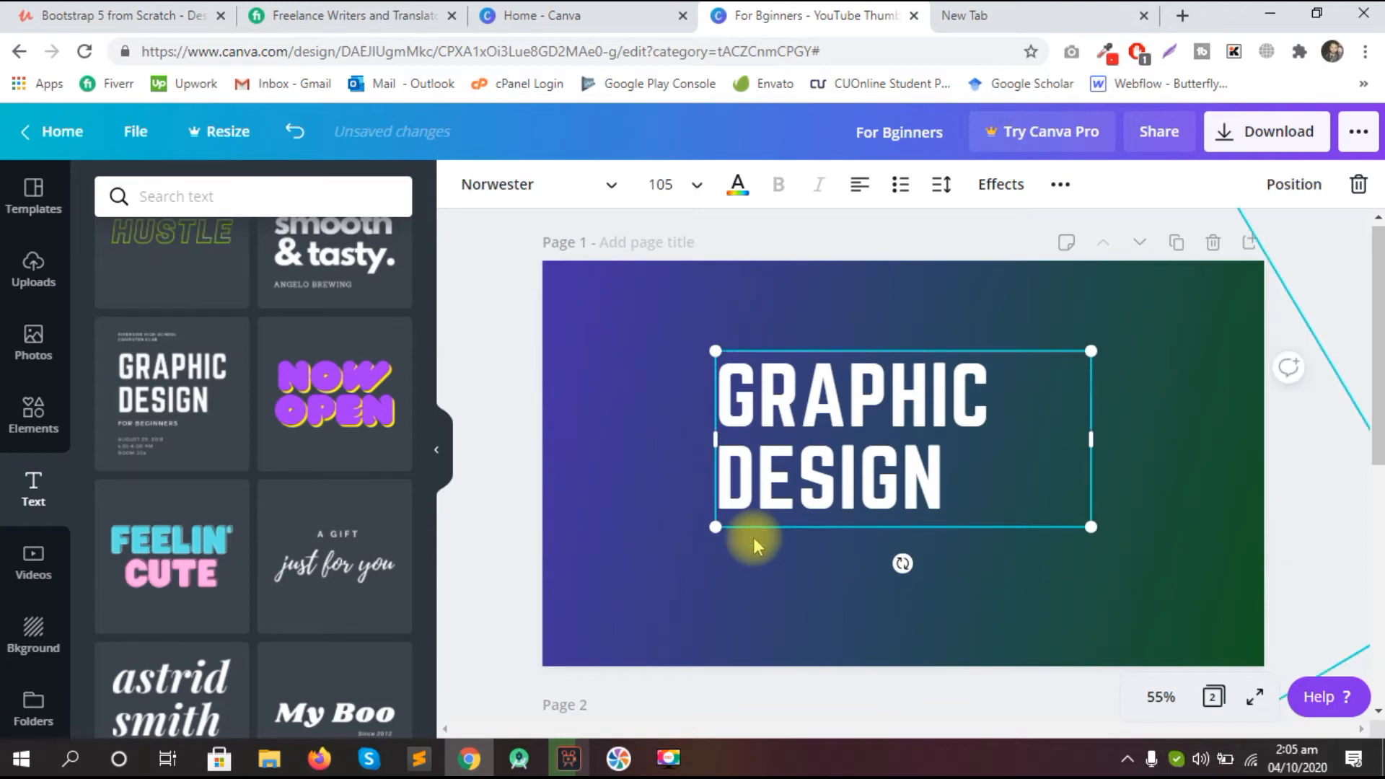
Step: Replace the "GRAPHIC DESIGN" heading text with "FIVERR INTRODUCTION"
left_click(798, 411)
key("ctrl+a")
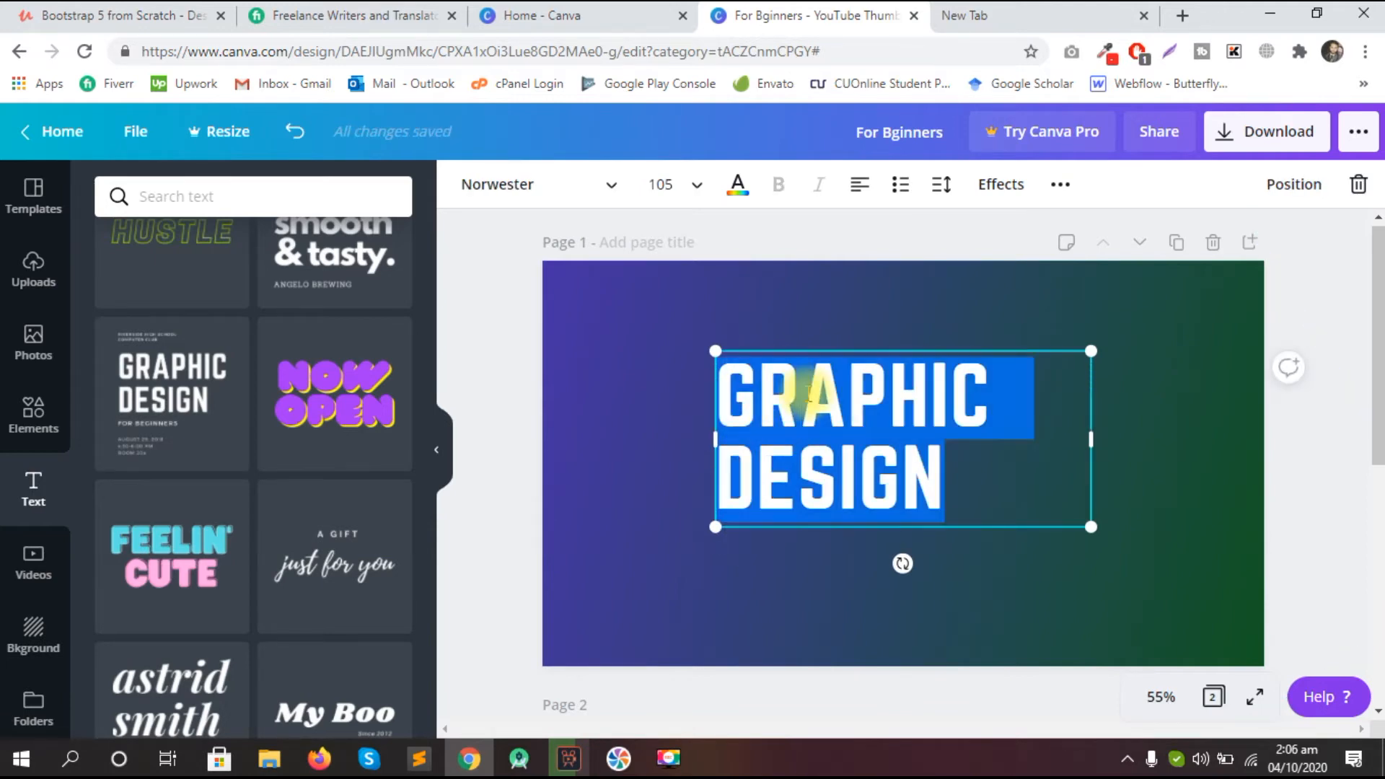
type("FIVERR")
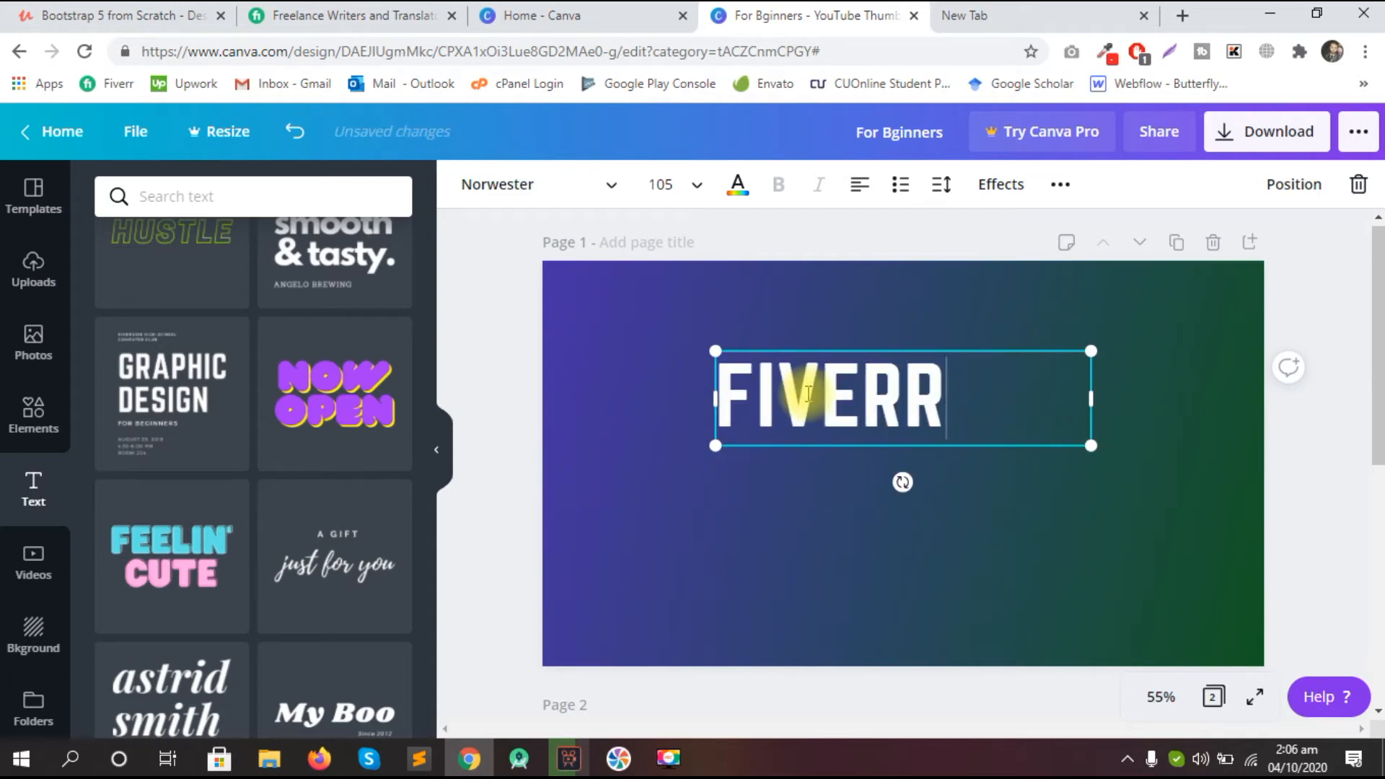
type(" I")
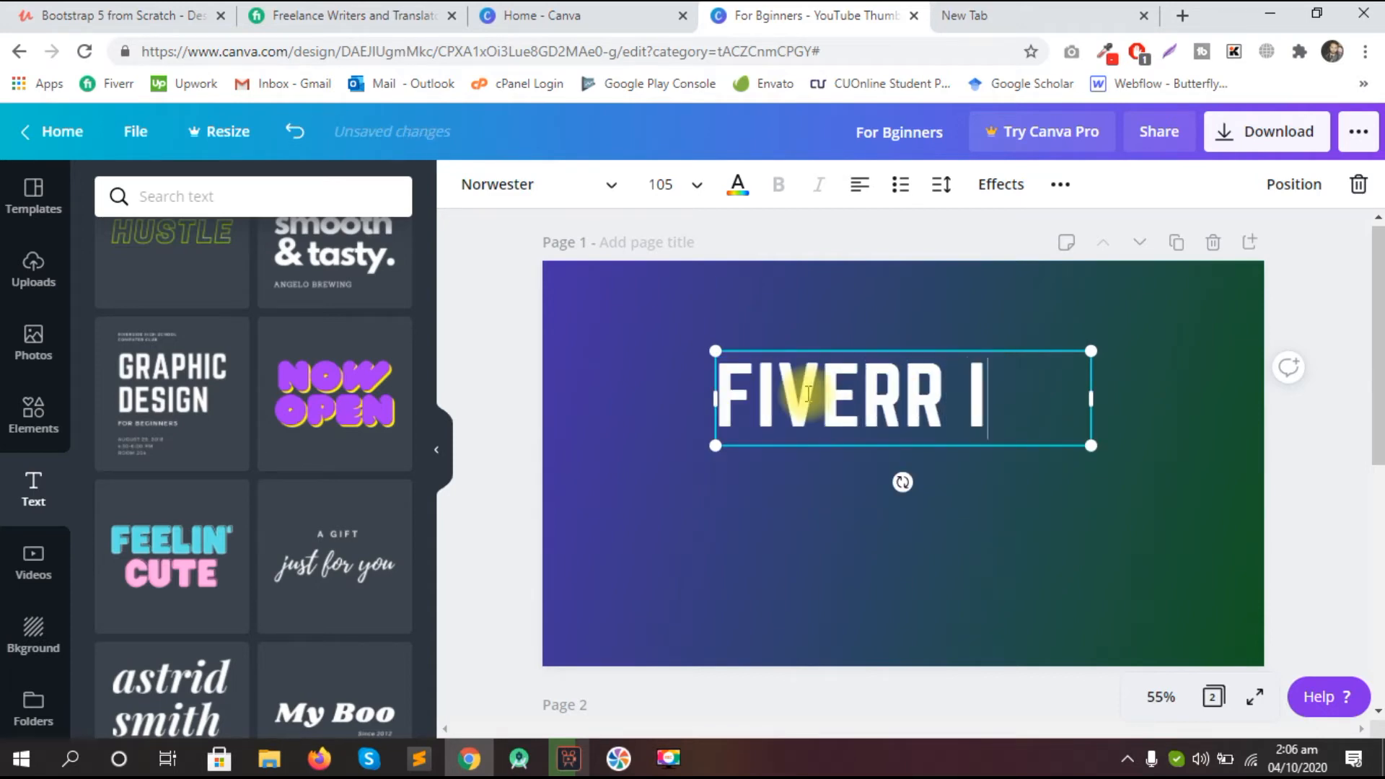
type("NTRO")
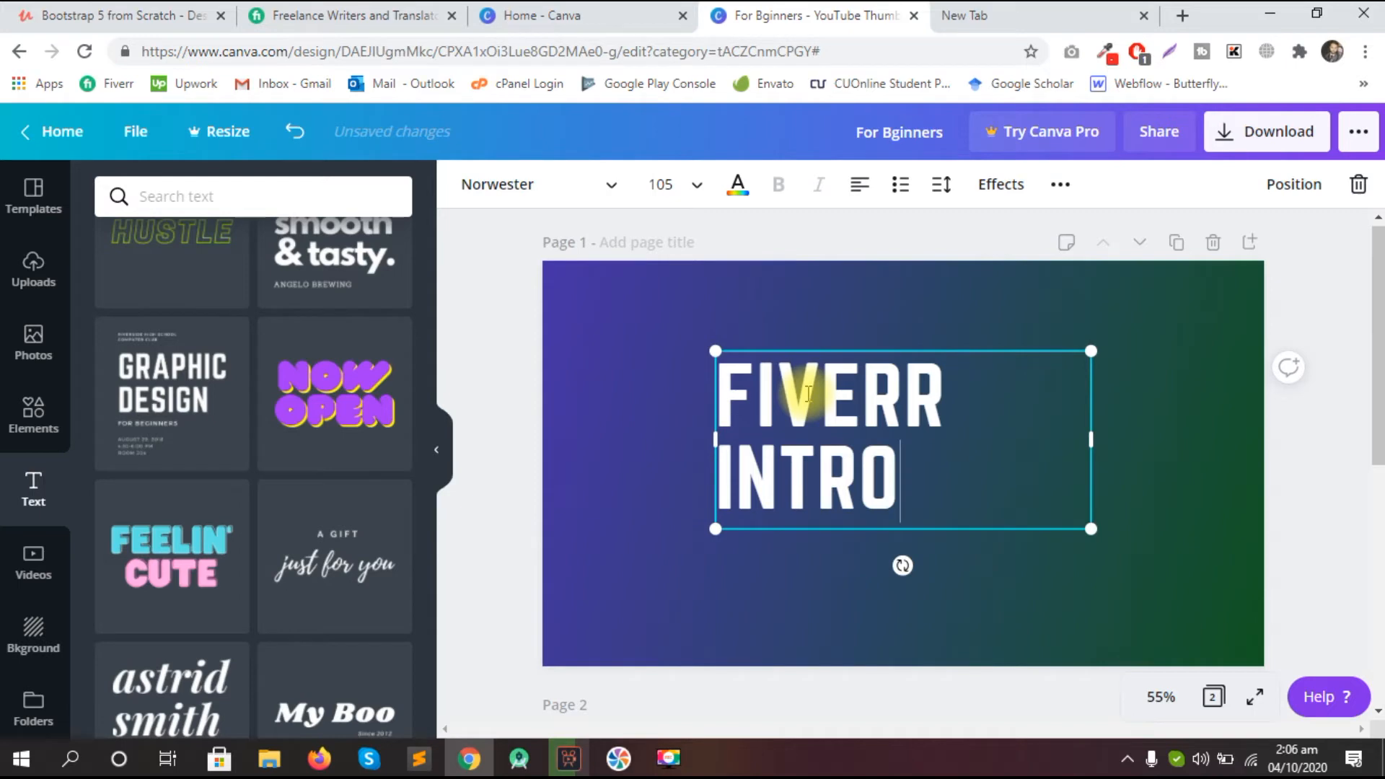
type("DUCTION")
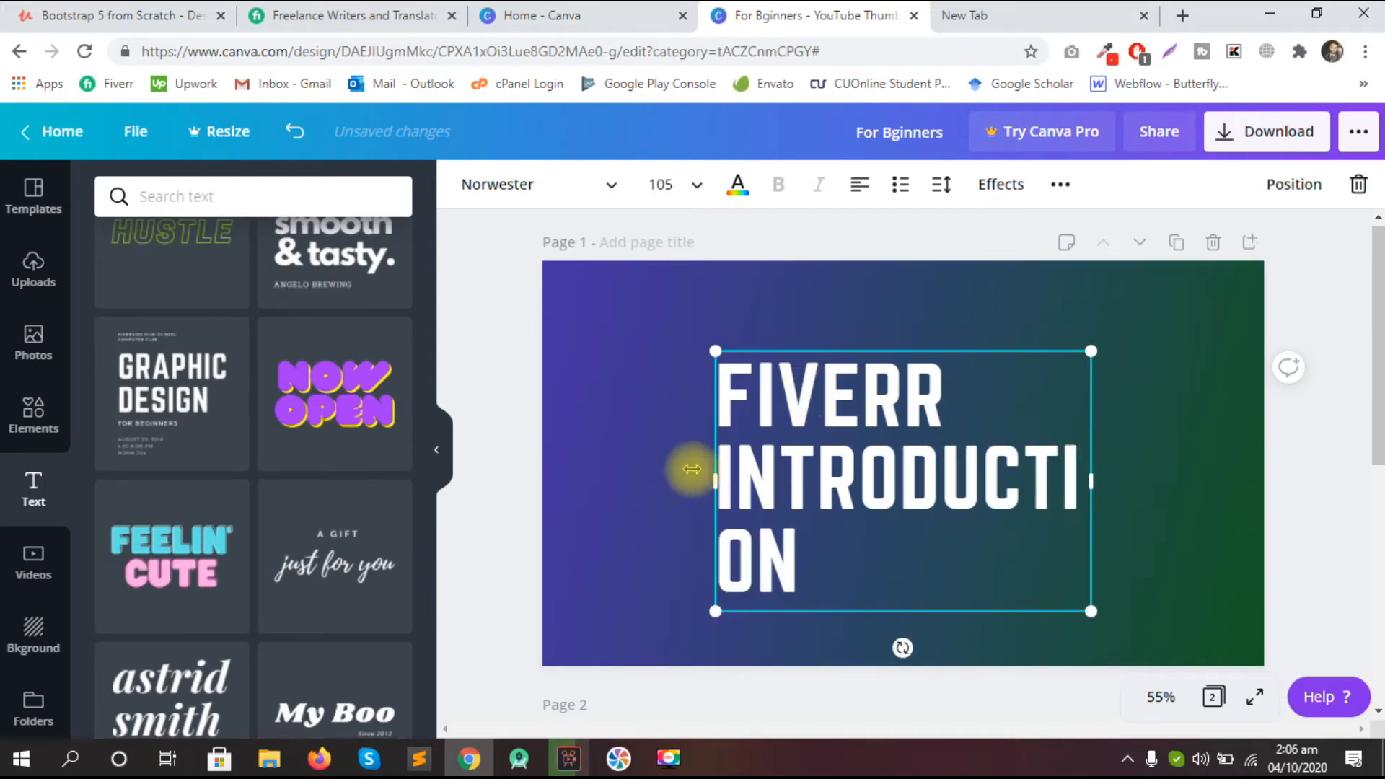
Step: Try a wider text box and other fonts such as Inter on the heading, undoing these changes
left_click_drag(716, 482, 586, 468)
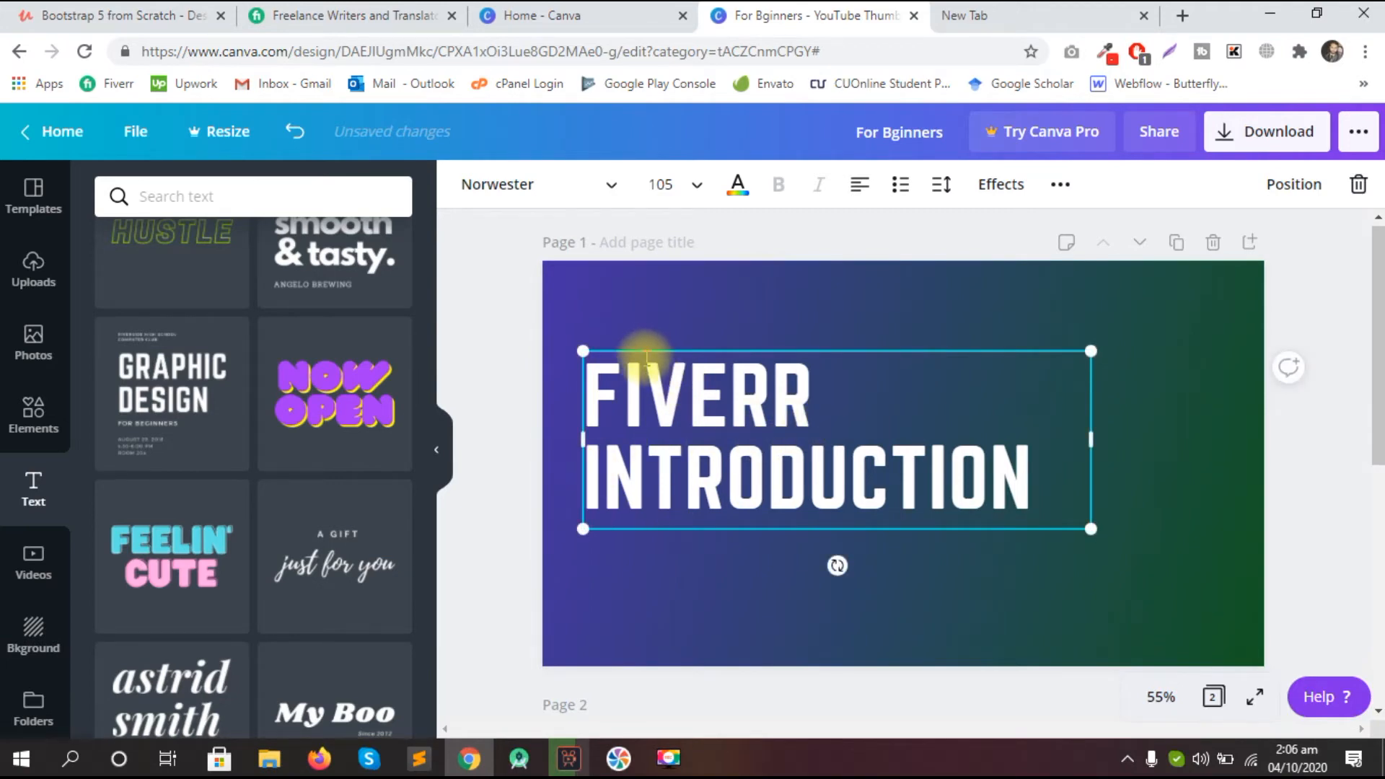
double_click(676, 412)
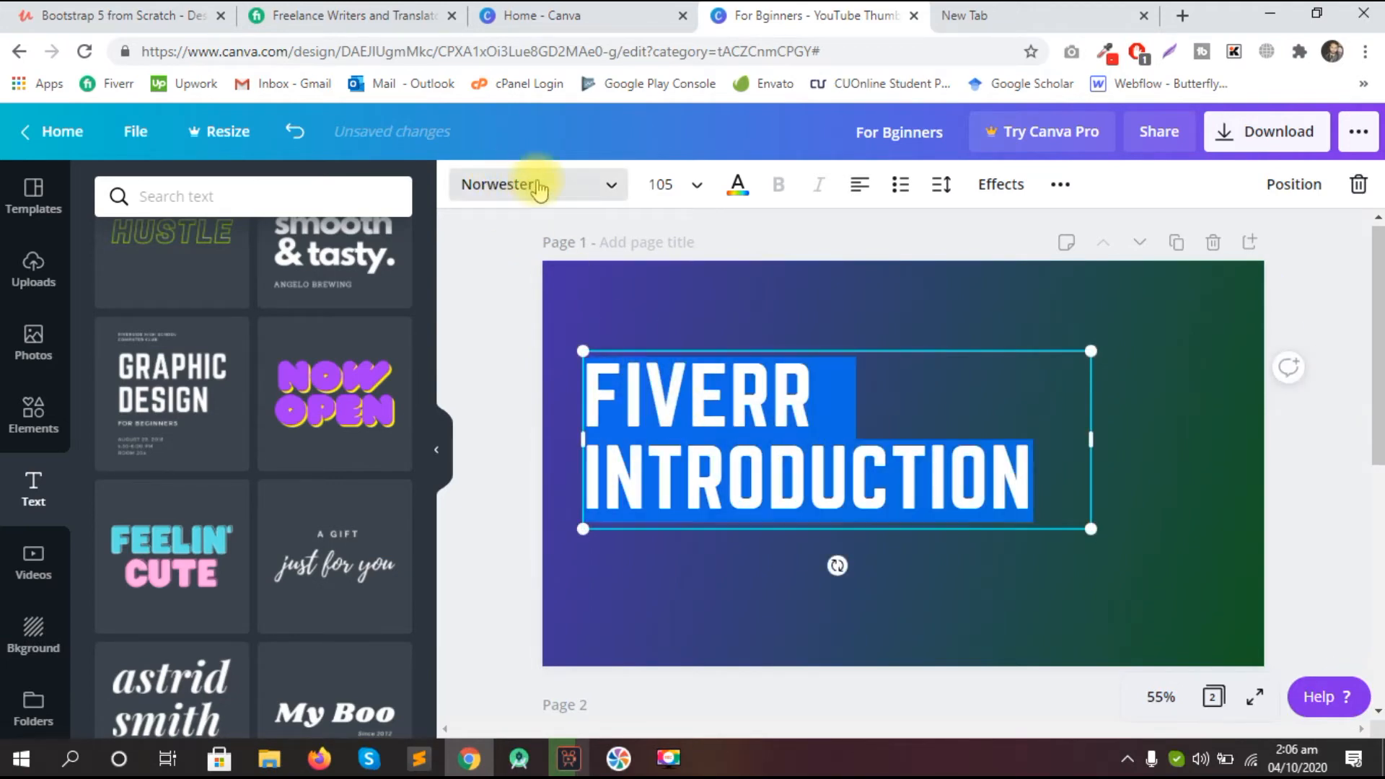
left_click(614, 190)
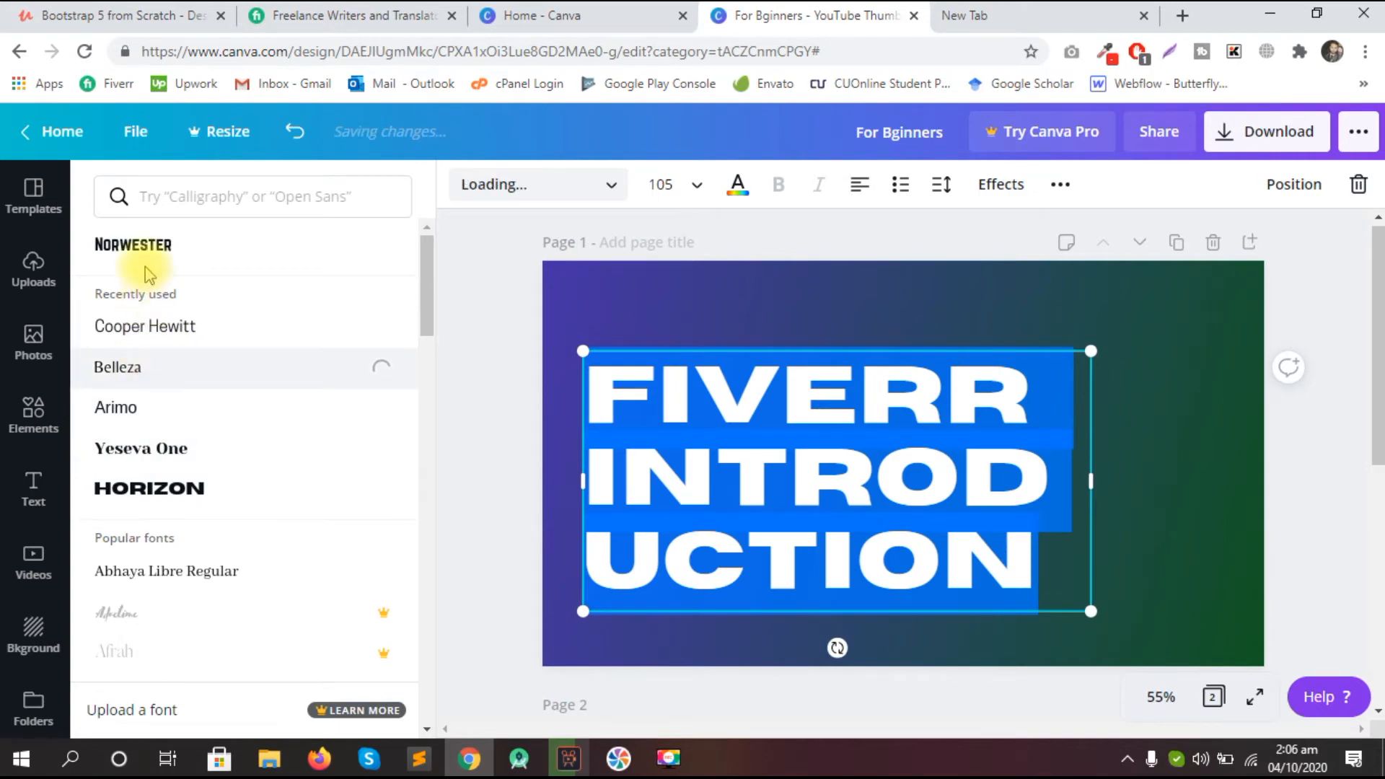
left_click_drag(431, 288, 418, 607)
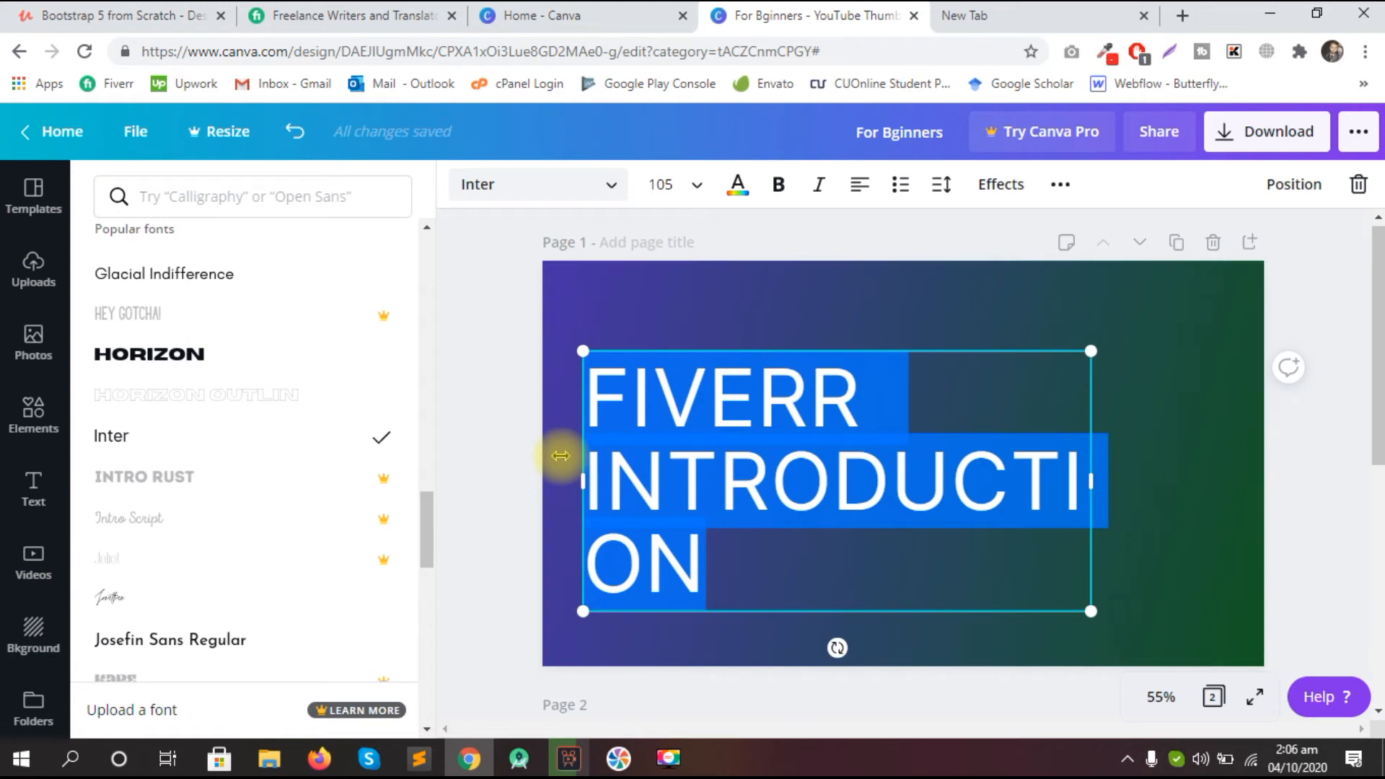
left_click(1192, 553)
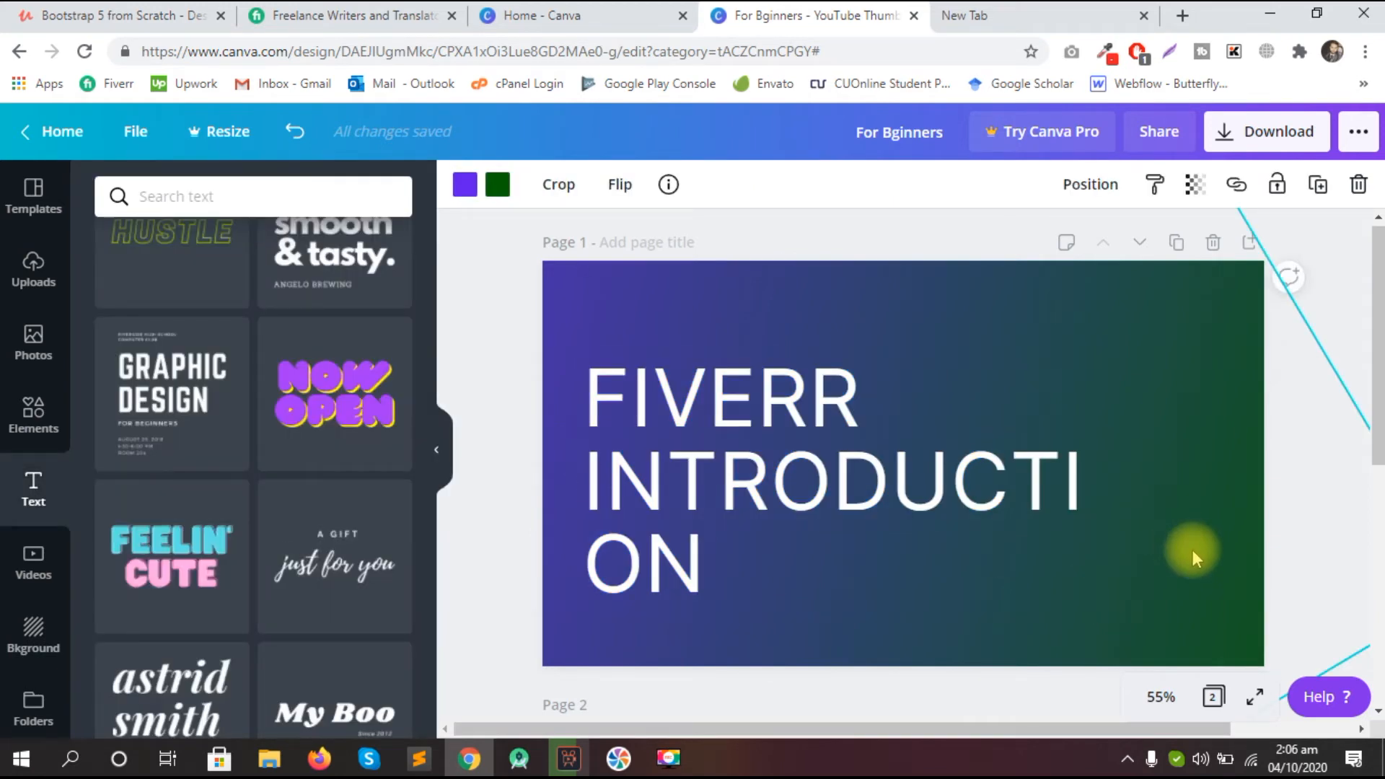
key("ctrl+z")
key("ctrl+z")
key("ctrl+z")
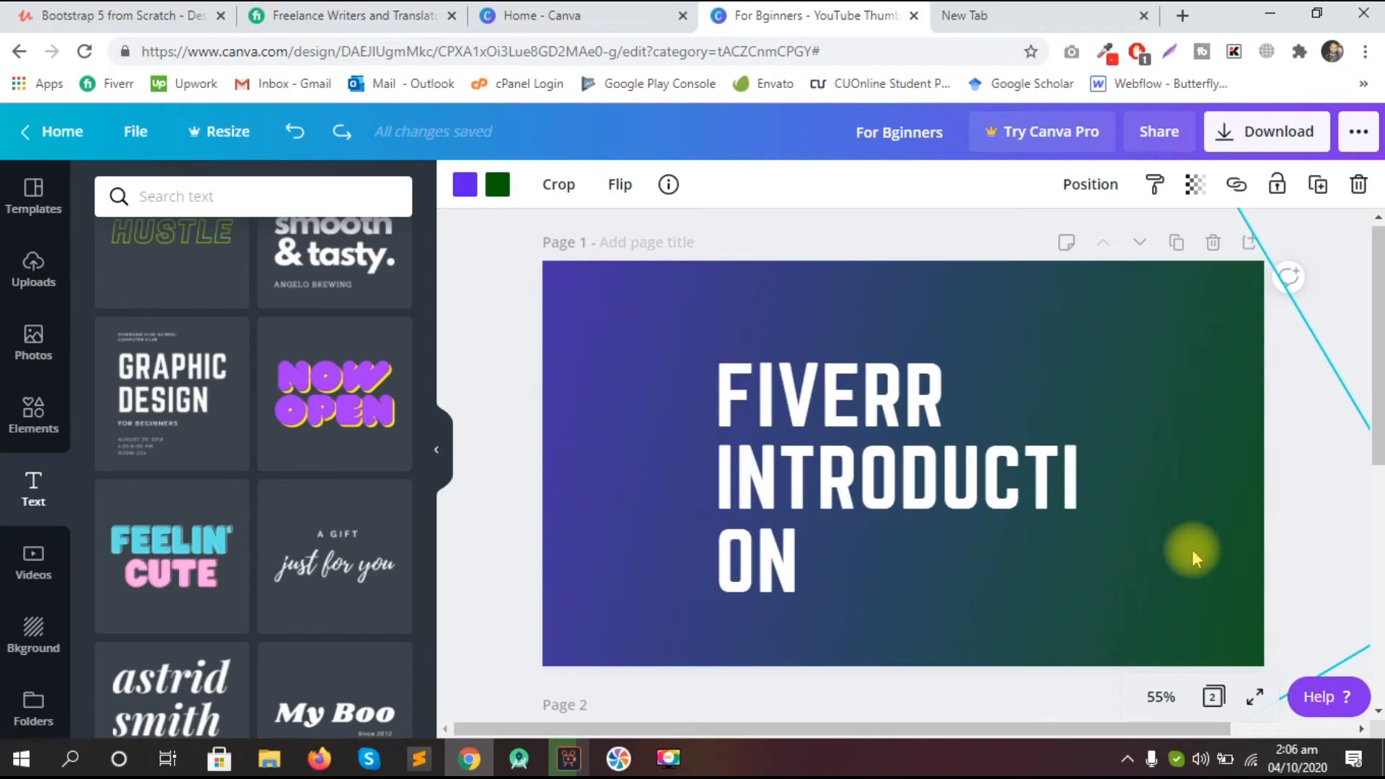
Step: Widen the "FIVERR INTRODUCTION" text box so each word fits on one line, and move it to the page's upper left
left_click(894, 442)
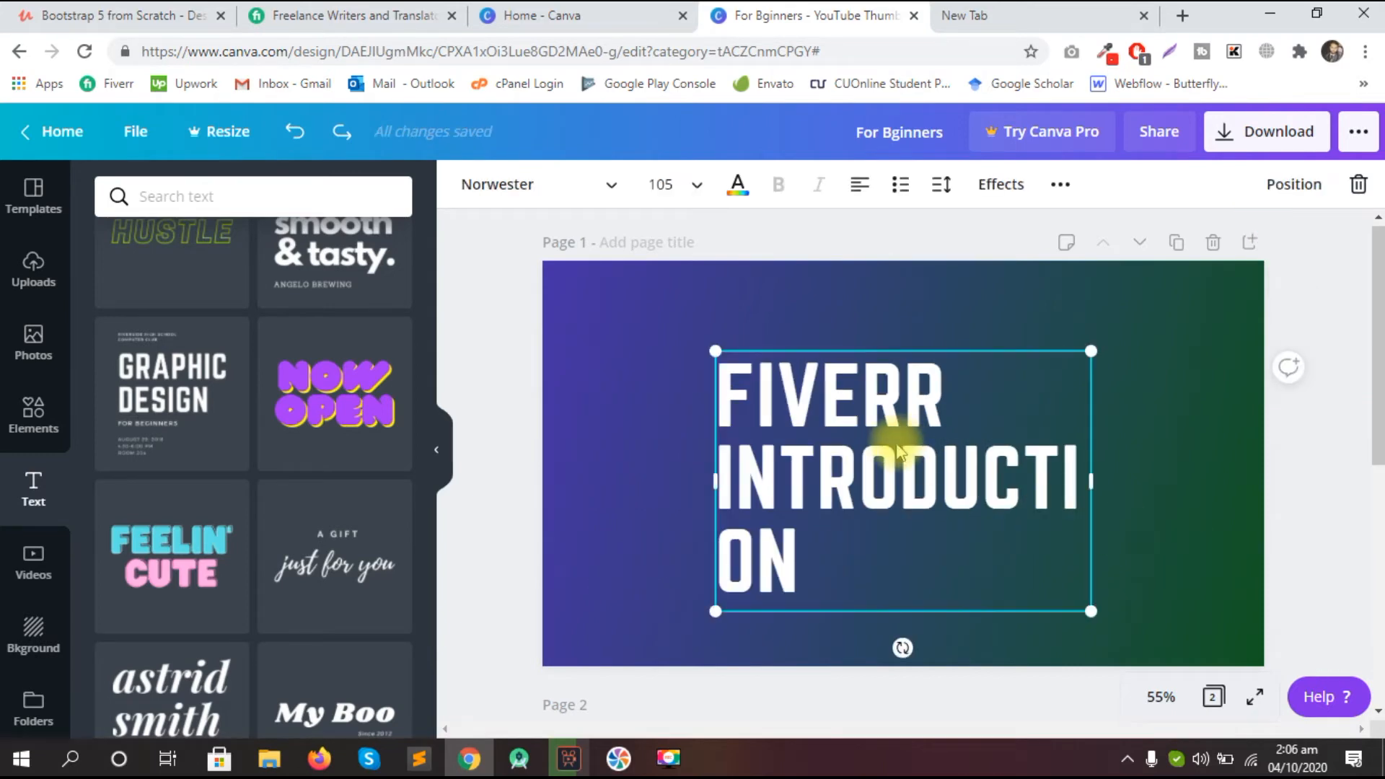
left_click_drag(708, 479, 574, 481)
left_click_drag(696, 464, 708, 419)
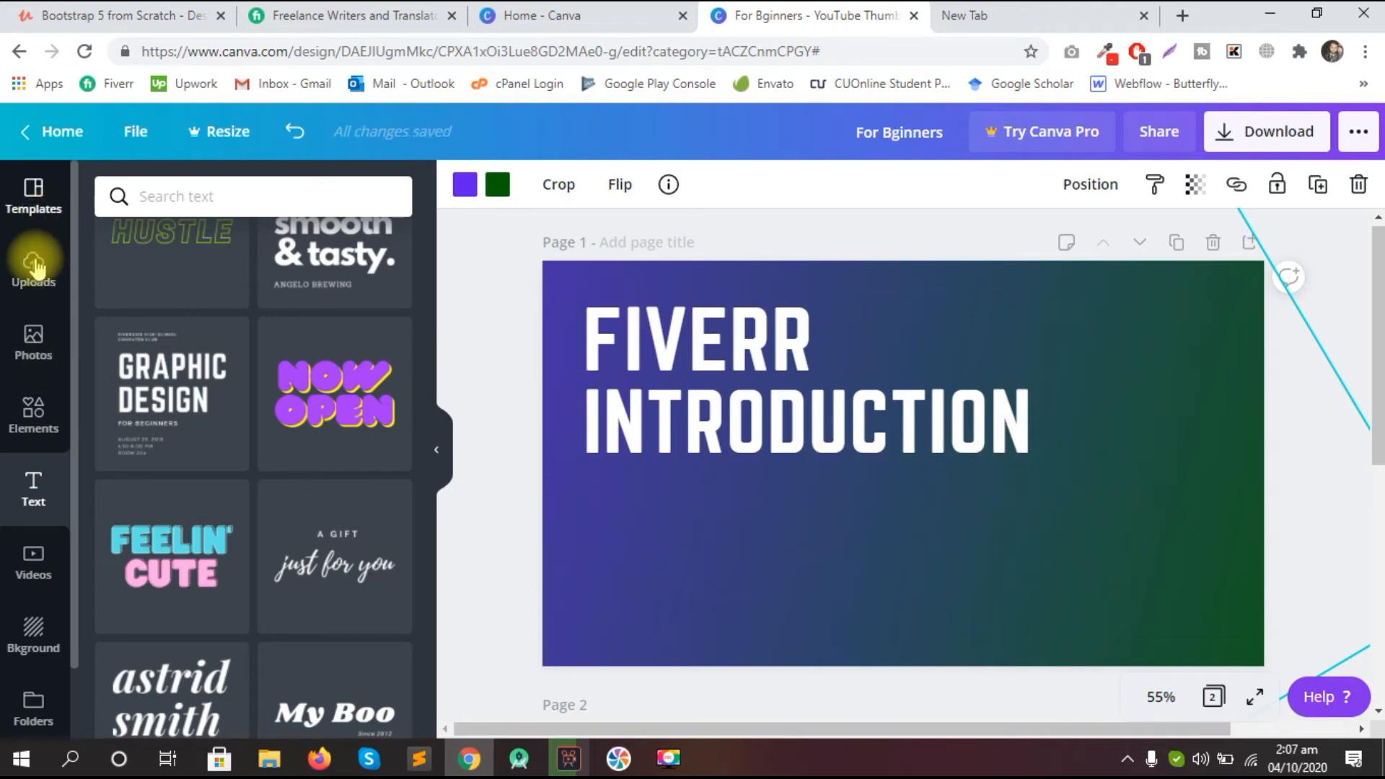
Step: Add the round green fiverr logo from the uploaded images to page 1, in the upper-right corner beside the heading
left_click(41, 358)
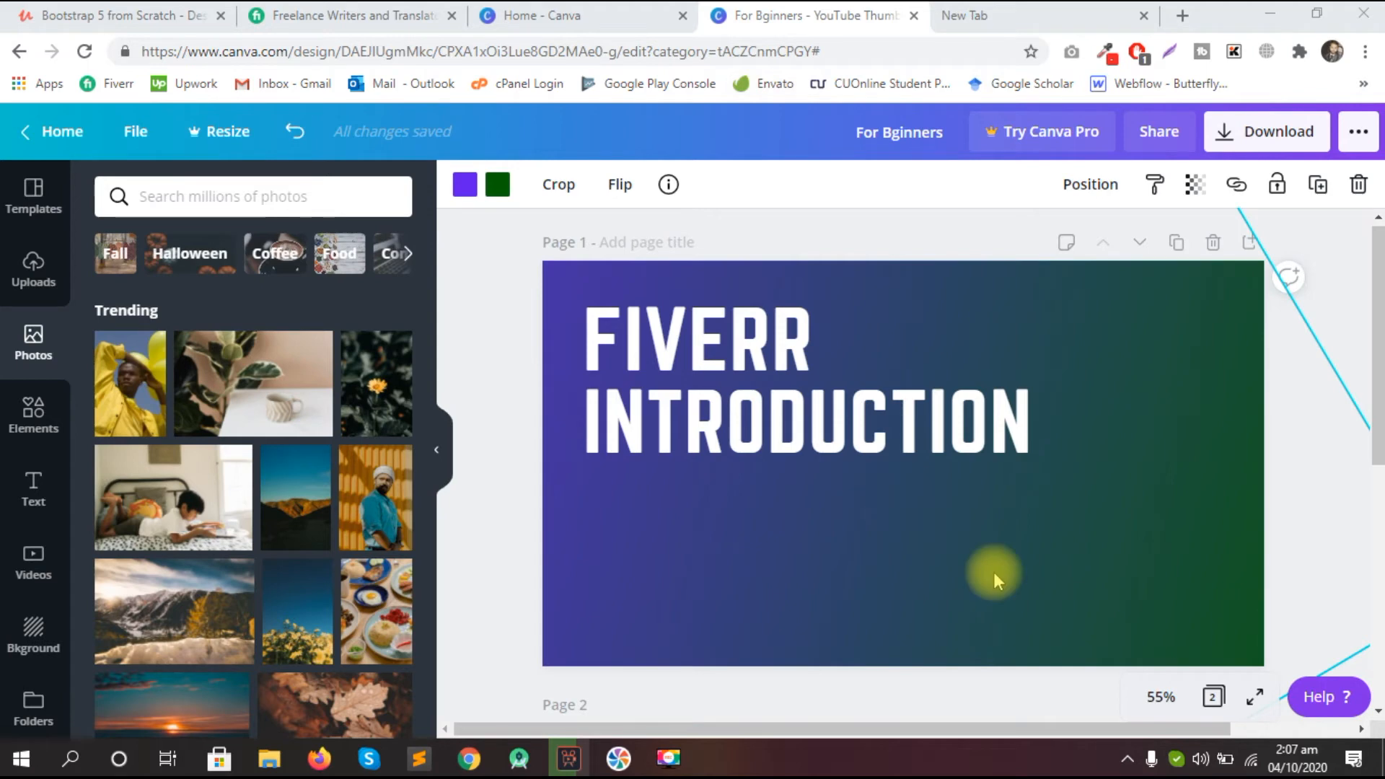
left_click(35, 269)
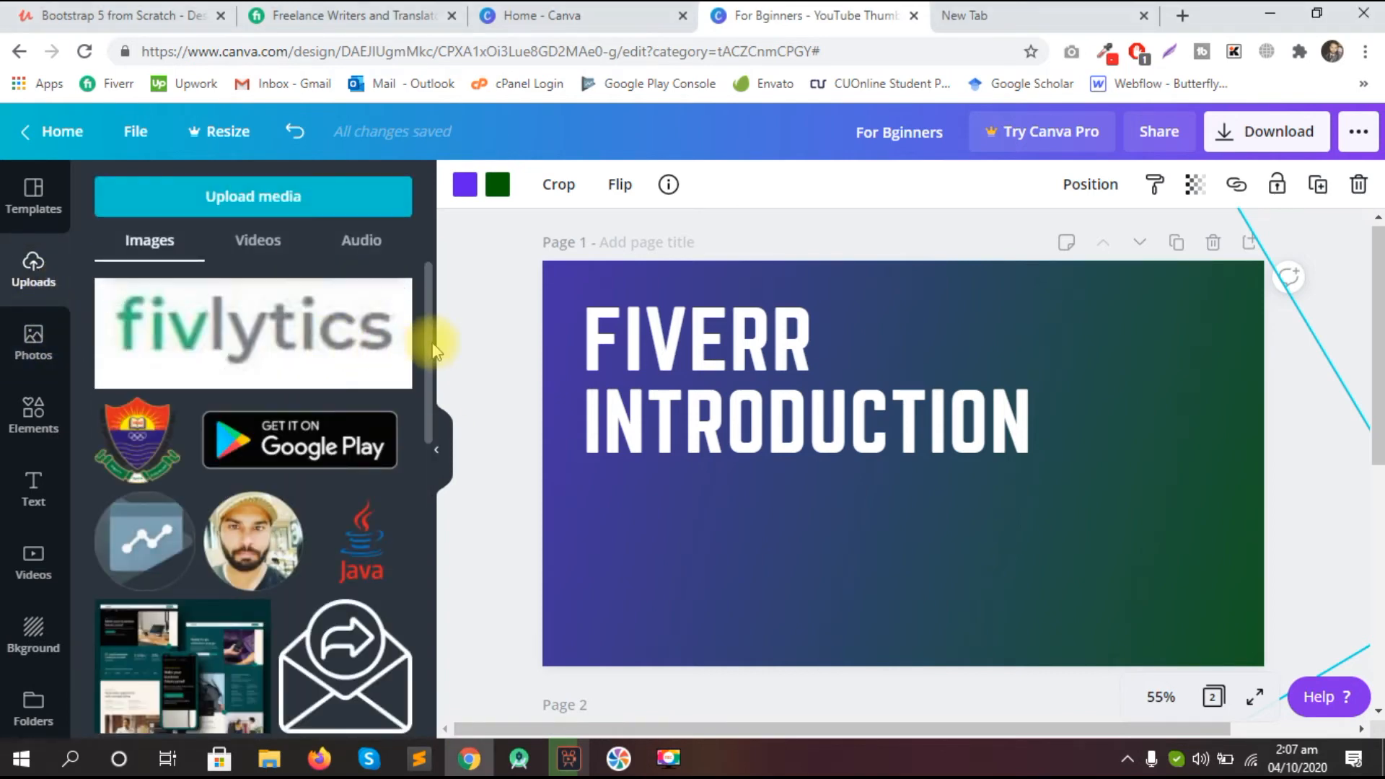
left_click_drag(434, 348, 435, 413)
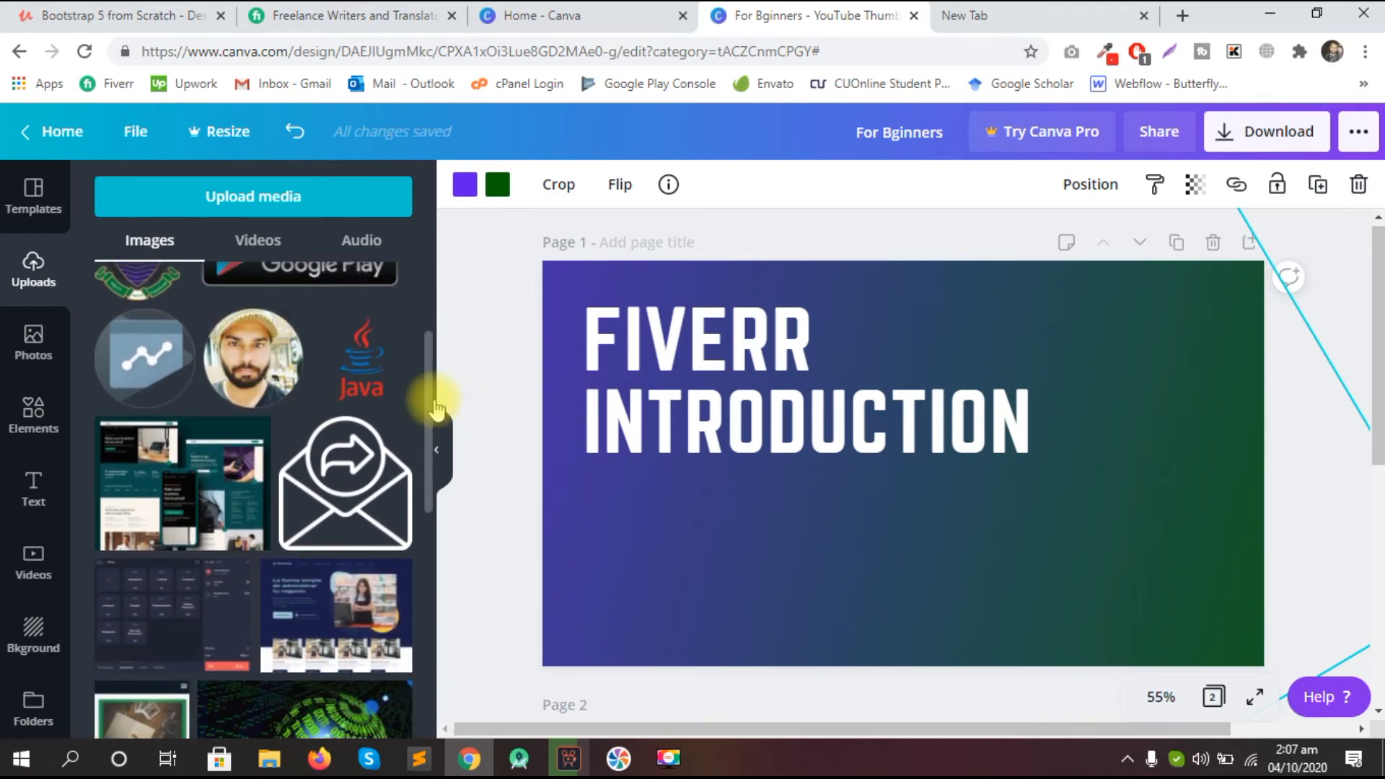
scroll(441, 469, "down", 10)
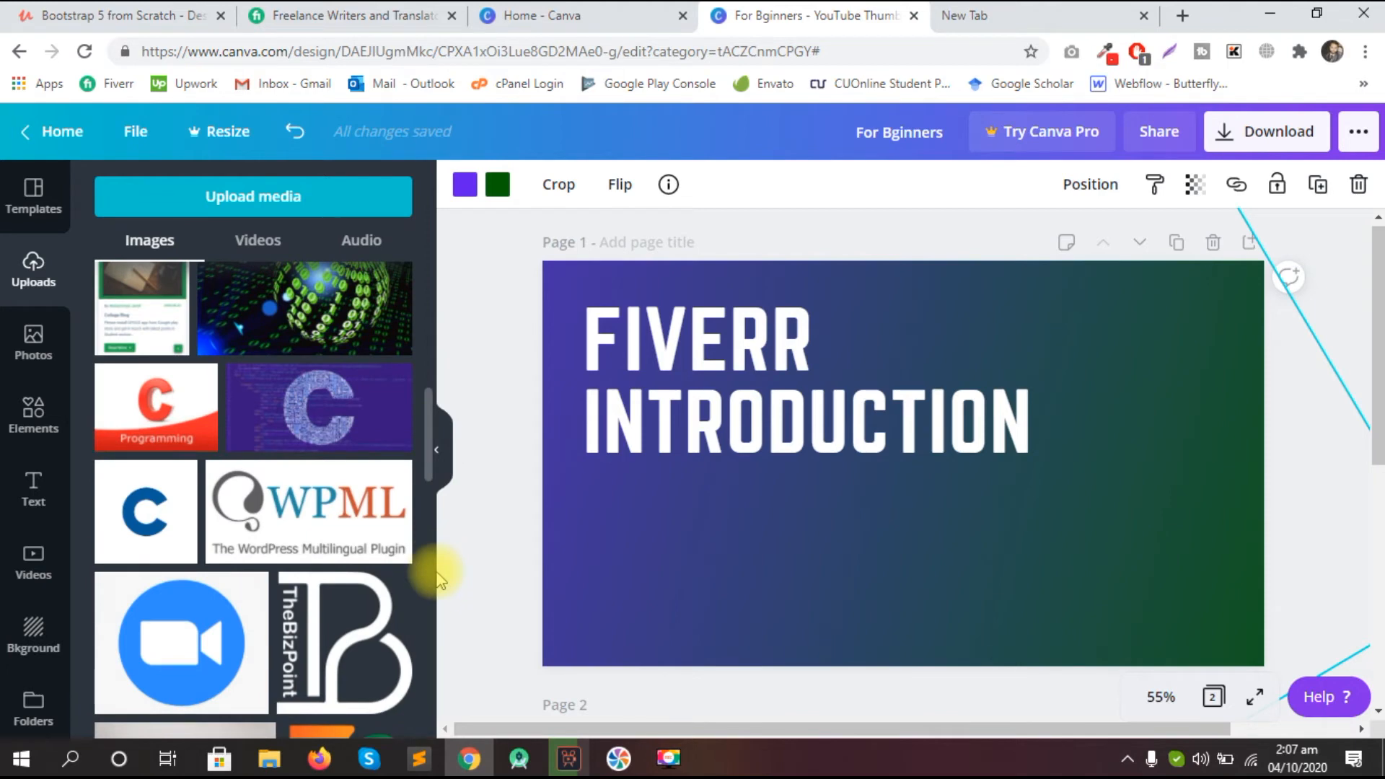
scroll(436, 607, "down", 2)
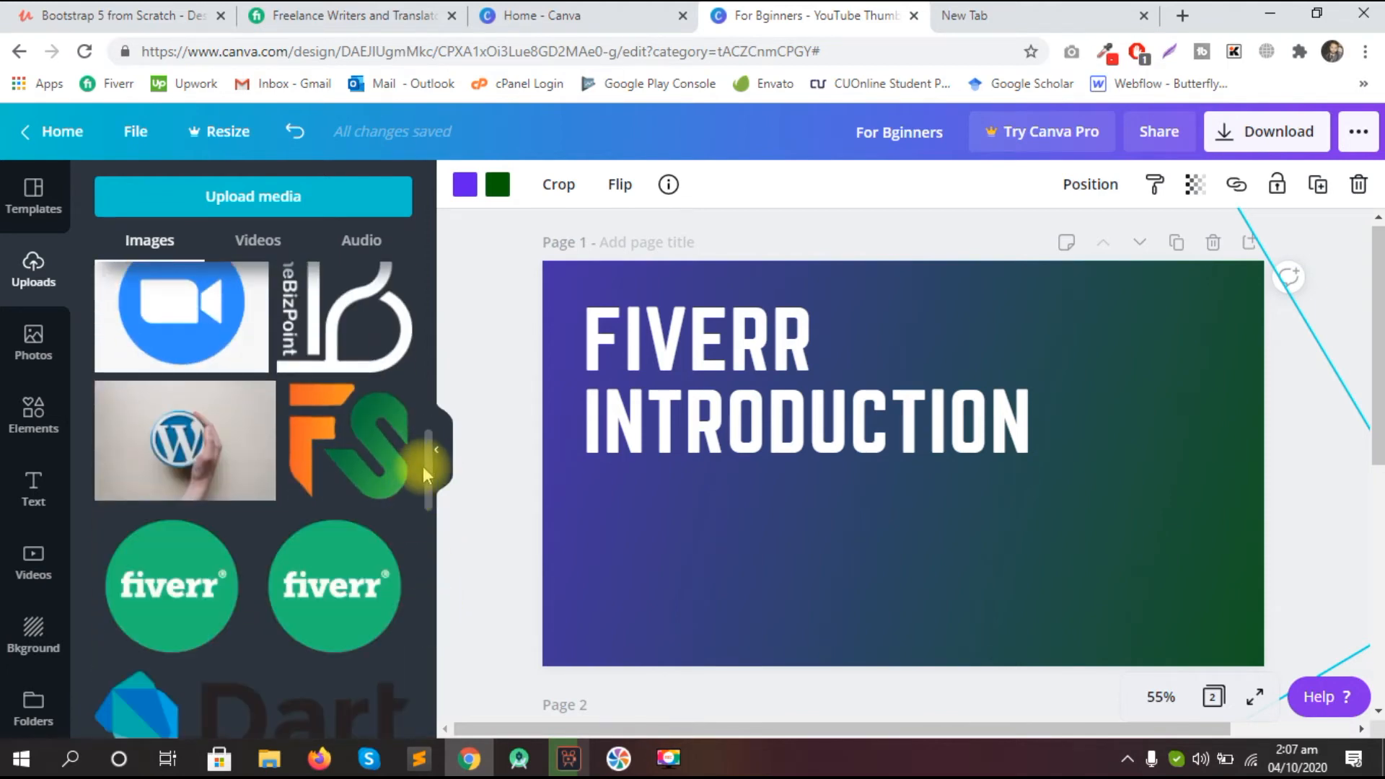
left_click_drag(173, 592, 906, 482)
left_click_drag(981, 455, 1155, 378)
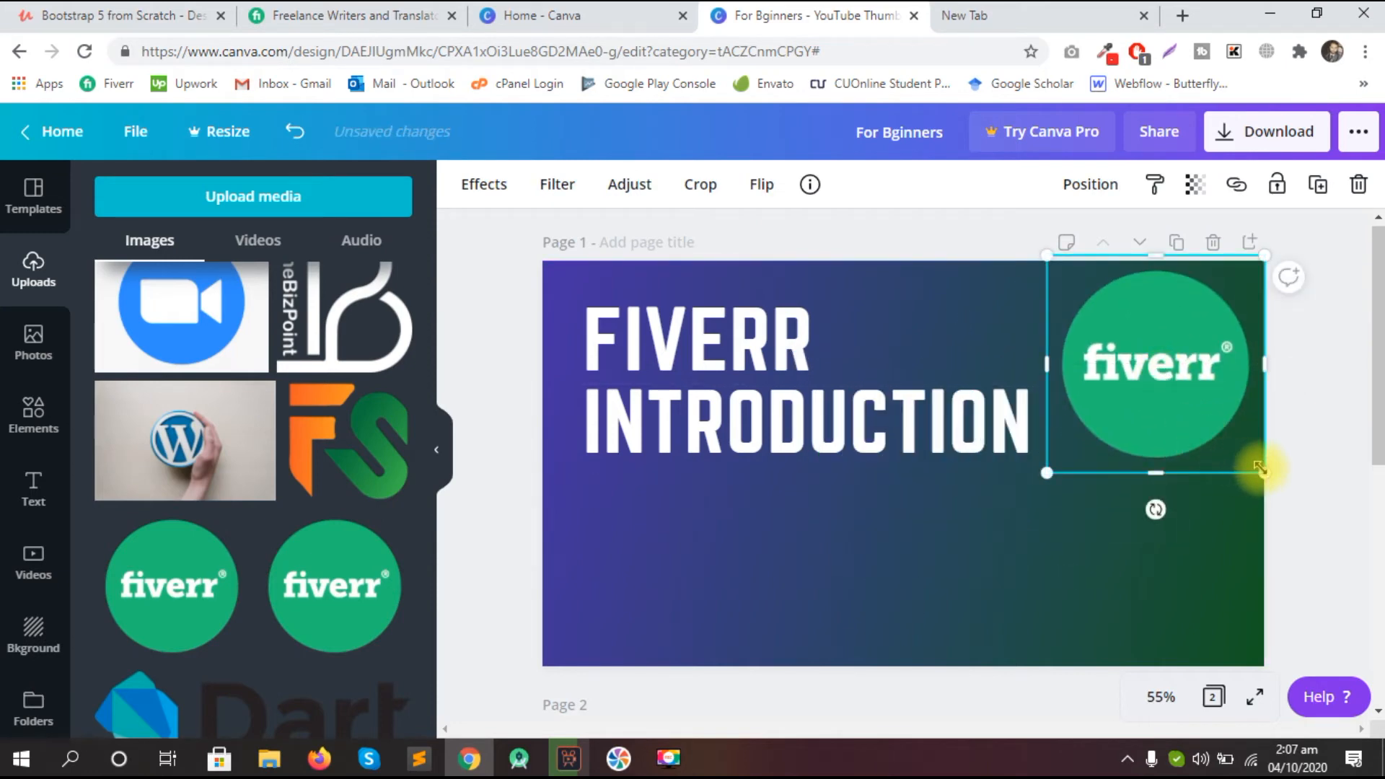
Step: Shrink the fiverr logo to about 314 by 314 and shift it slightly inward from the page's corner
left_click_drag(1245, 451, 1205, 412)
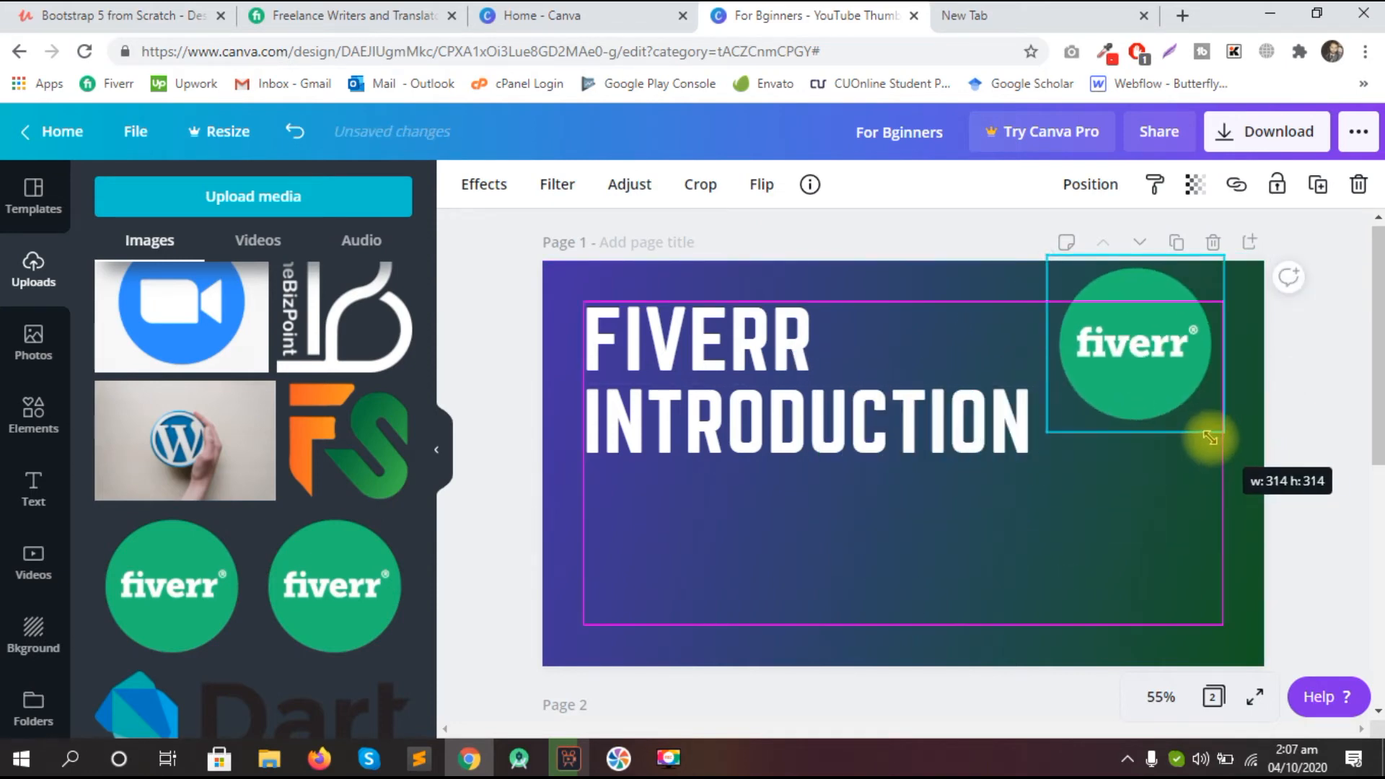
left_click_drag(1132, 368, 1151, 379)
left_click(1015, 582)
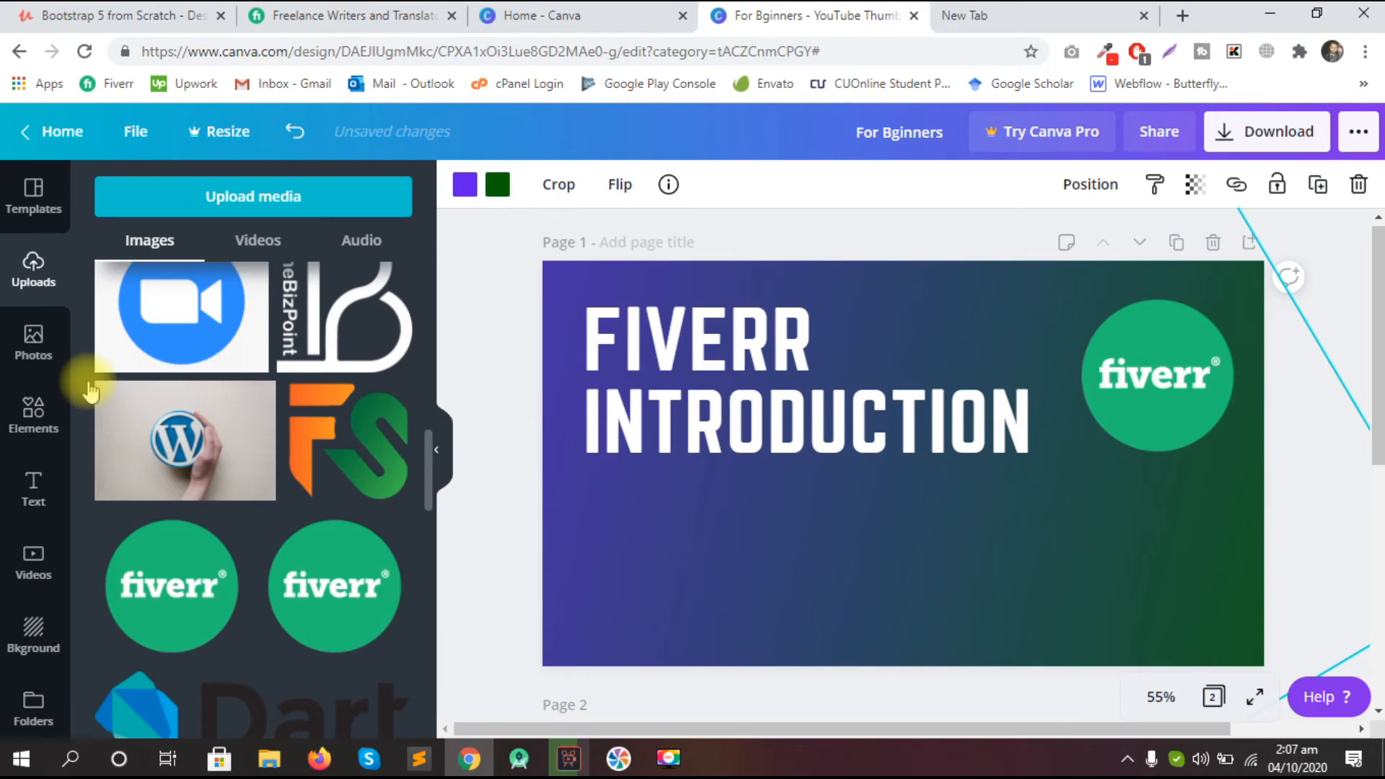
Step: Try a rounded blue-to-pink gradient bar below the heading, resizing and moving it, and delete it
left_click(33, 413)
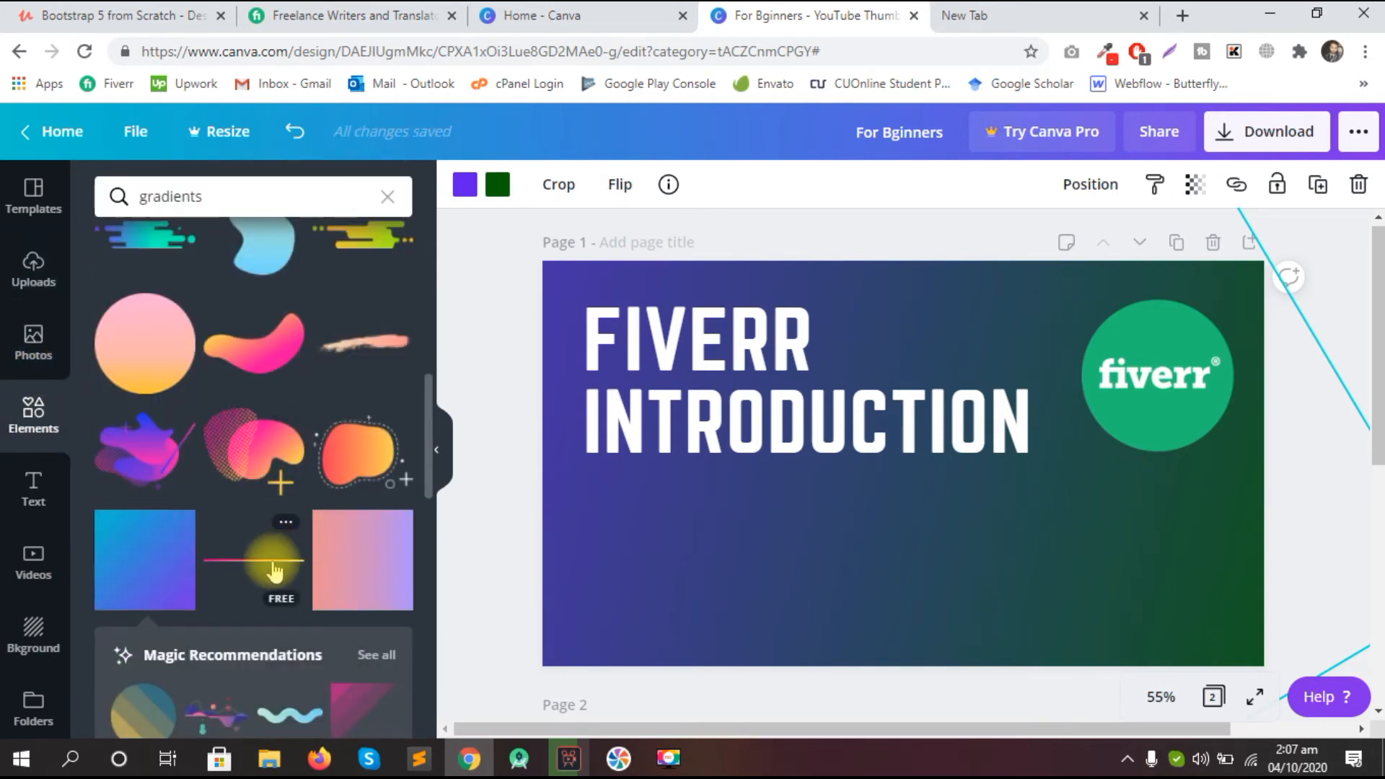
left_click_drag(428, 432, 422, 699)
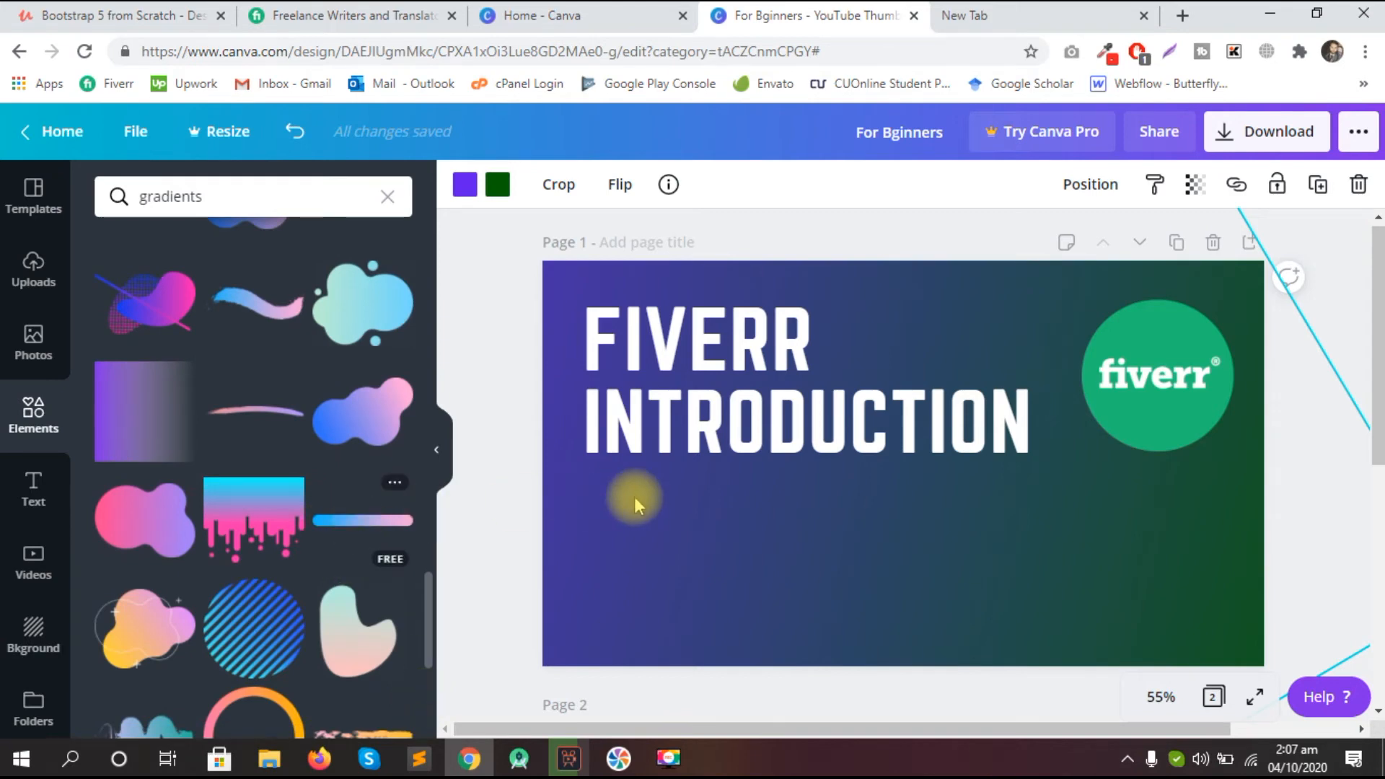
left_click_drag(873, 467, 790, 522)
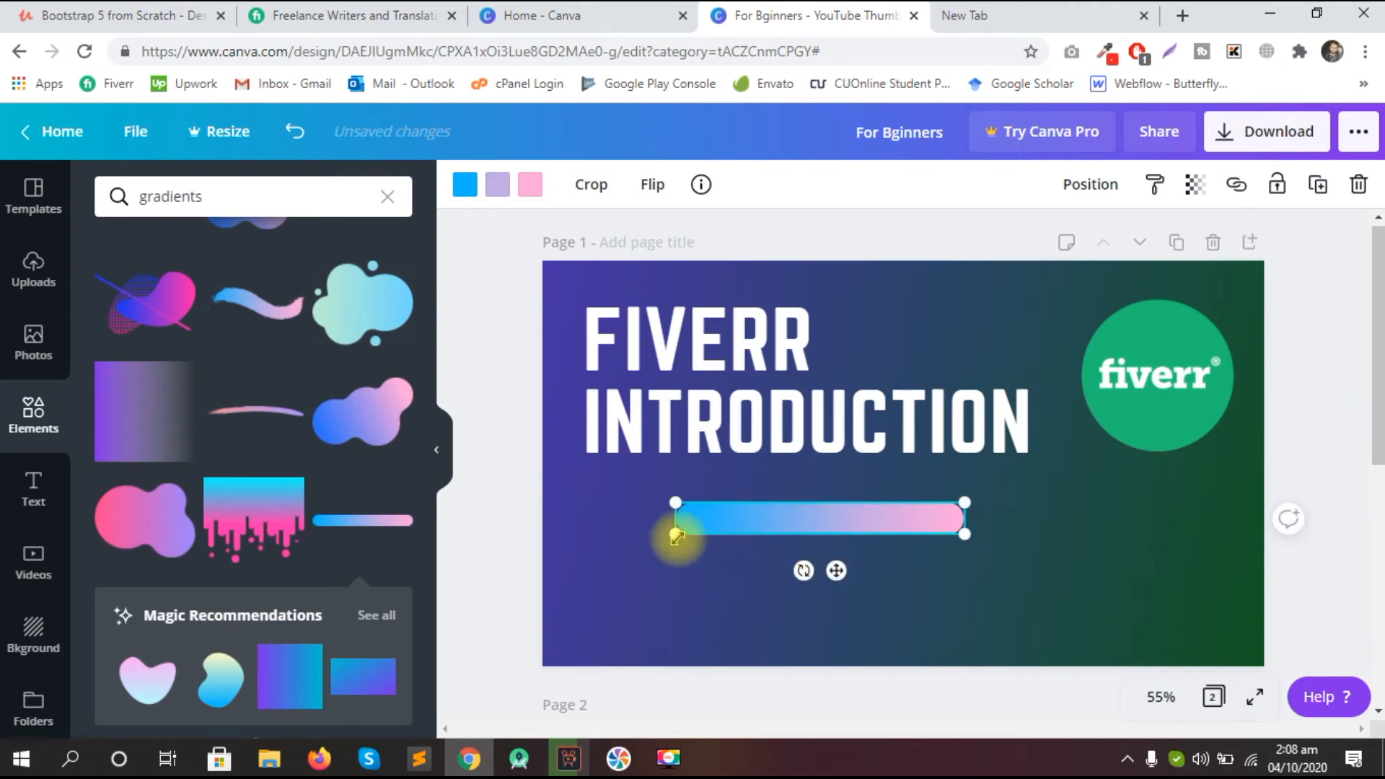
left_click_drag(675, 532, 581, 526)
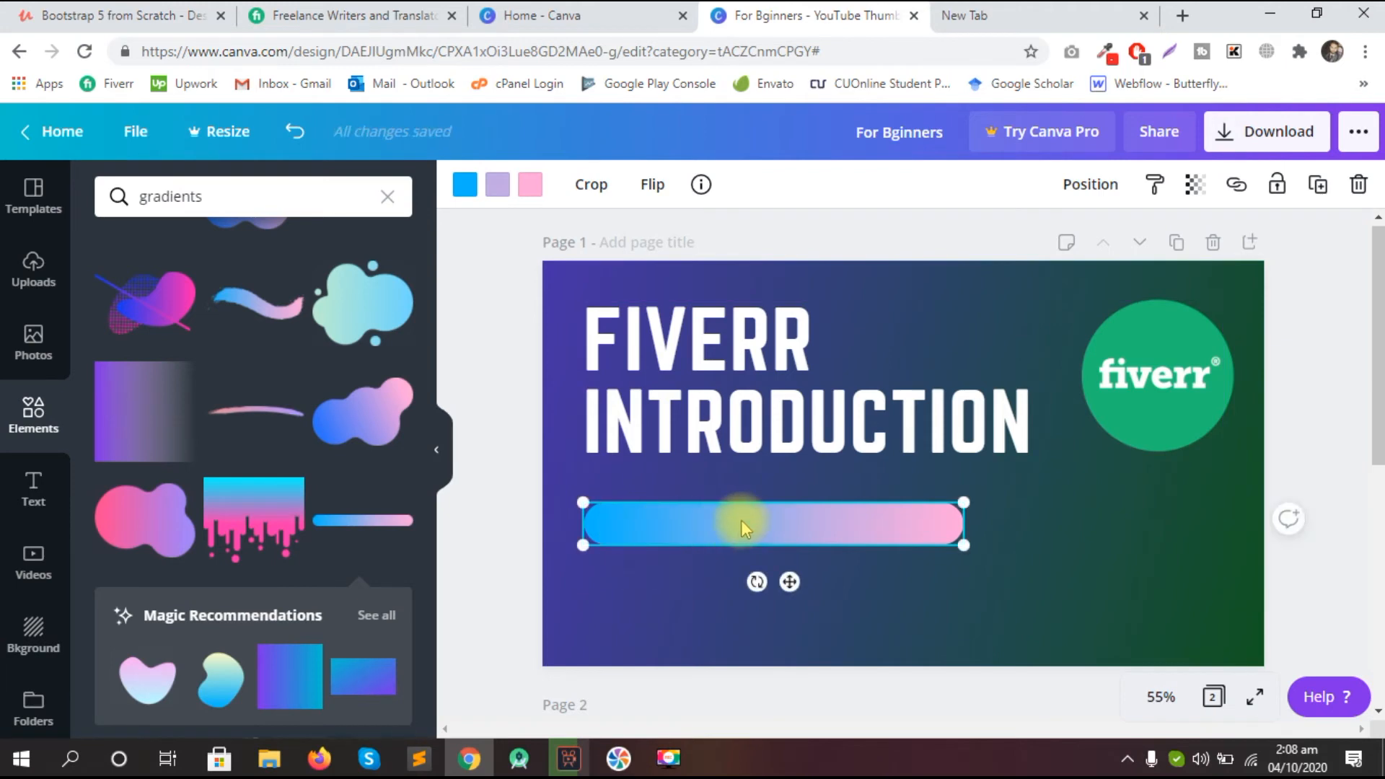
left_click_drag(809, 549, 785, 520)
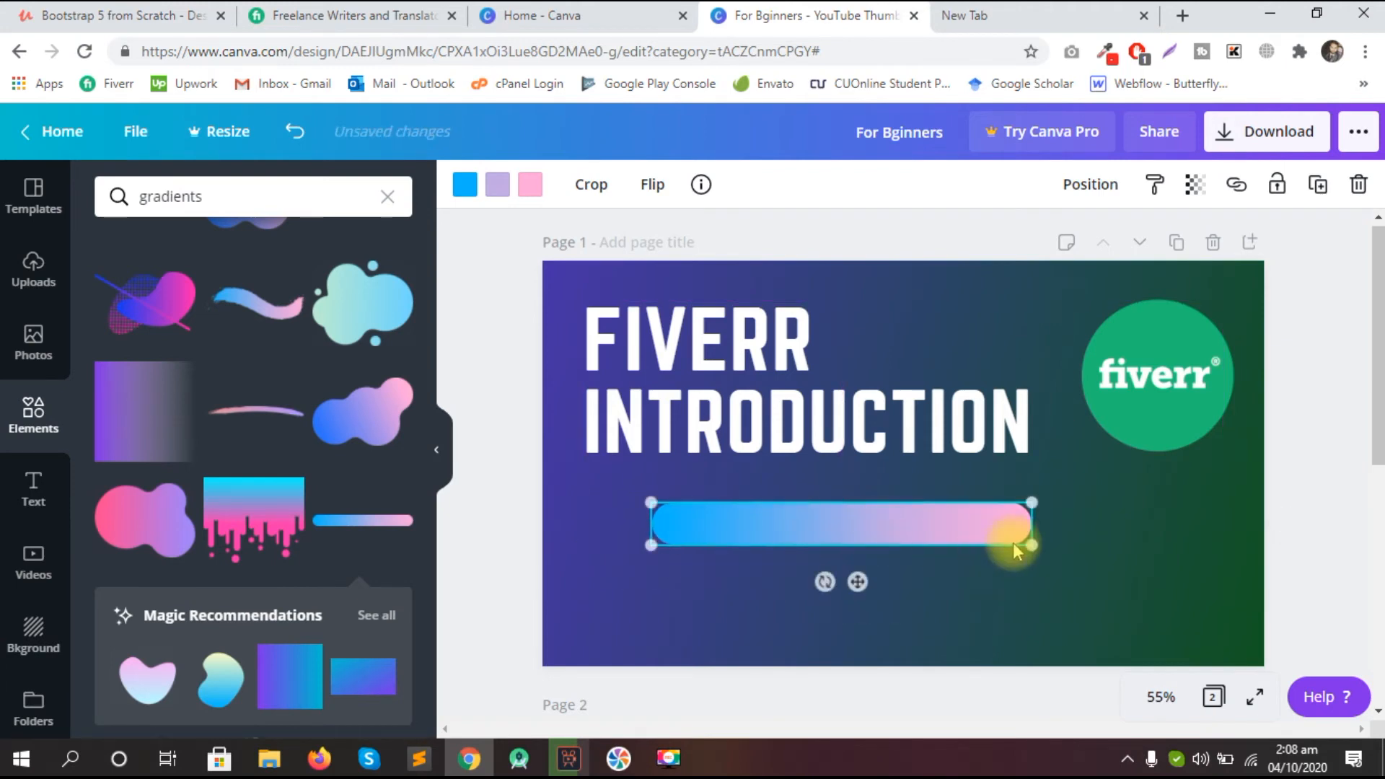
left_click_drag(1032, 542, 1050, 604)
left_click_drag(866, 583, 795, 622)
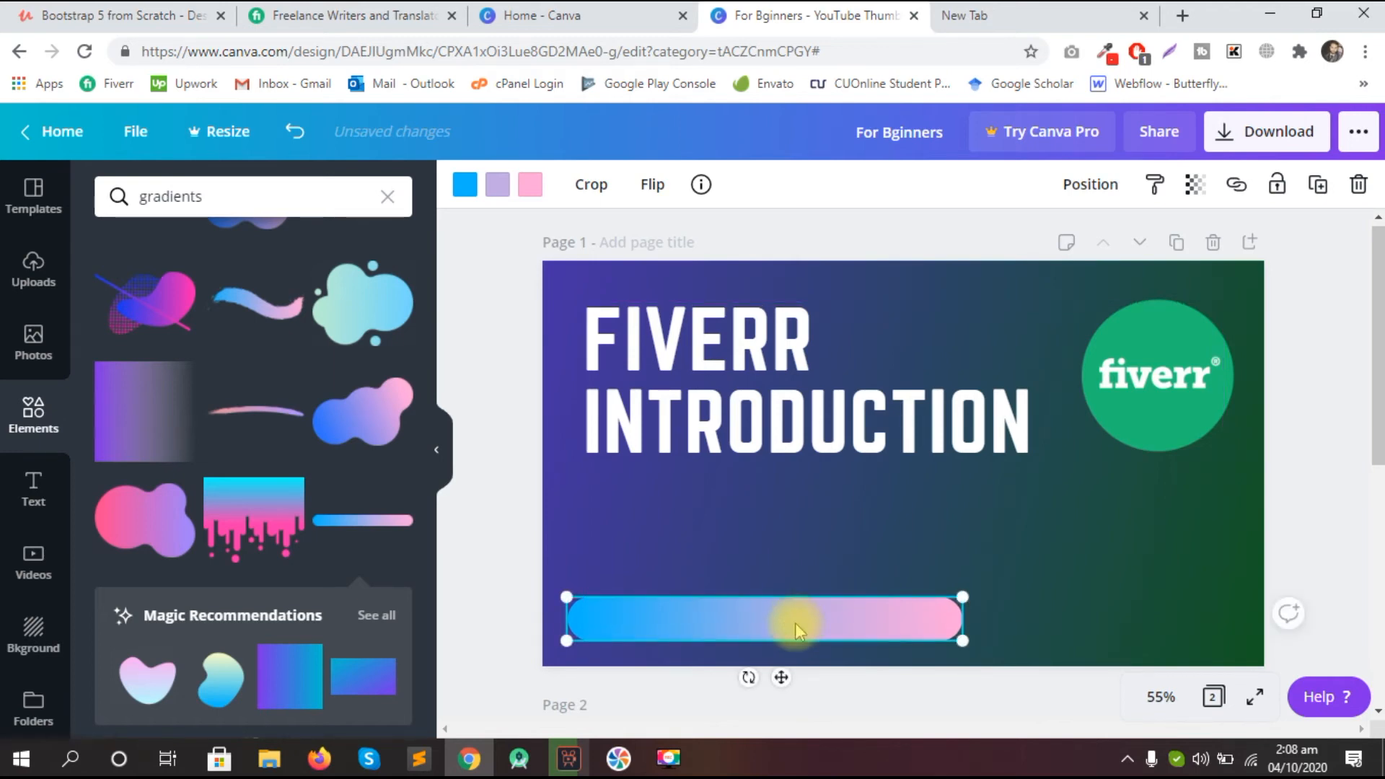
key("Delete")
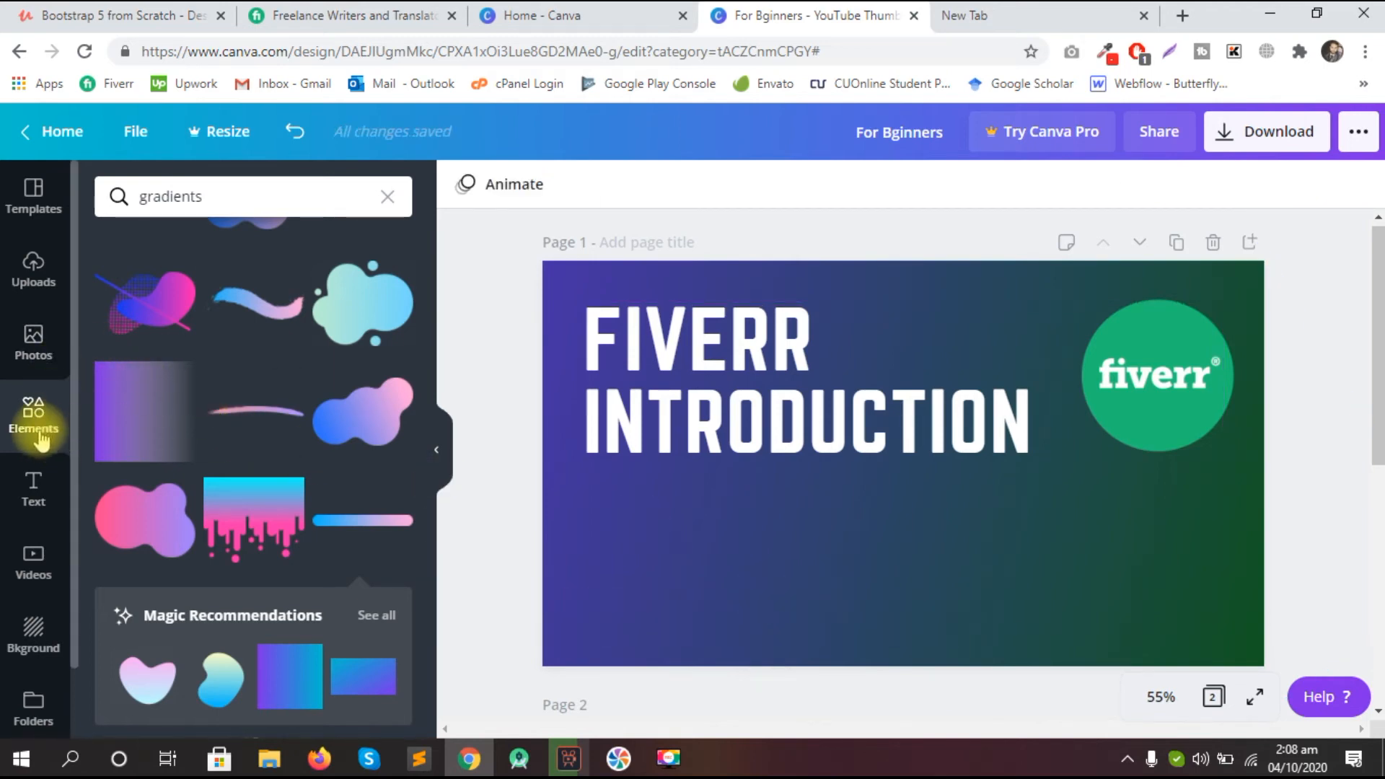
Step: Add the dotted line from the Lines elements to page 1 and place it below the "FIVERR INTRODUCTION" heading
left_click(387, 197)
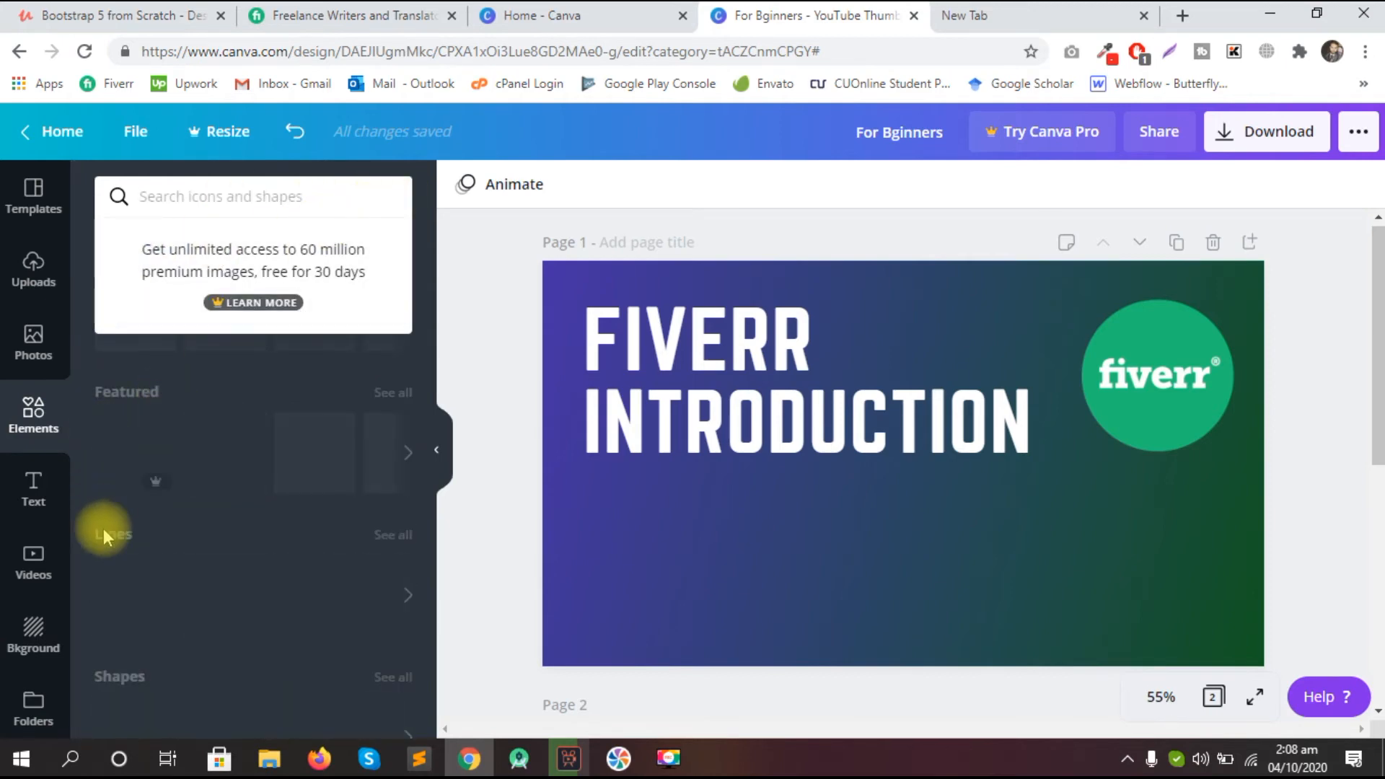
left_click(111, 560)
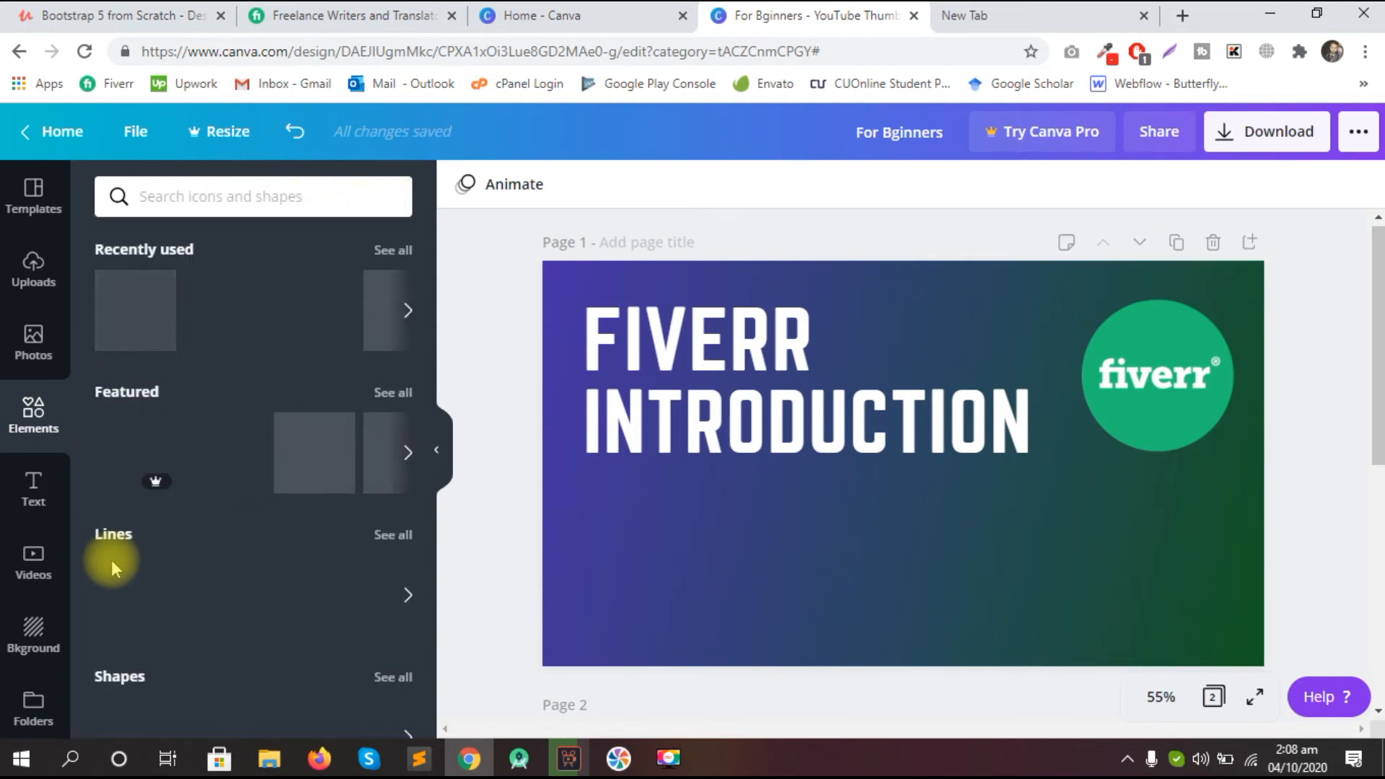
left_click(394, 538)
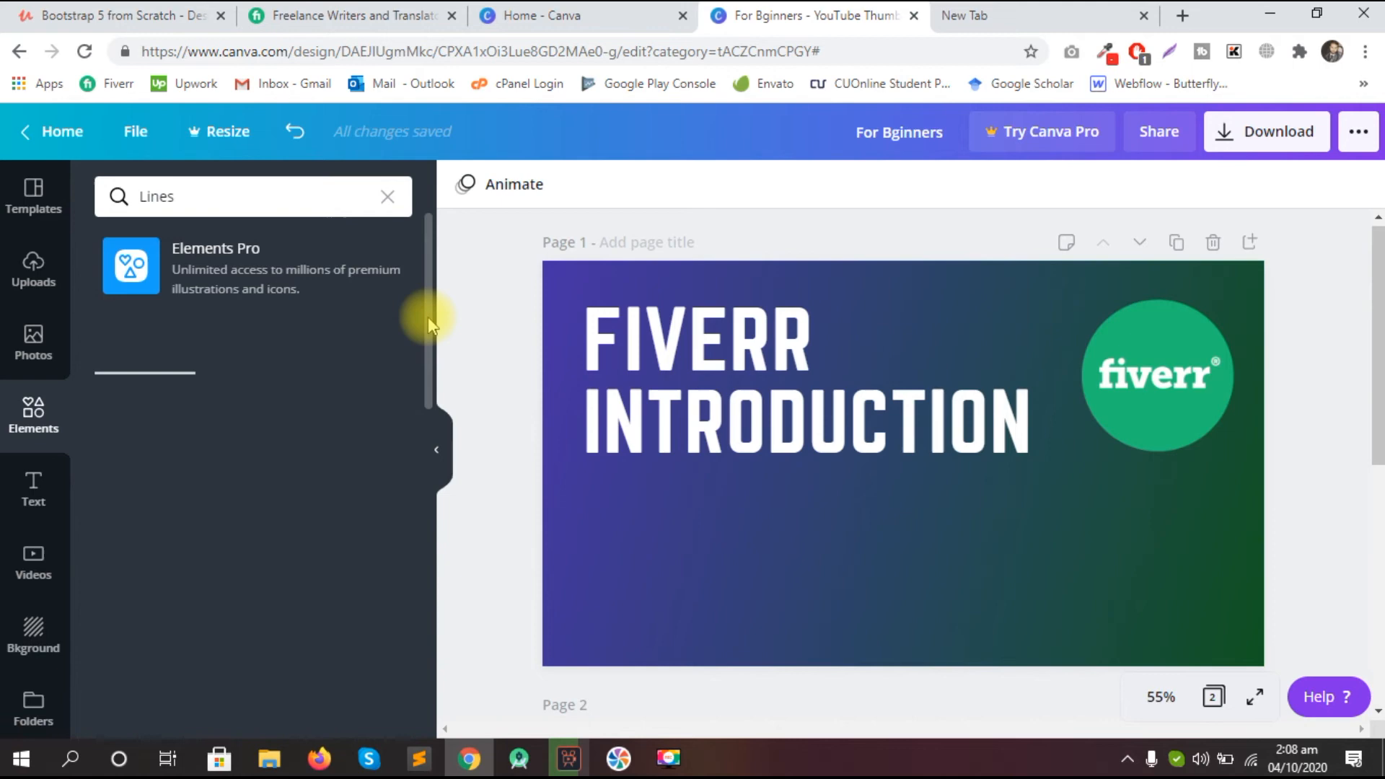
scroll(429, 327, "down", 1)
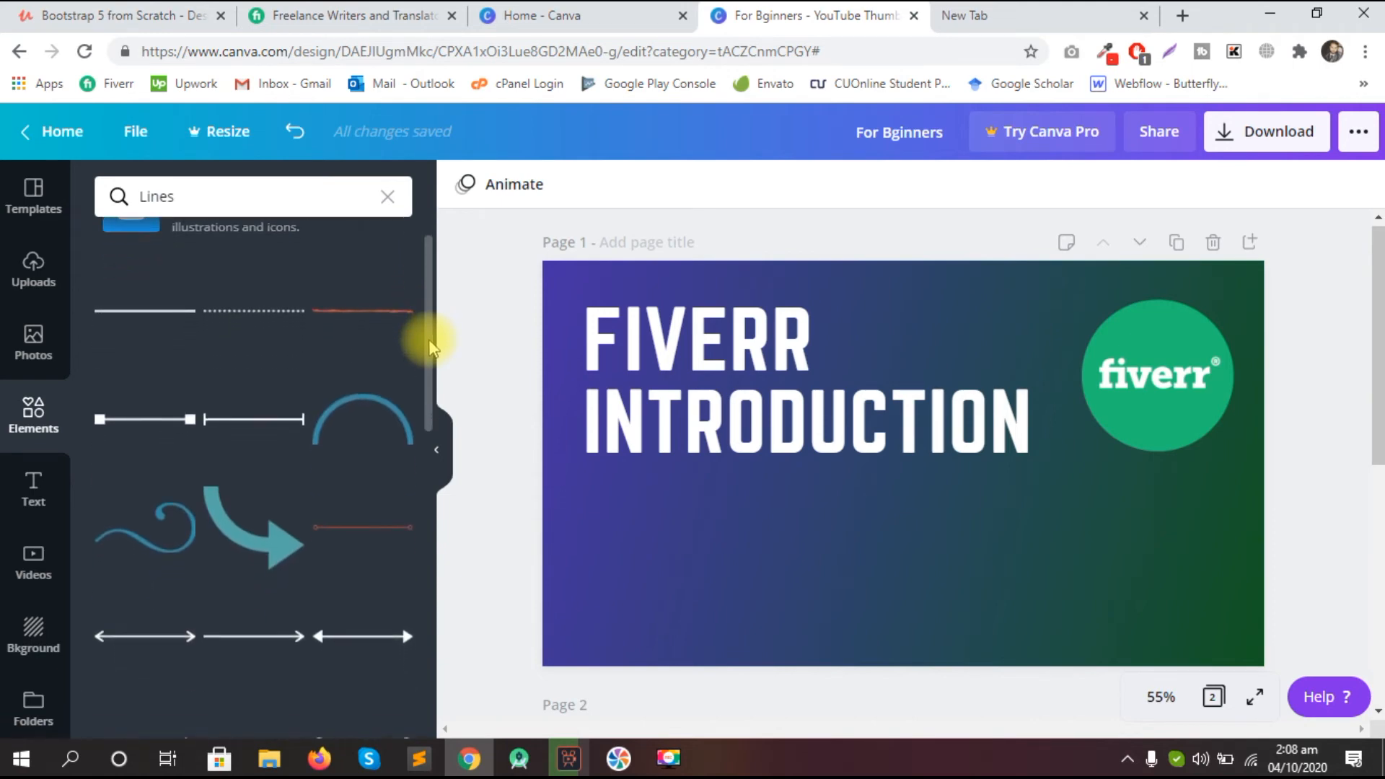
left_click(293, 318)
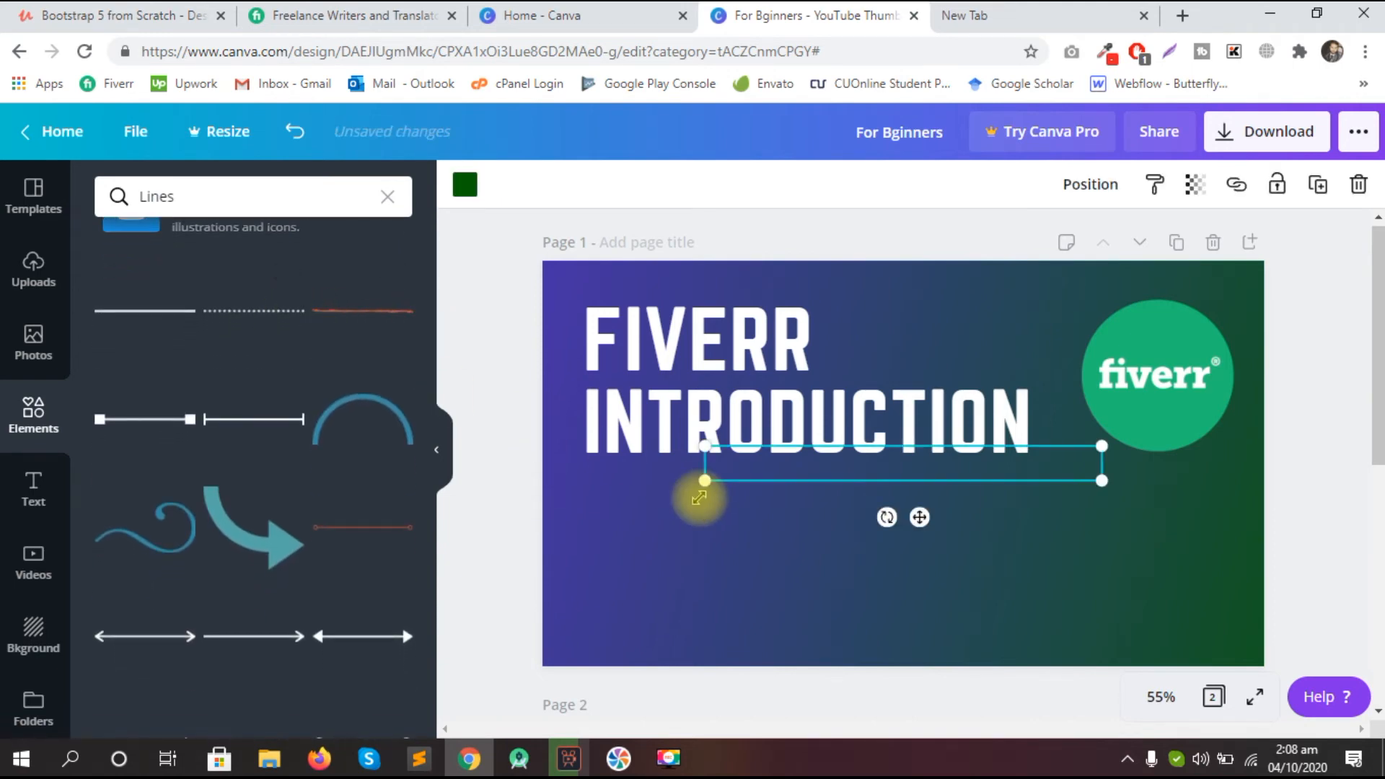
left_click_drag(807, 473, 718, 502)
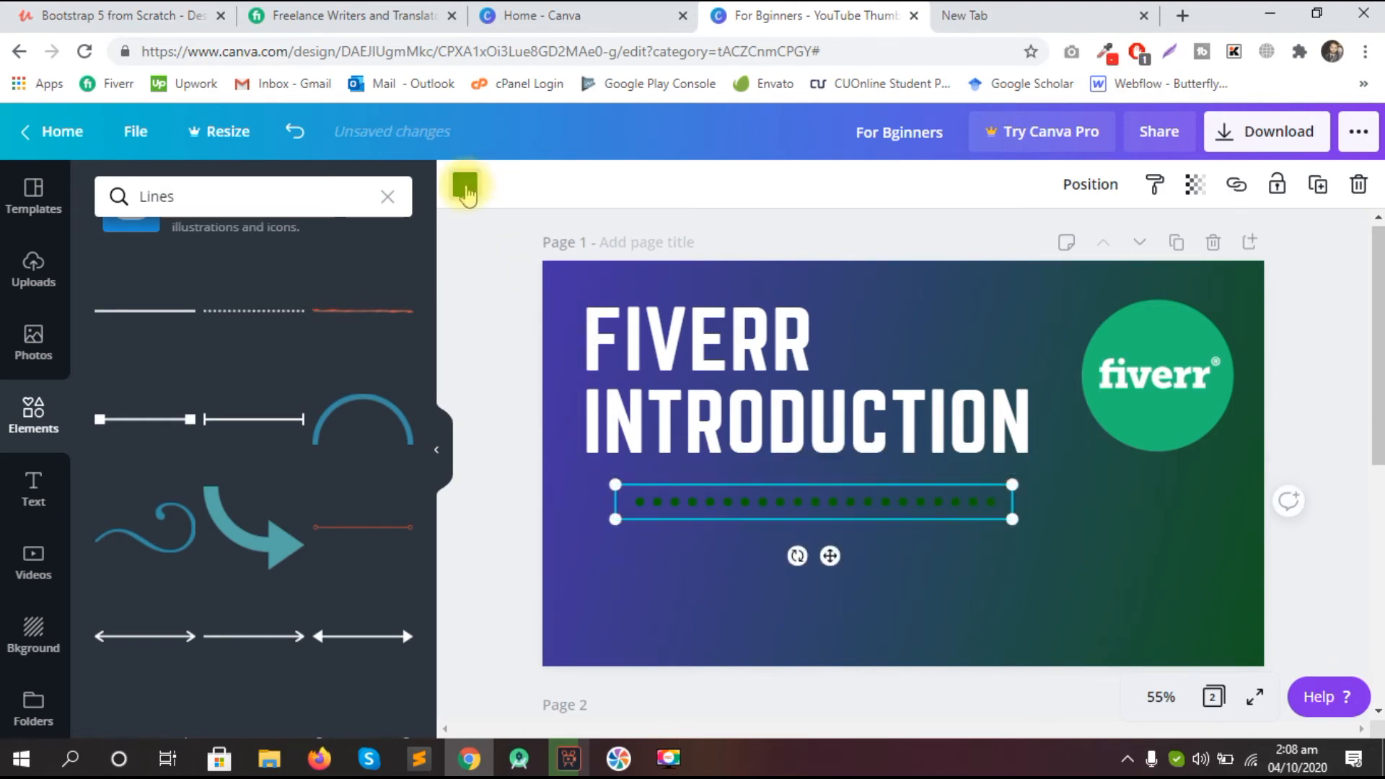
Step: Recolor the dotted line to white, #FFFFFF
left_click(466, 186)
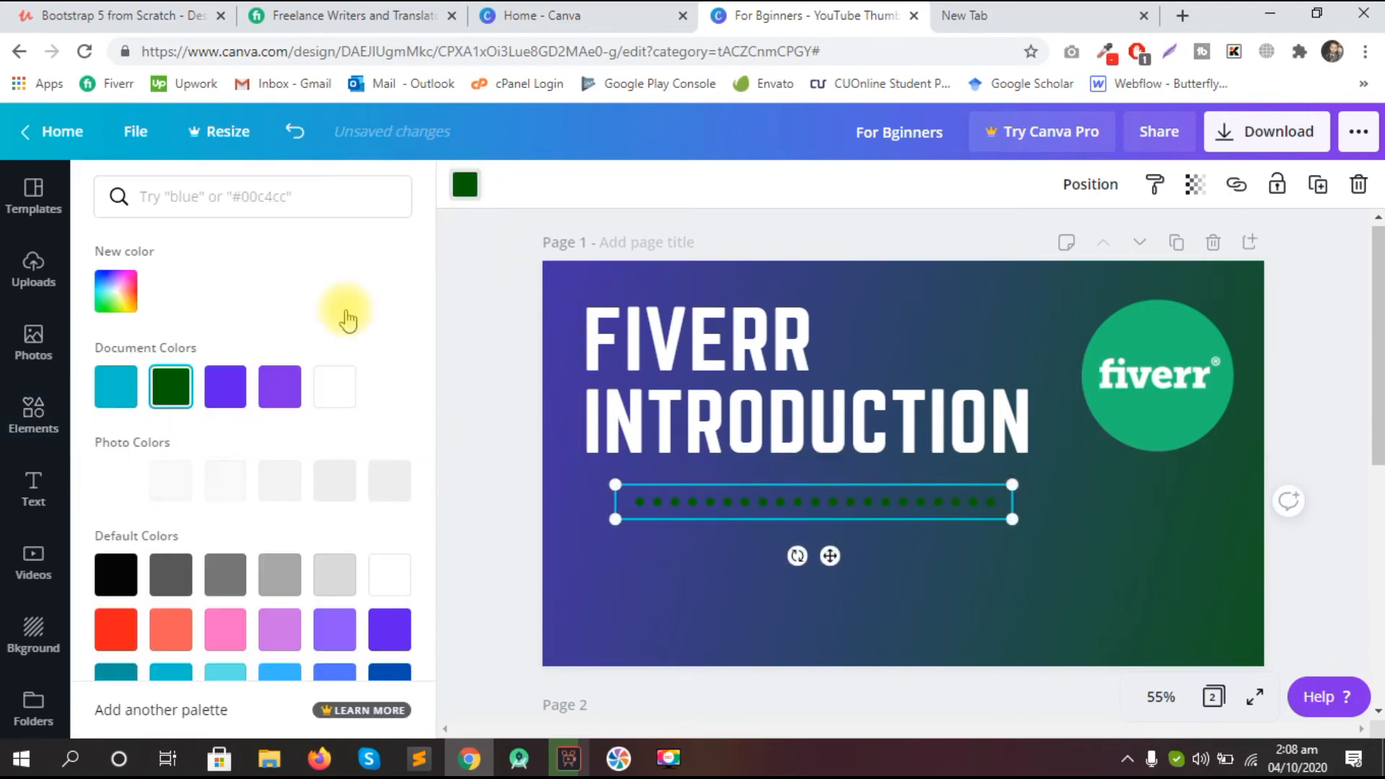
left_click(116, 292)
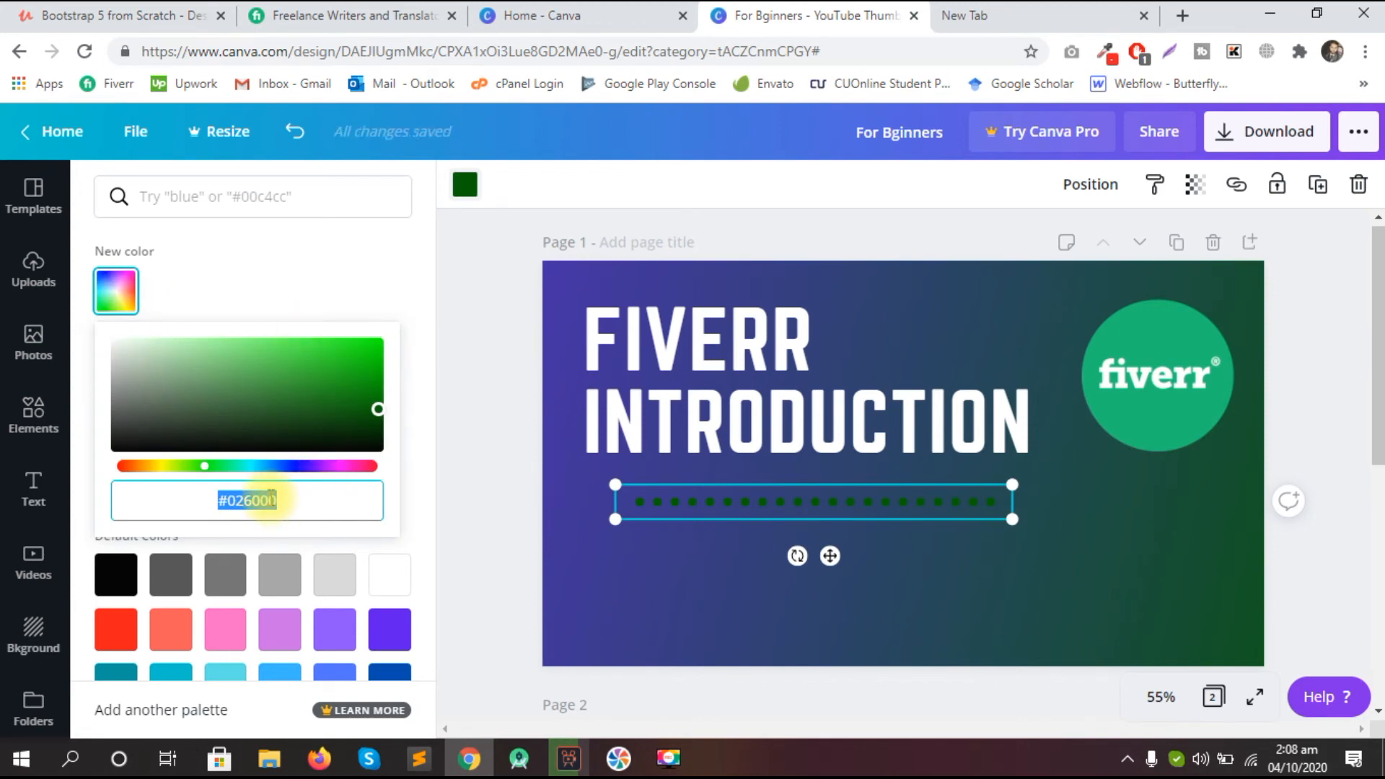
type("#ffffff")
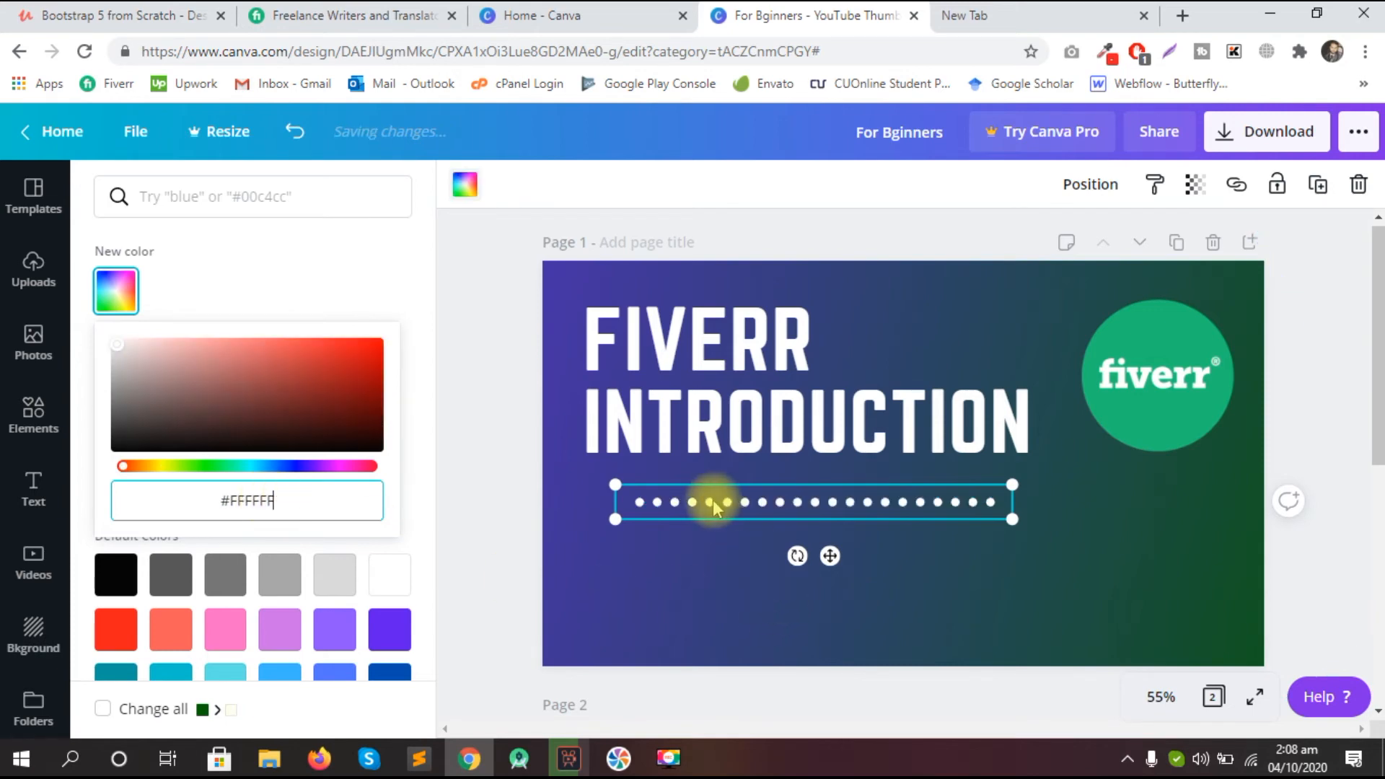
Step: Shrink the dotted line slightly and move it up close beneath the heading, roughly centered under the text
left_click(705, 496)
left_click_drag(1013, 521, 946, 498)
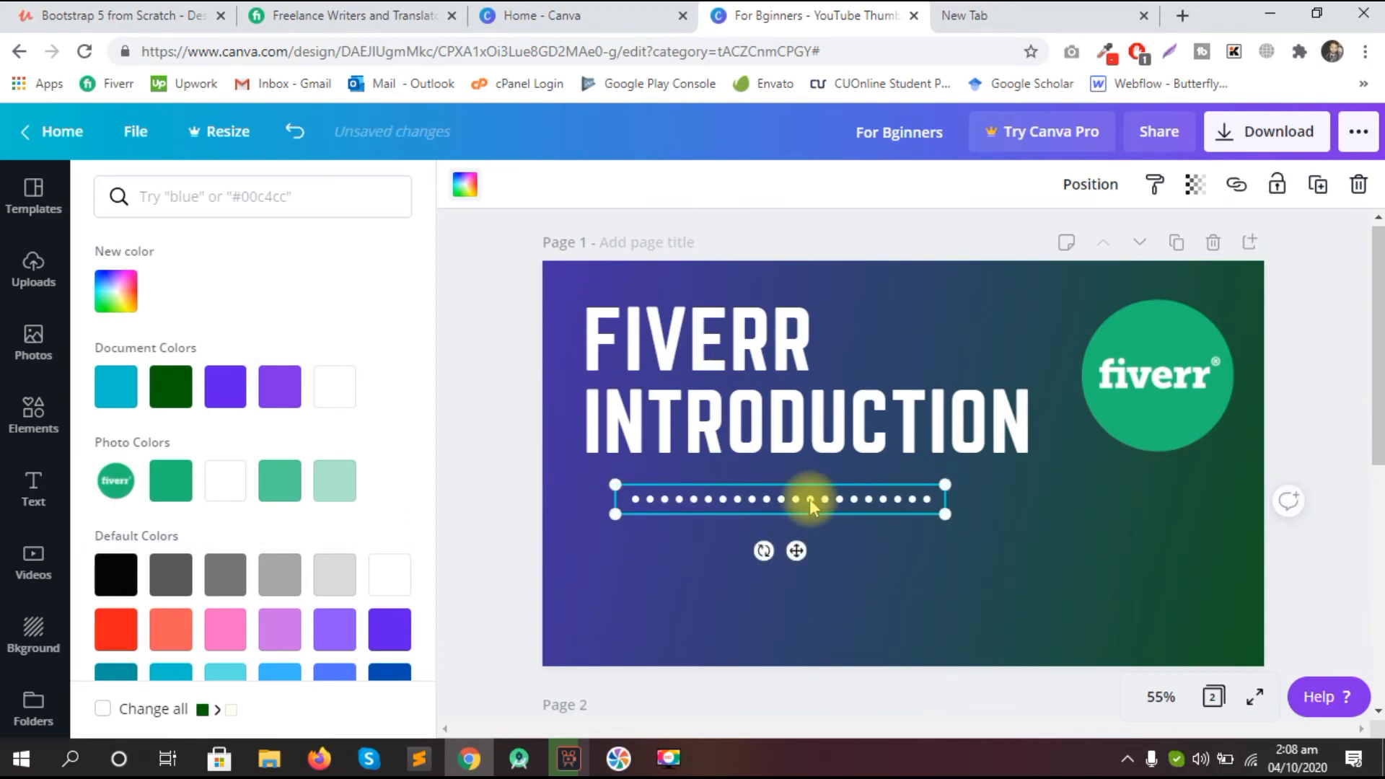
left_click_drag(811, 503, 842, 489)
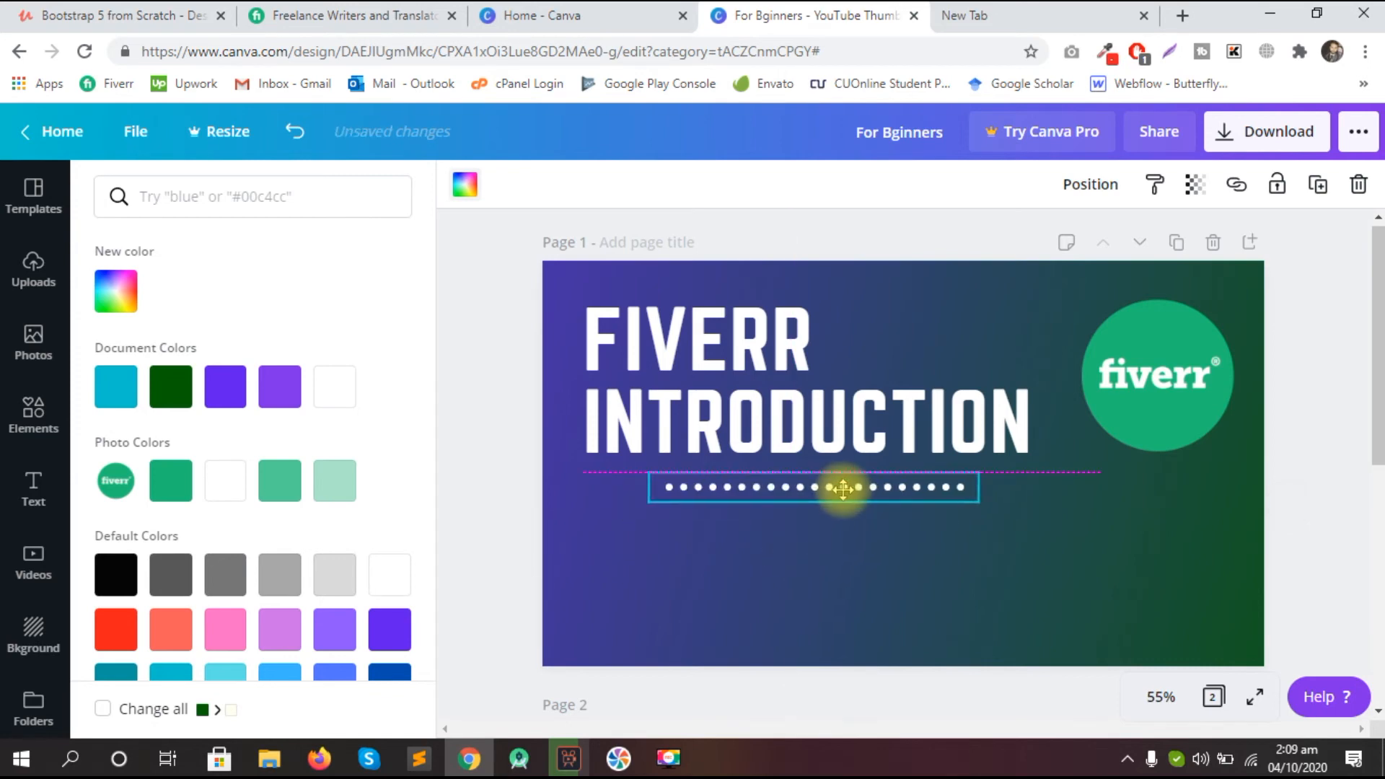
left_click_drag(841, 489, 842, 489)
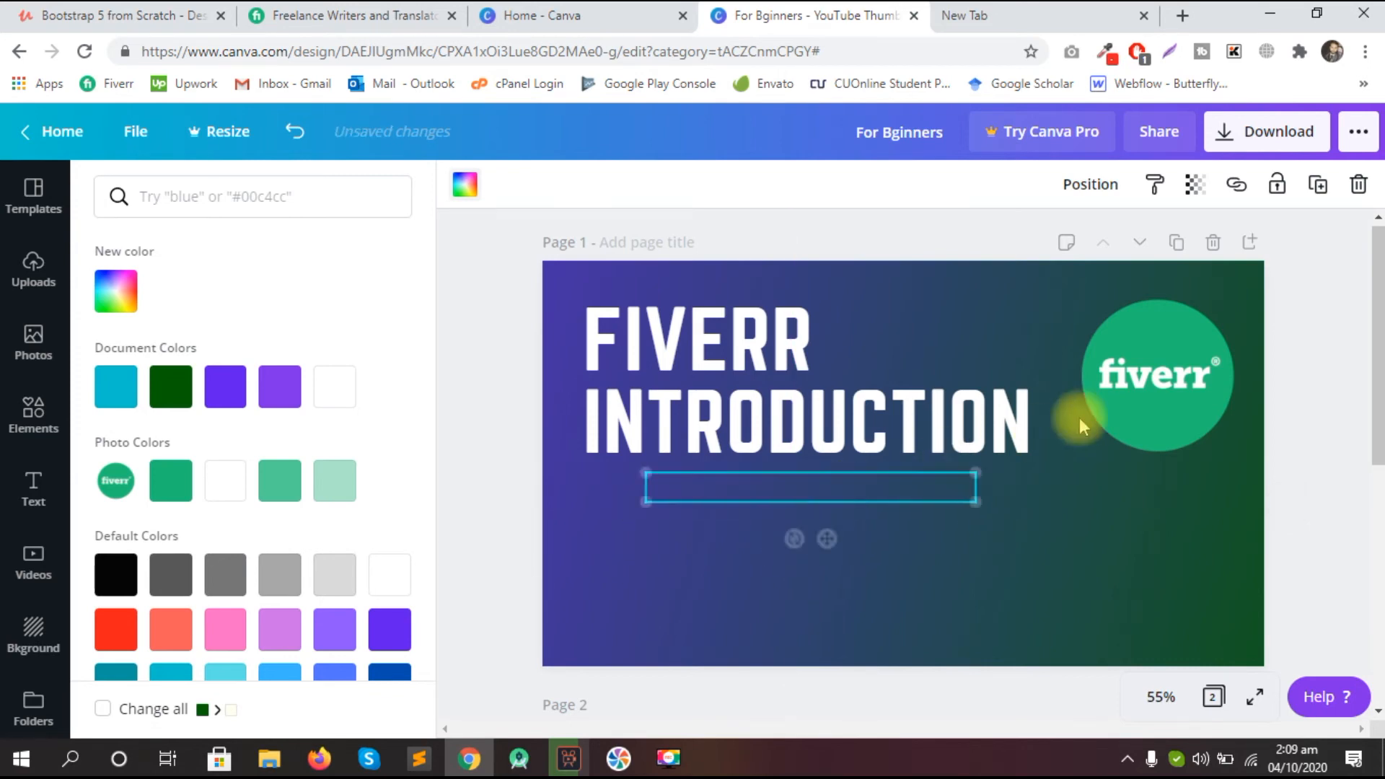
Step: Examine the image effects offered for the fiverr logo and browse the video and template libraries
left_click(1154, 402)
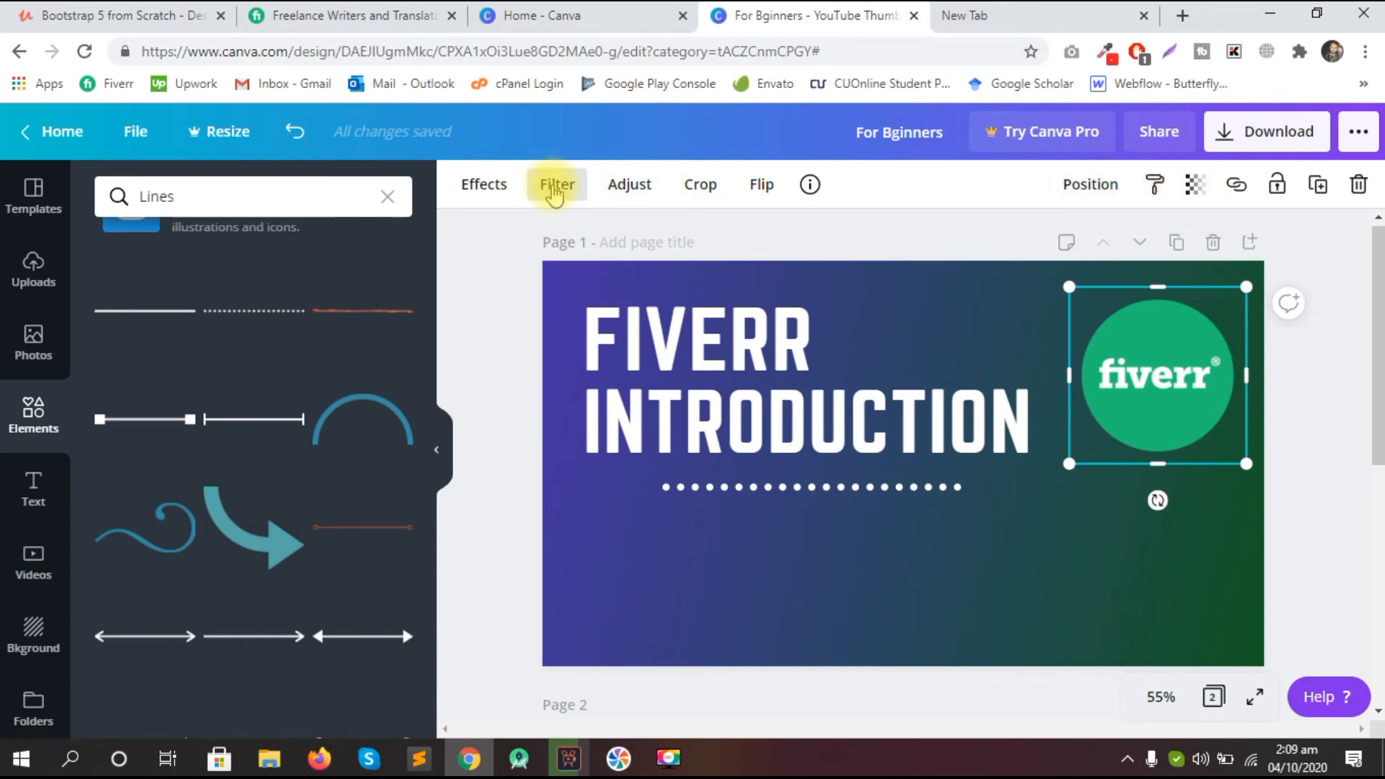
left_click(484, 190)
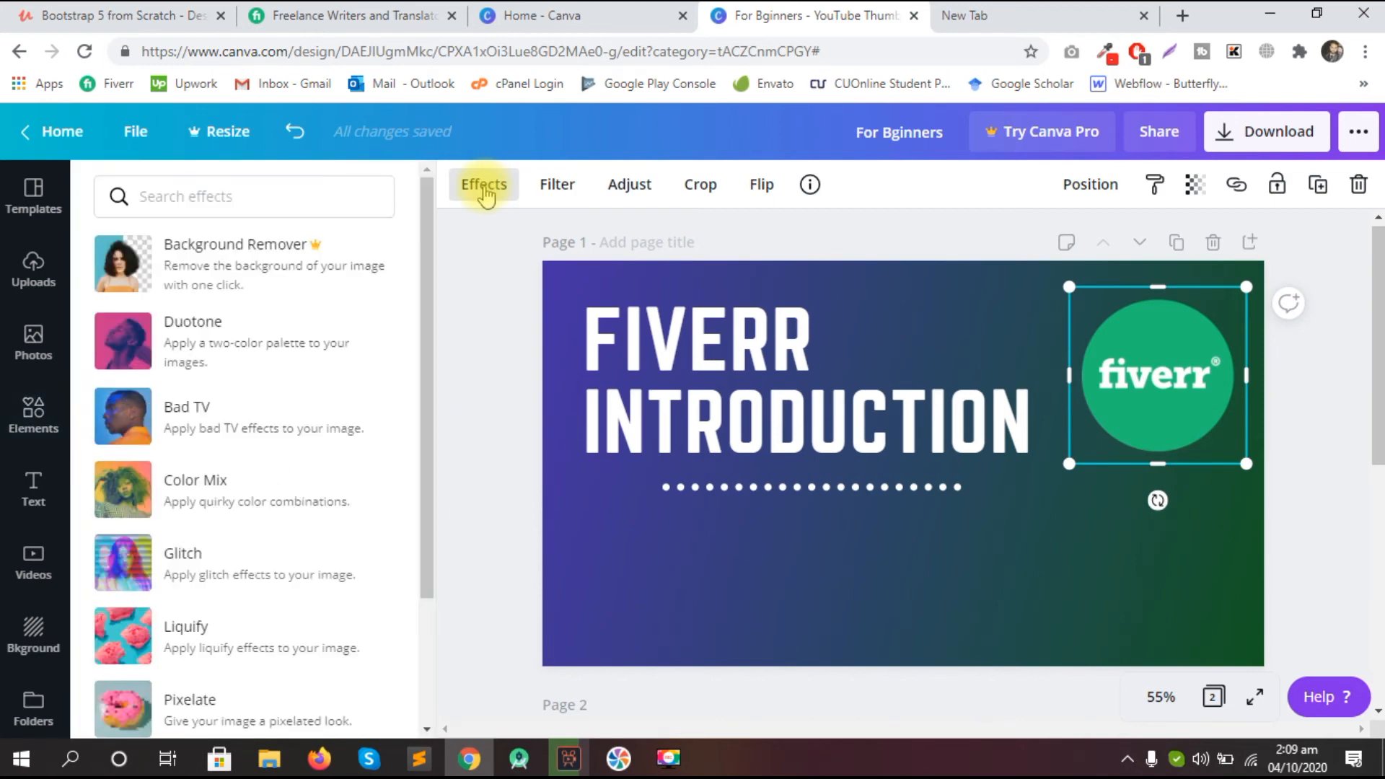
scroll(433, 361, "down", 3)
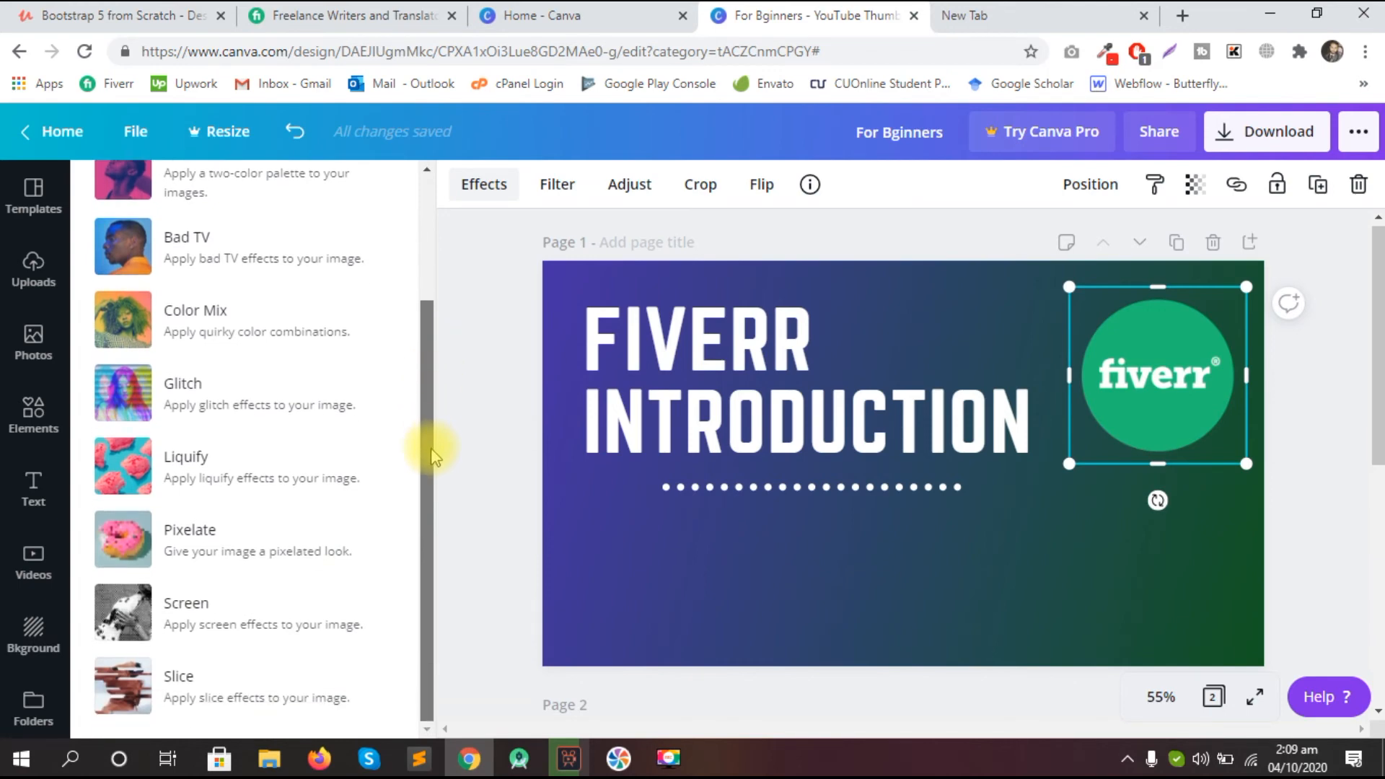
scroll(433, 455, "up", 3)
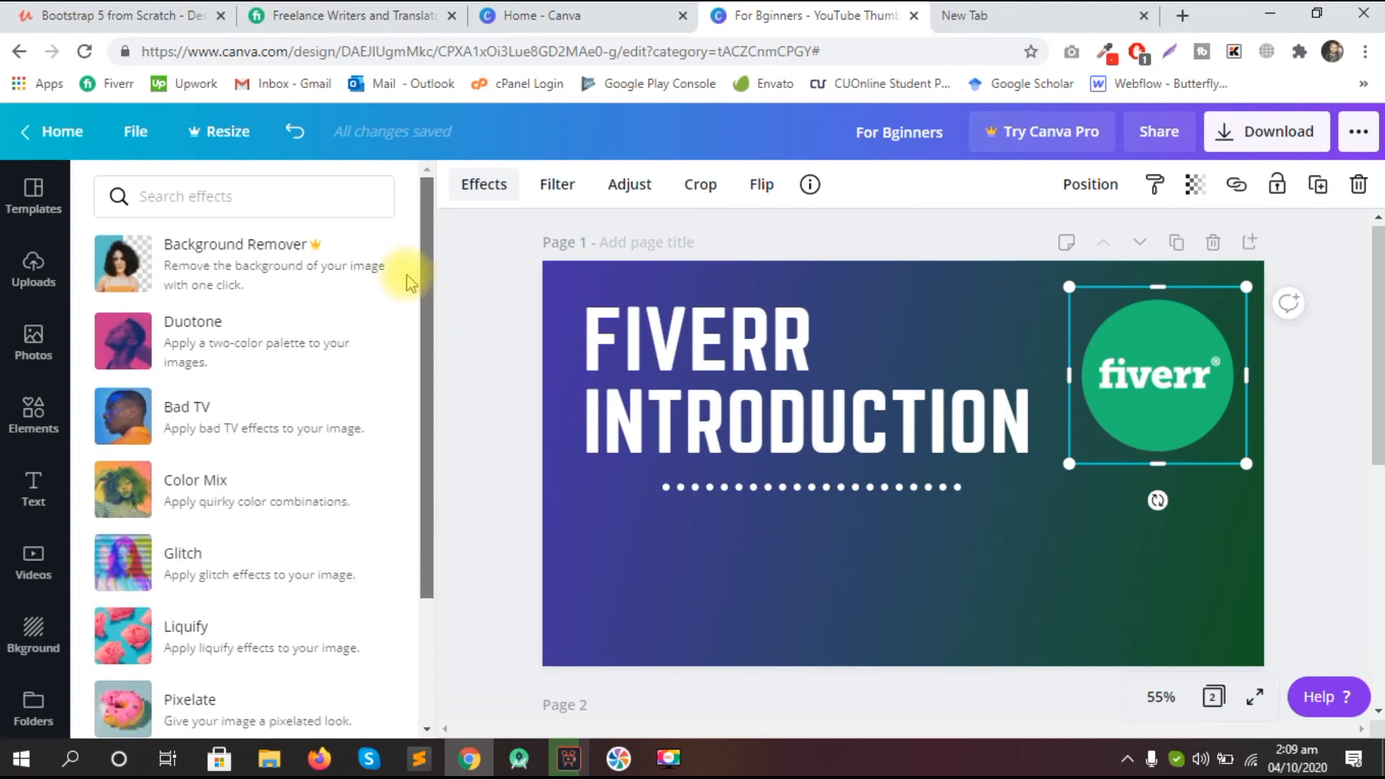
scroll(407, 375, "down", 3)
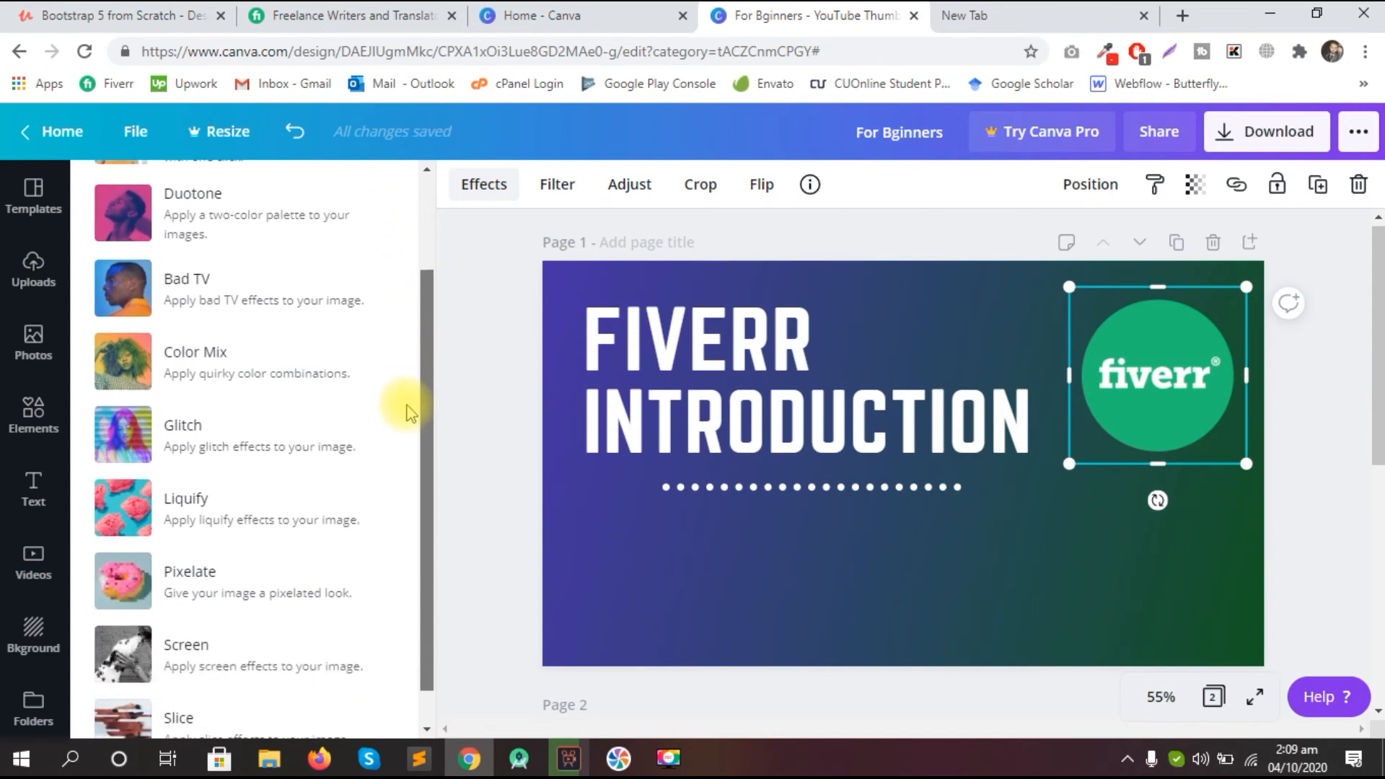
scroll(404, 361, "up", 3)
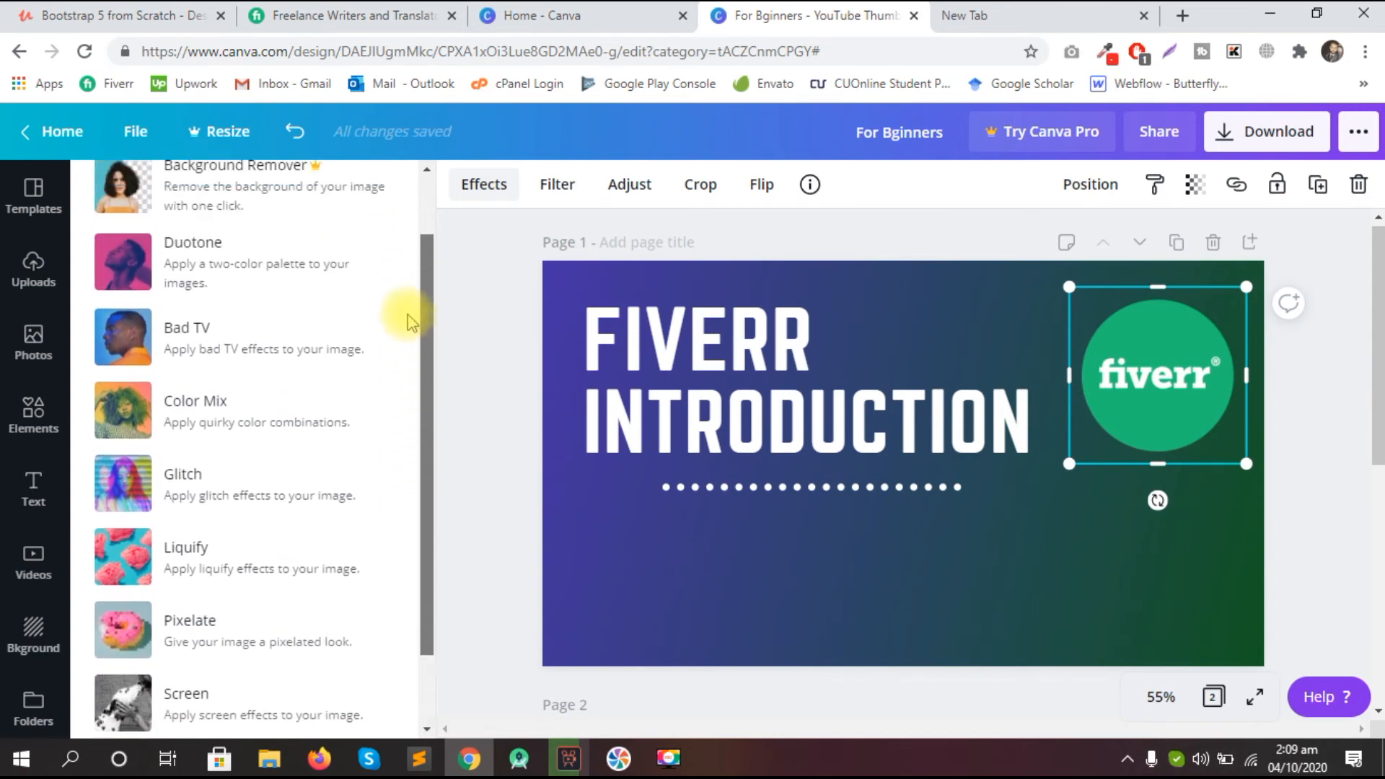
left_click(856, 538)
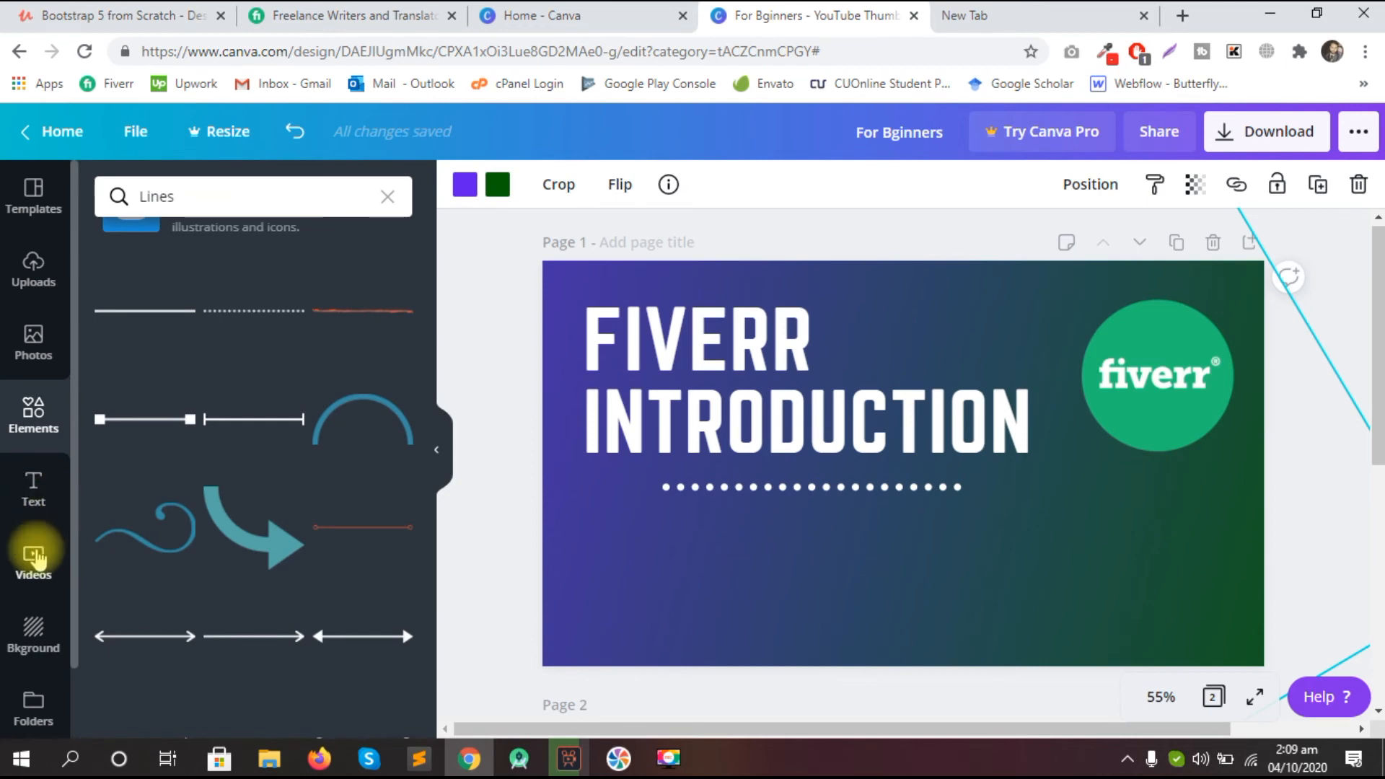
left_click(33, 557)
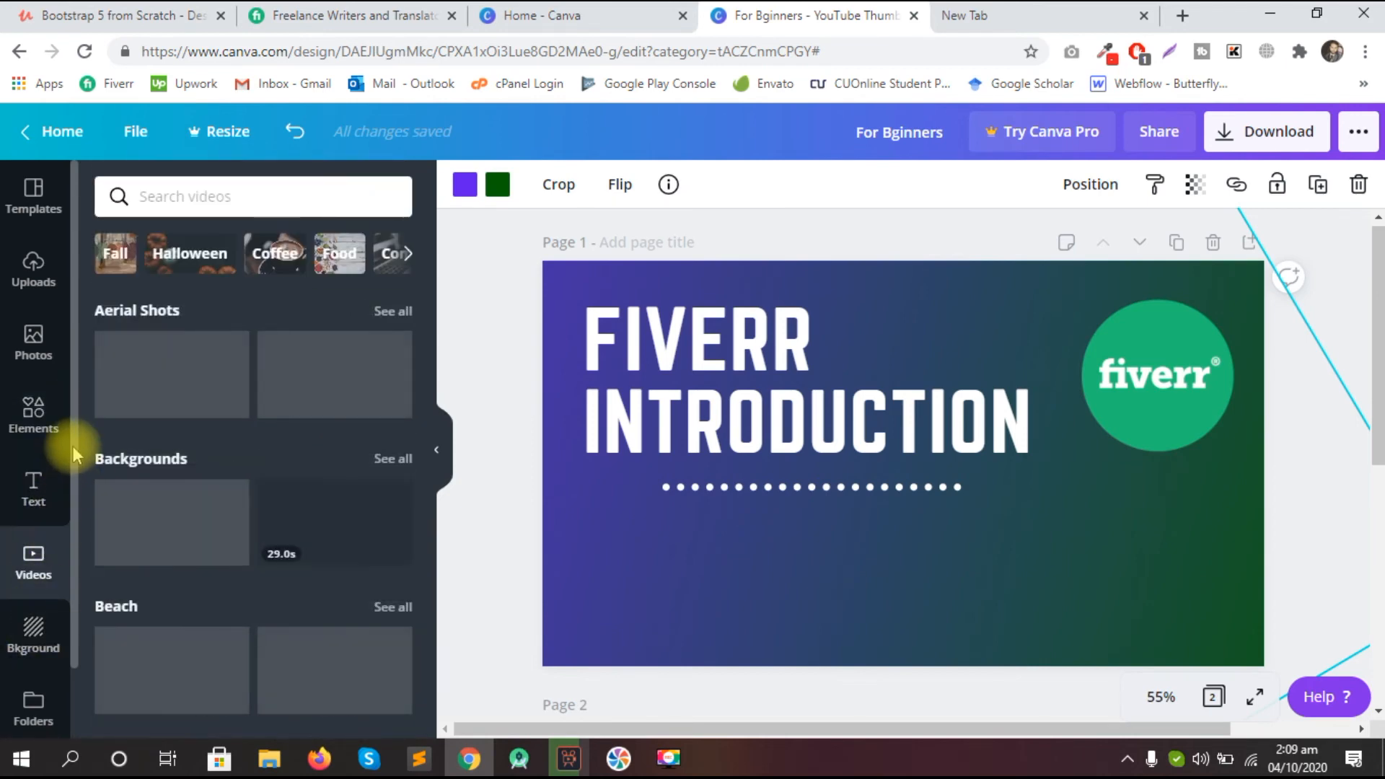
left_click_drag(72, 457, 71, 564)
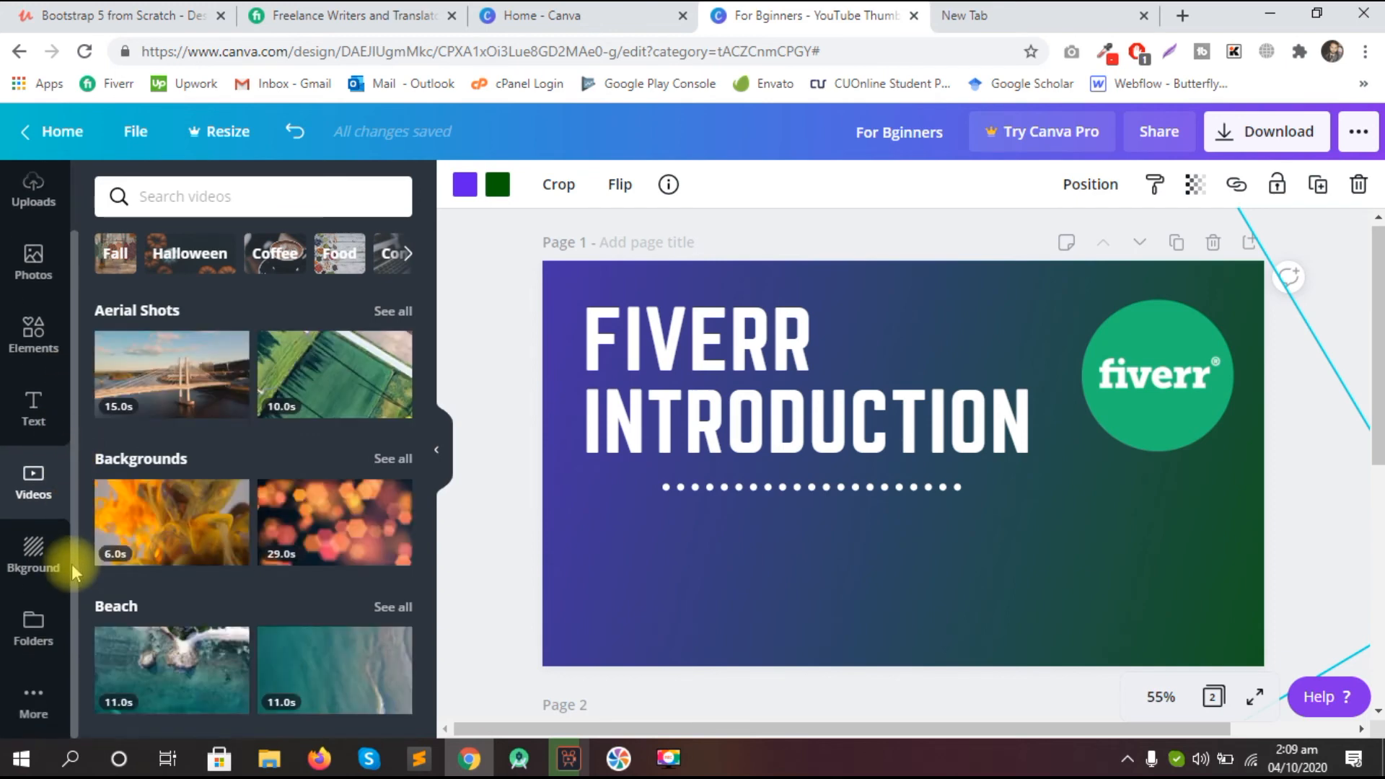
scroll(66, 506, "up", 2)
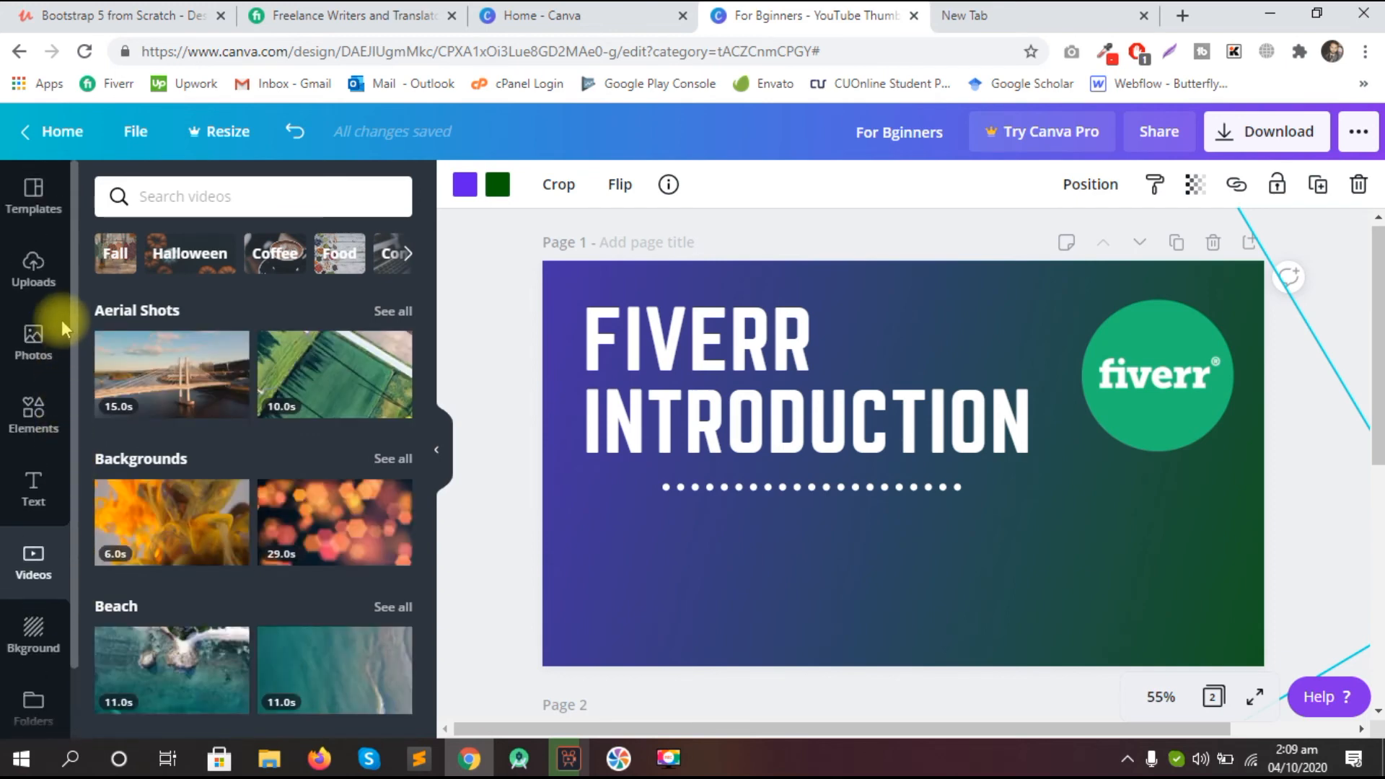
left_click(47, 209)
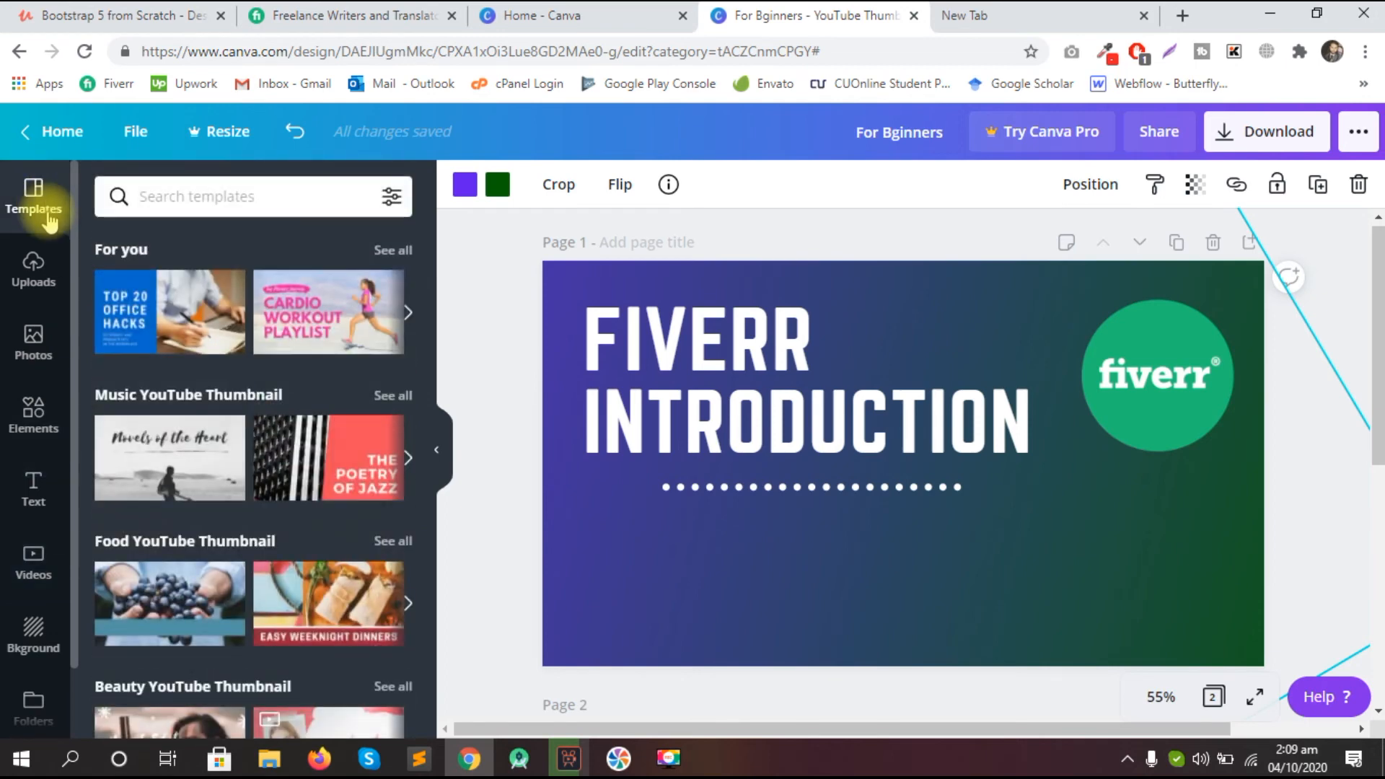
Step: Add a default heading and a subheading reading "Start Your Career as Freelancer" to page 1
left_click(36, 490)
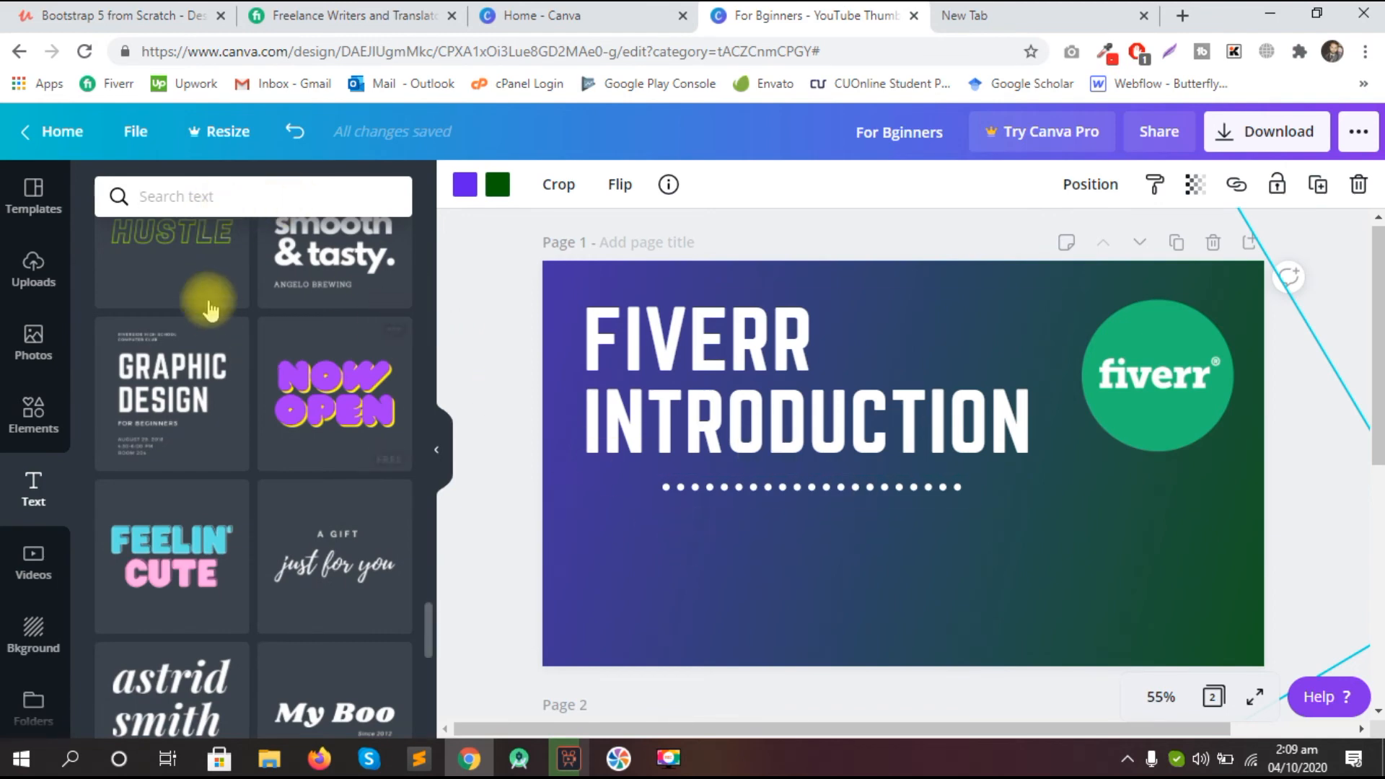
left_click_drag(431, 624, 426, 189)
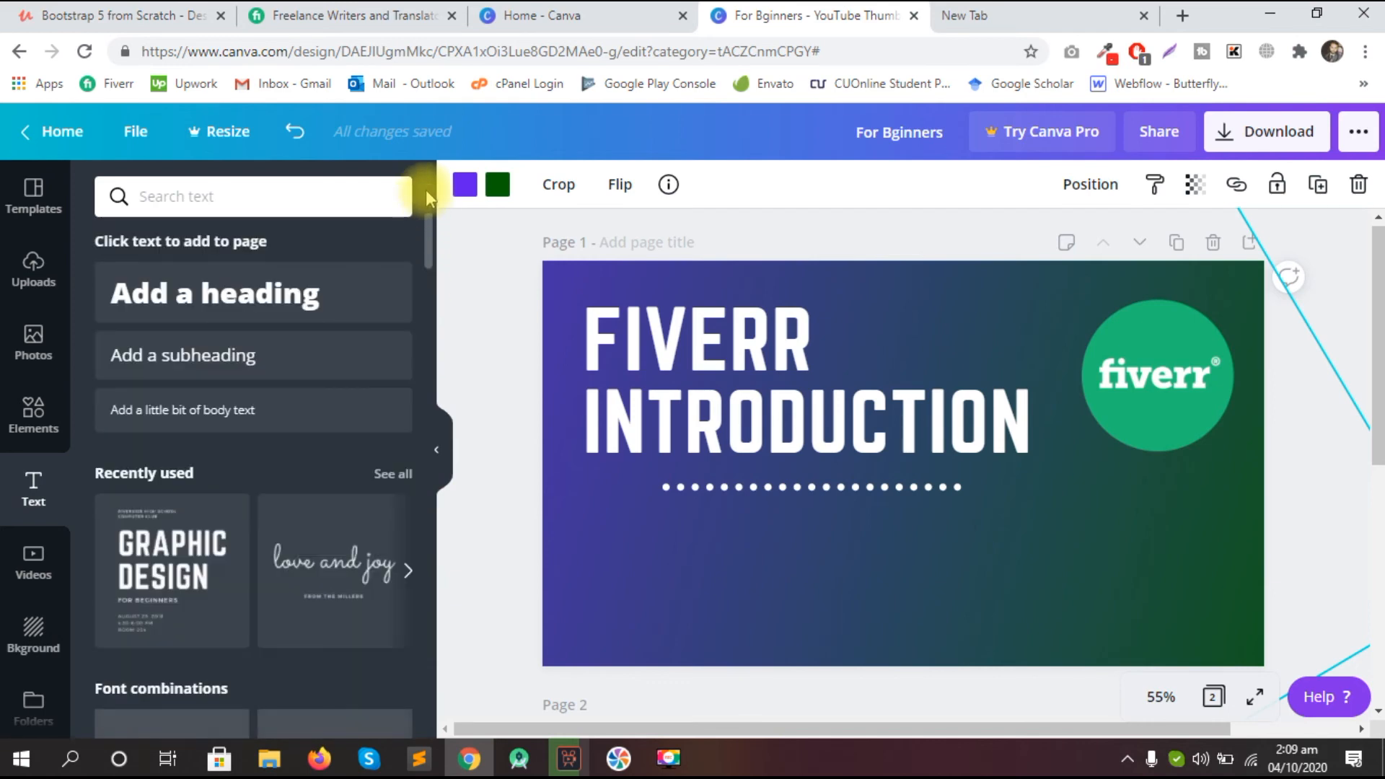
left_click(227, 297)
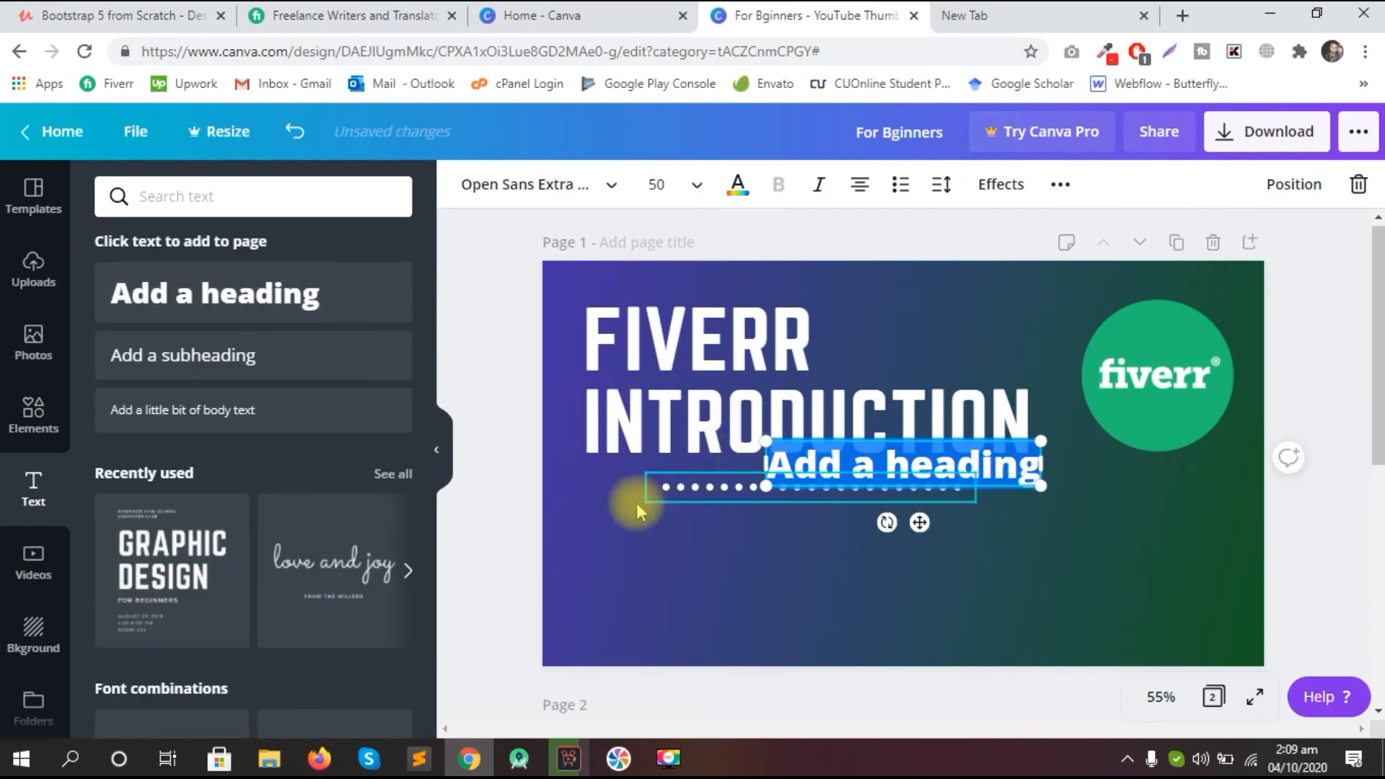
left_click(288, 374)
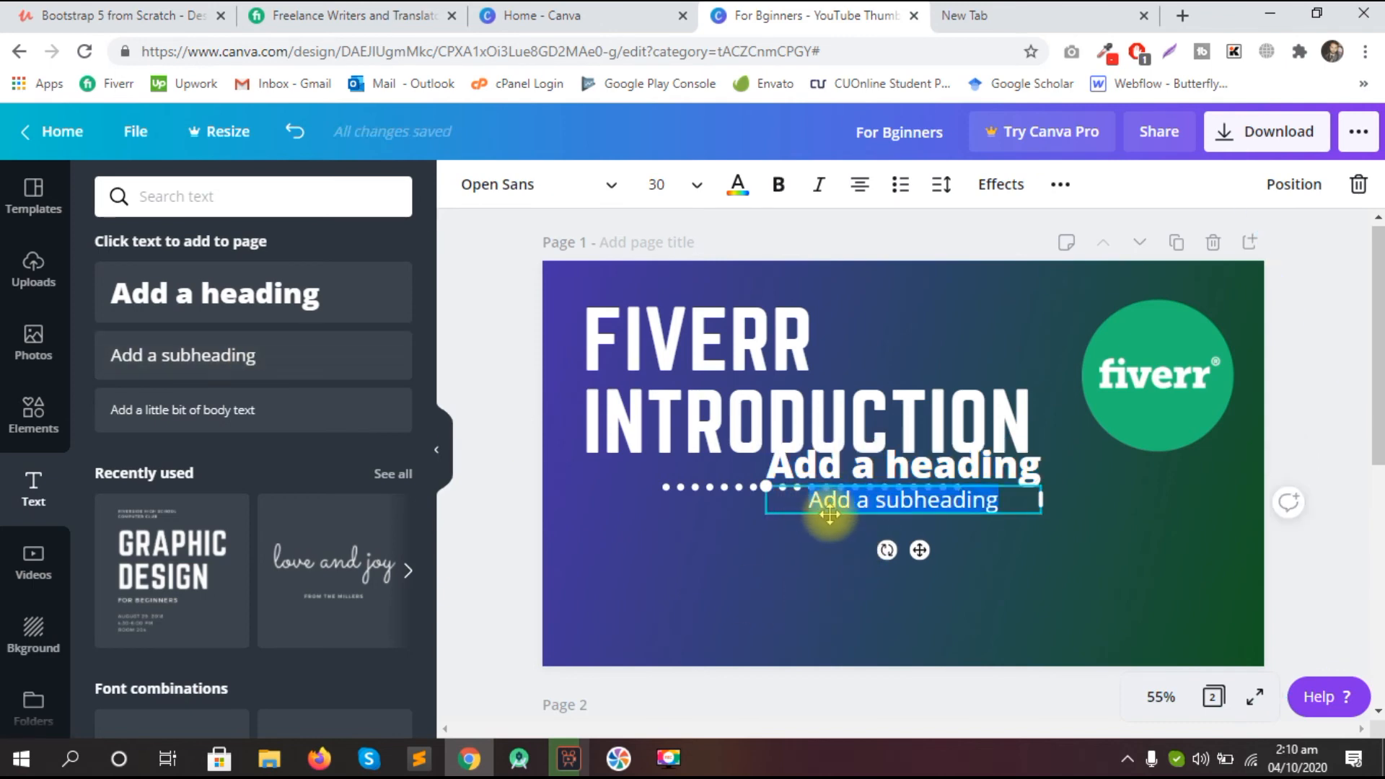
type("Start Your Car")
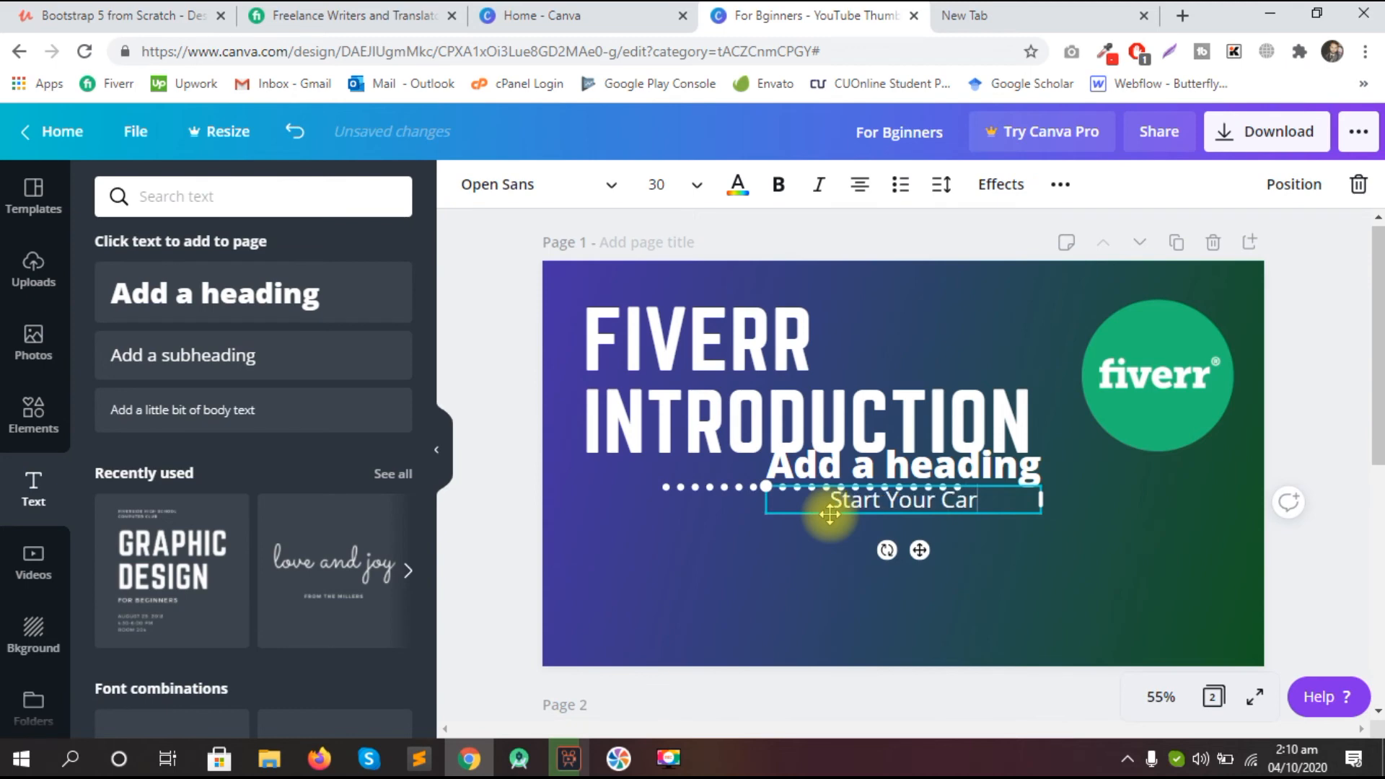
type("Freelancer")
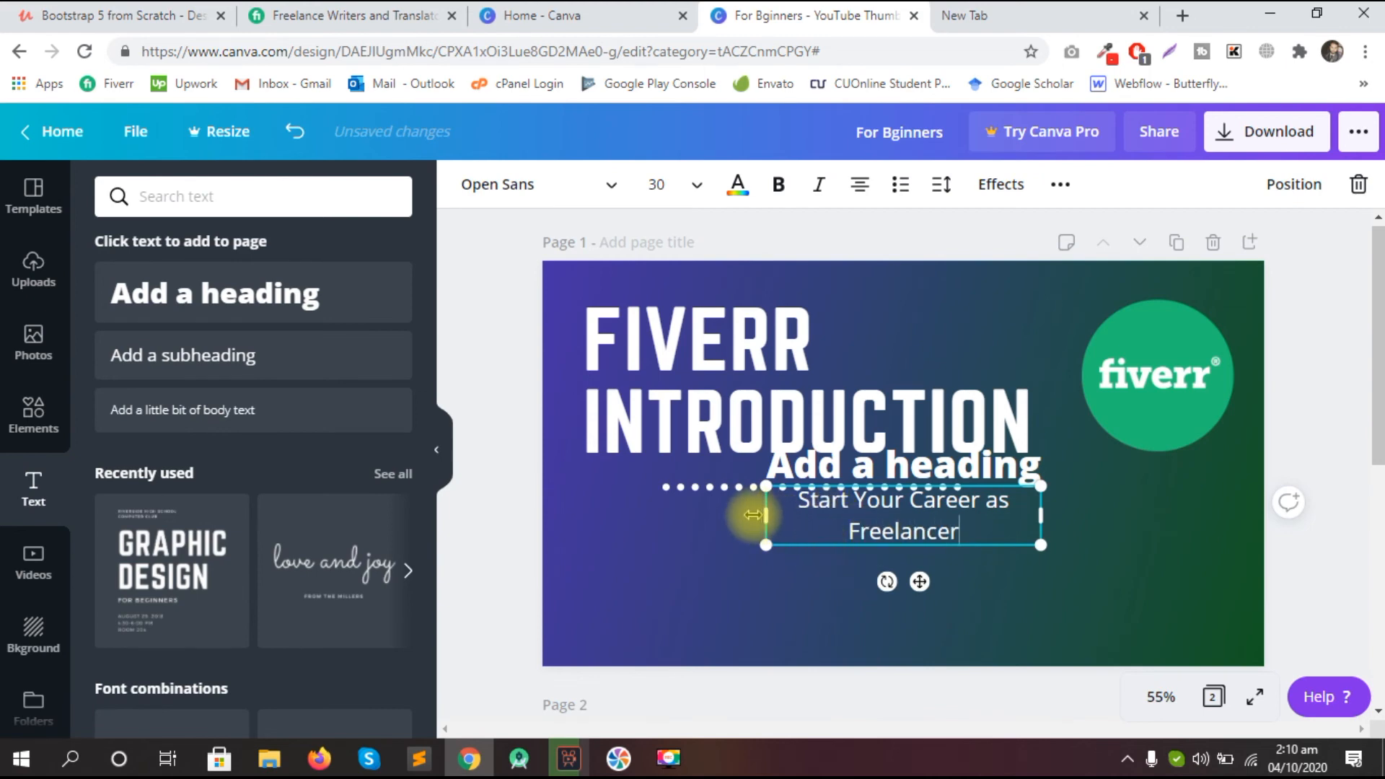
Step: Widen the subheading to fit one line, move it below the dotted line, and delete the "Add a heading" placeholder
left_click_drag(762, 516, 670, 584)
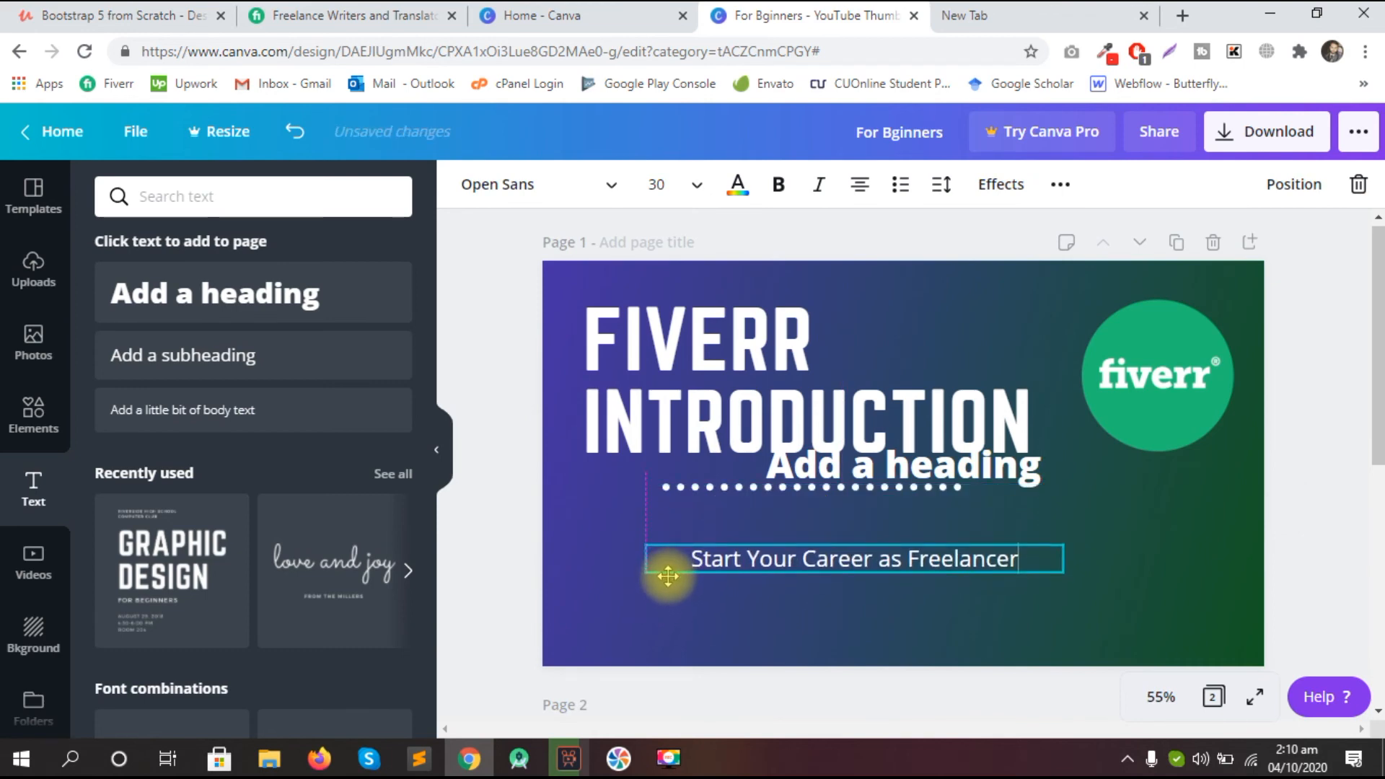
left_click(842, 461)
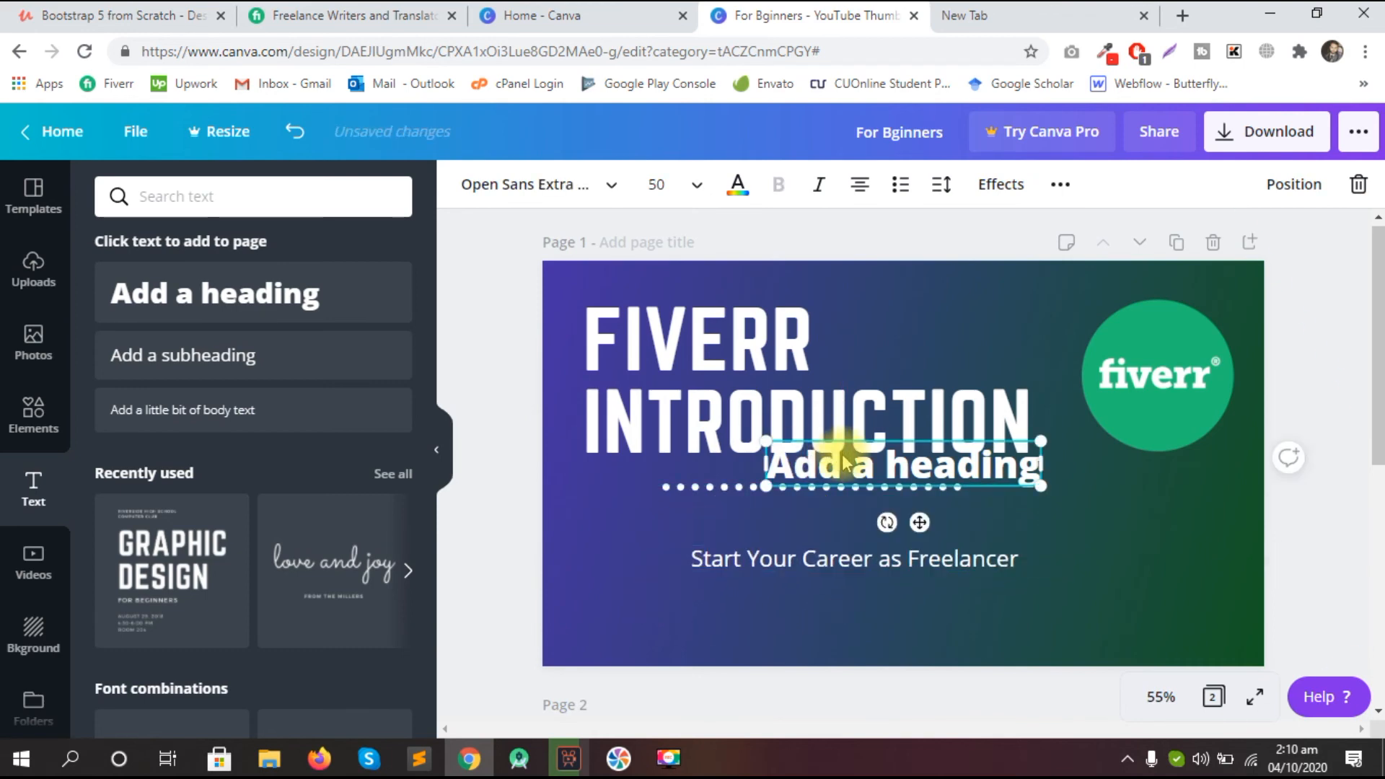
key("Delete")
Step: Make the "Start Your Career as Freelancer" text bold and set its font size to 56
left_click(789, 557)
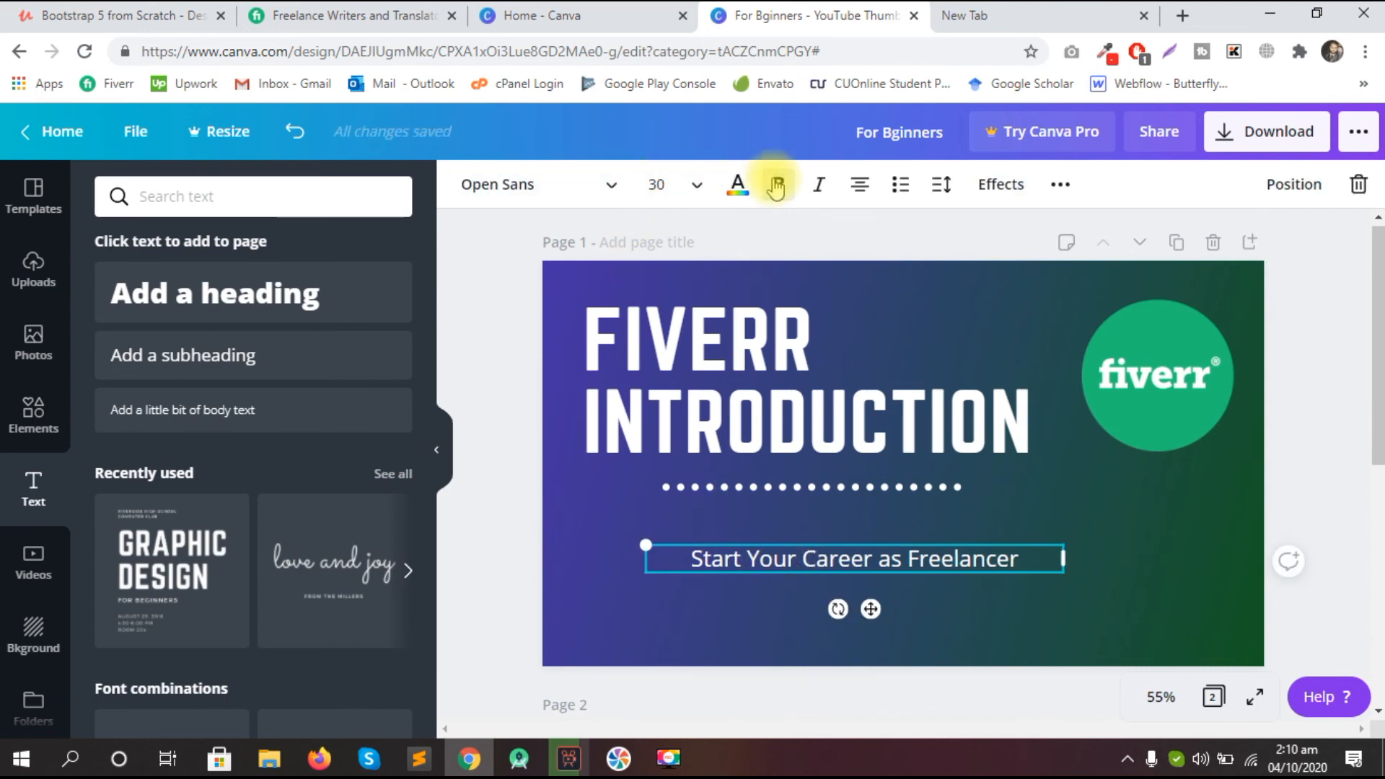
left_click(776, 186)
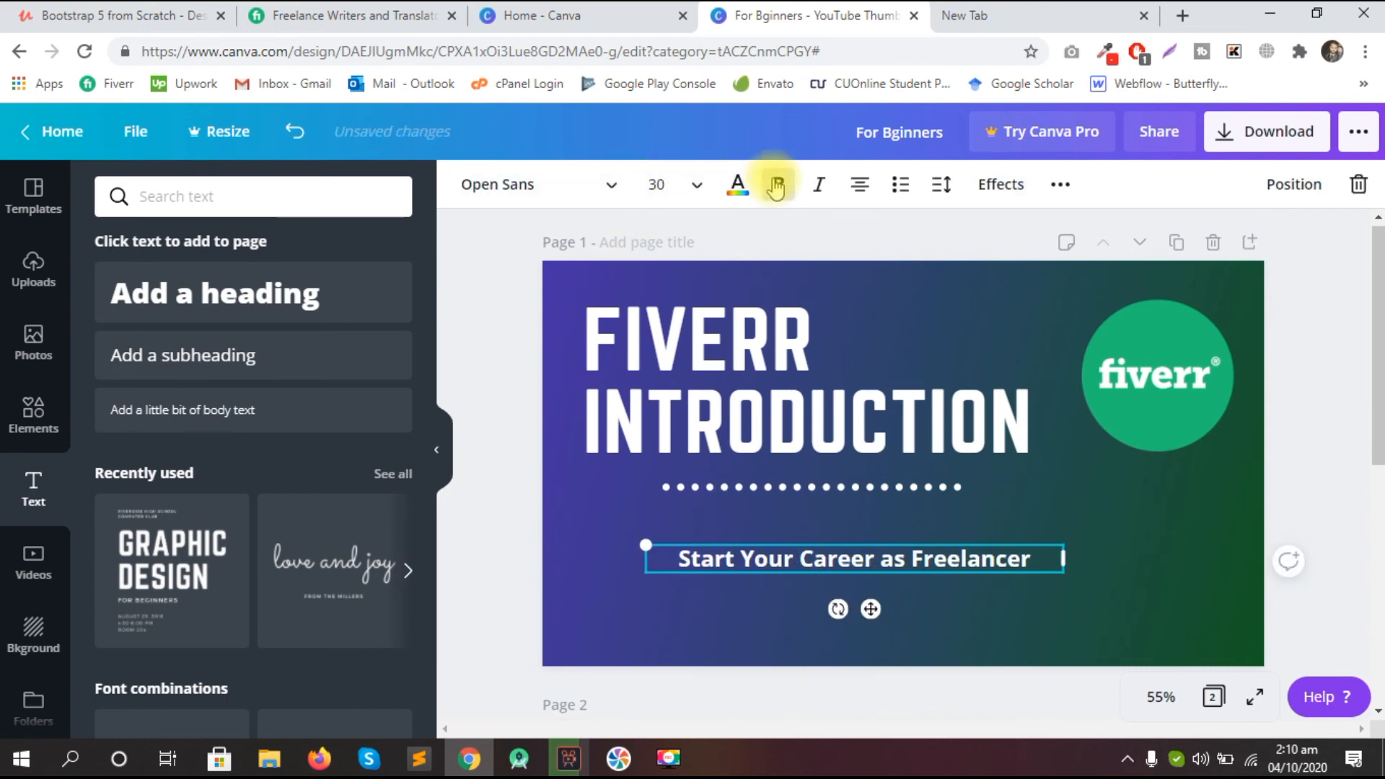
left_click(697, 189)
left_click_drag(767, 312, 751, 476)
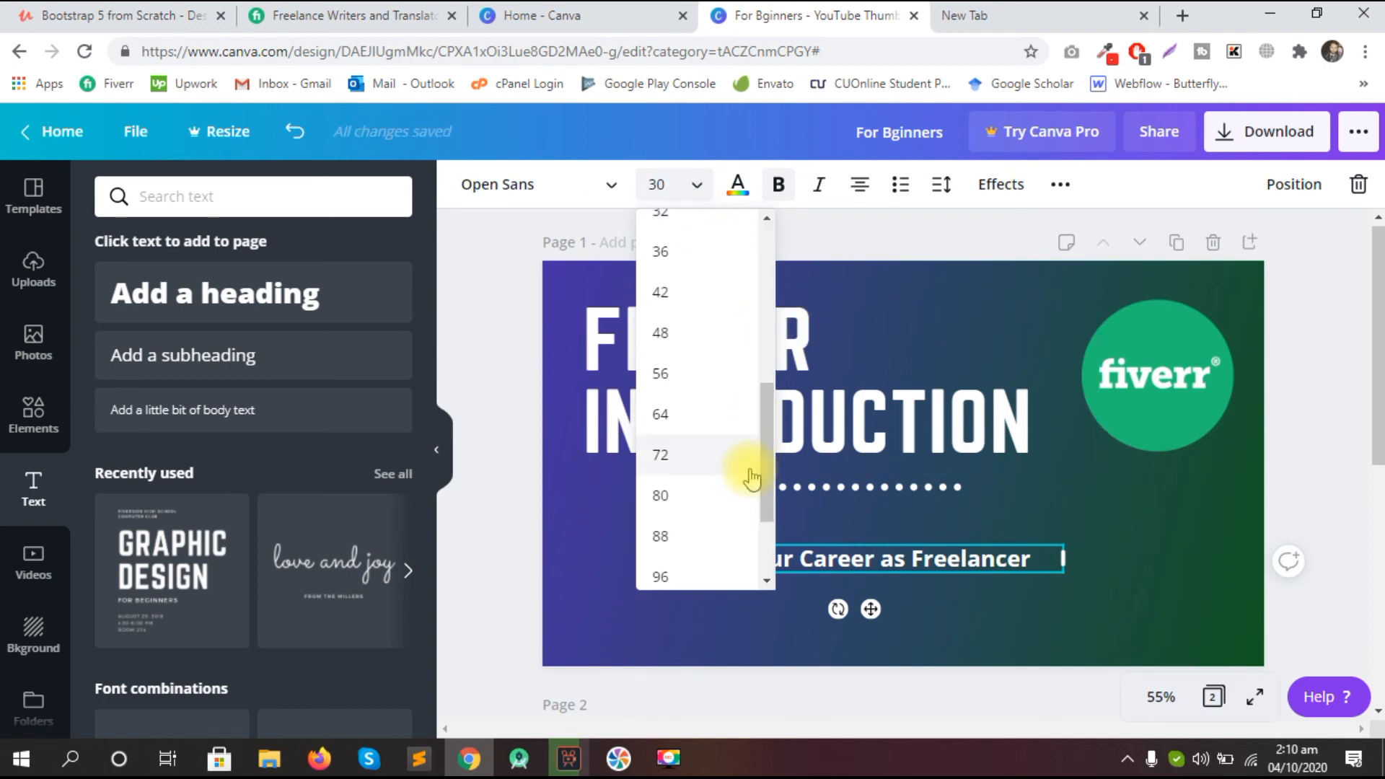
left_click(669, 383)
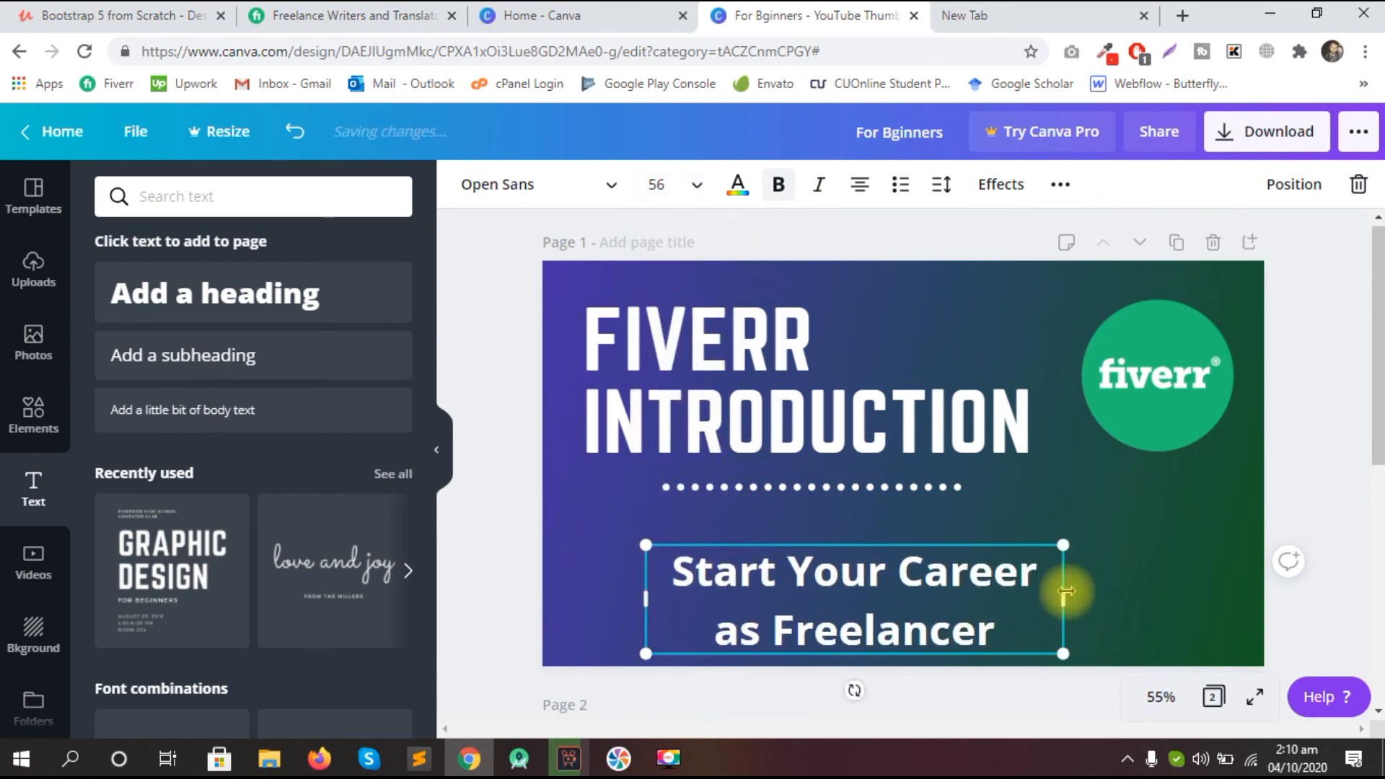
Step: Widen the subheading's text box on both sides to fit one line and move it closer to the thumbnail's lower edge
left_click_drag(1064, 590, 1240, 587)
left_click_drag(633, 596, 537, 588)
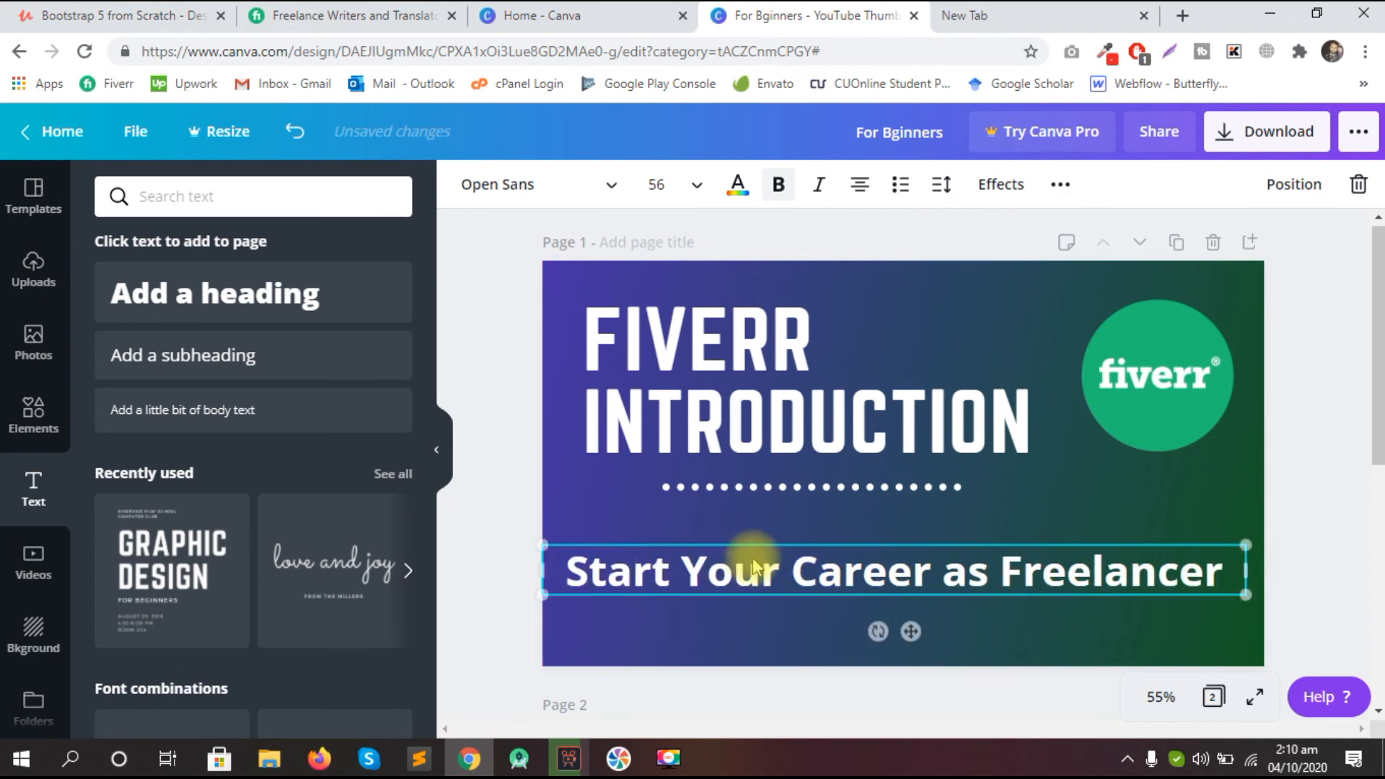
left_click_drag(810, 588, 812, 592)
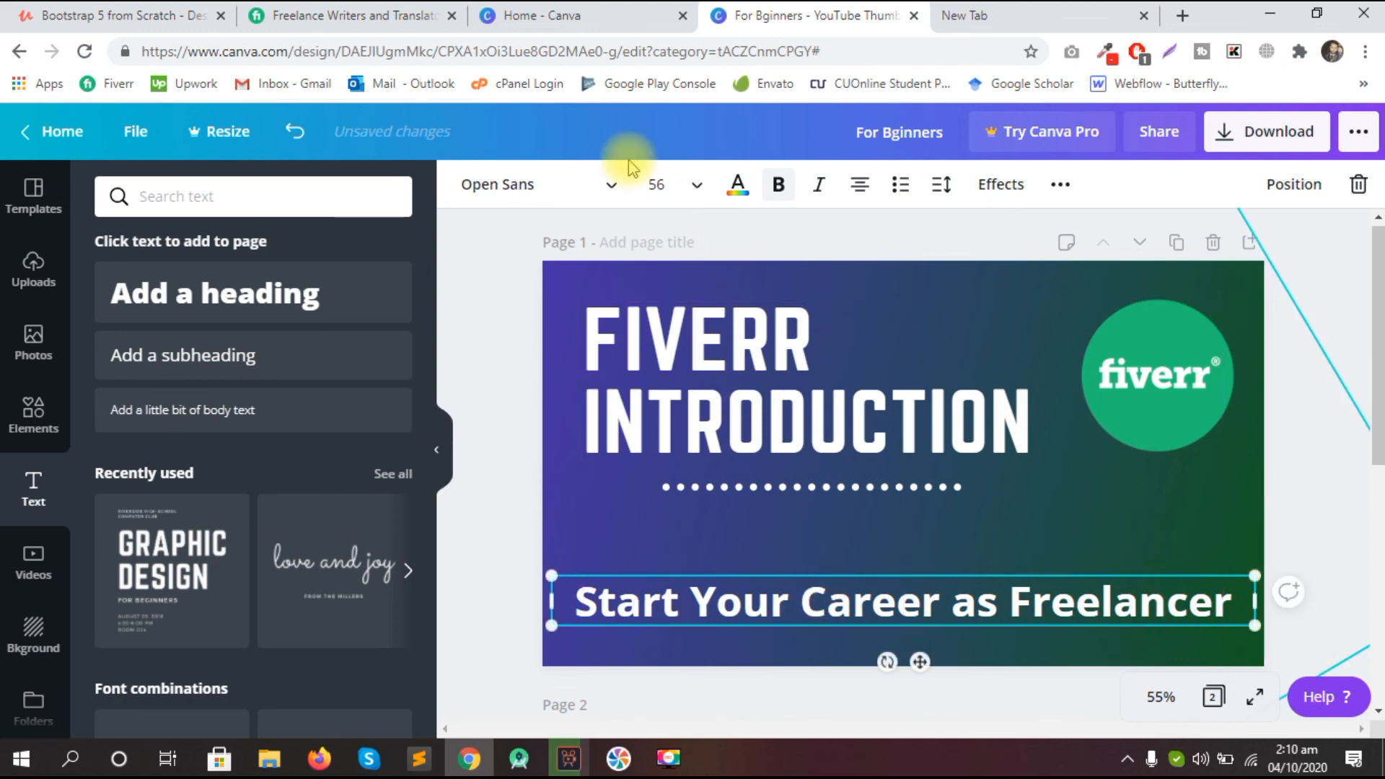
Step: Set the subheading's font size to 36, narrow its text box to the text, and place it just below the dotted line
left_click(704, 190)
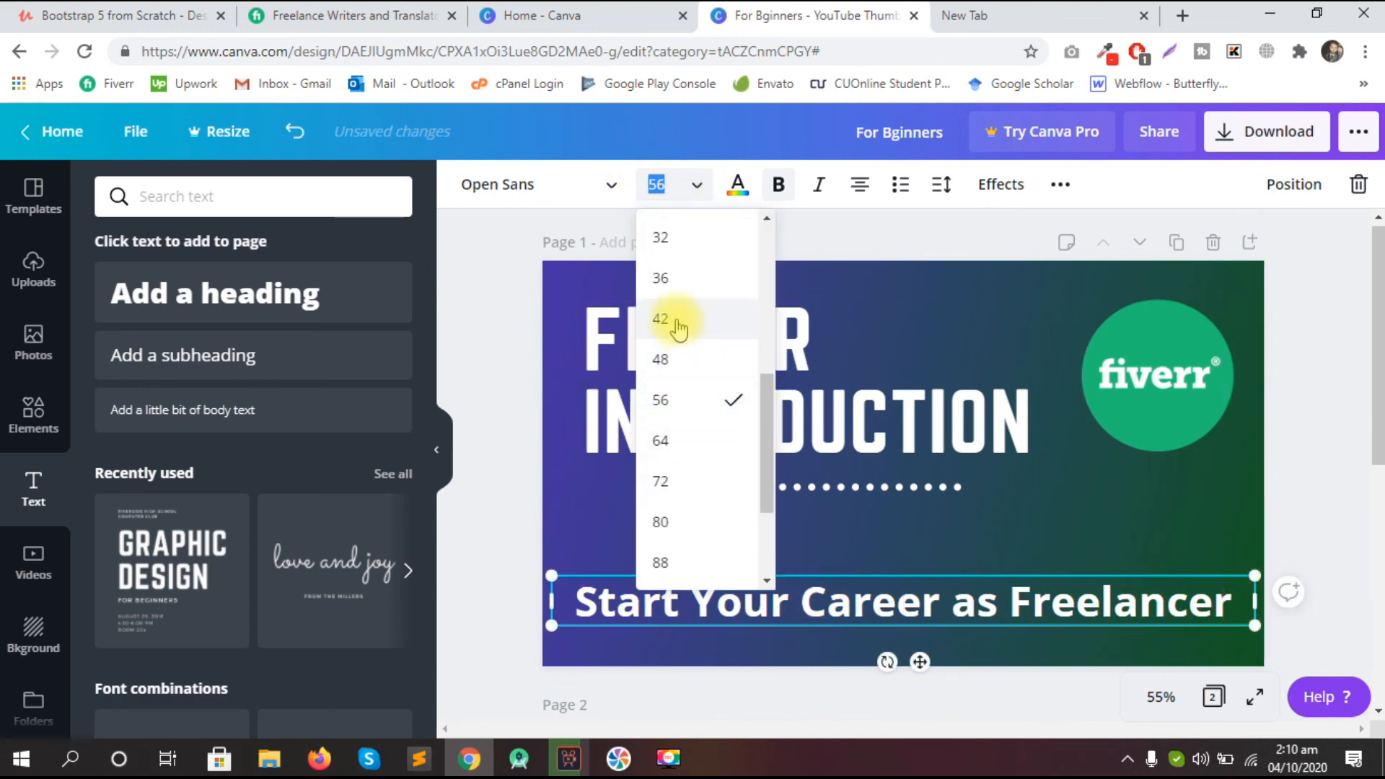
left_click(670, 280)
left_click_drag(768, 595, 736, 553)
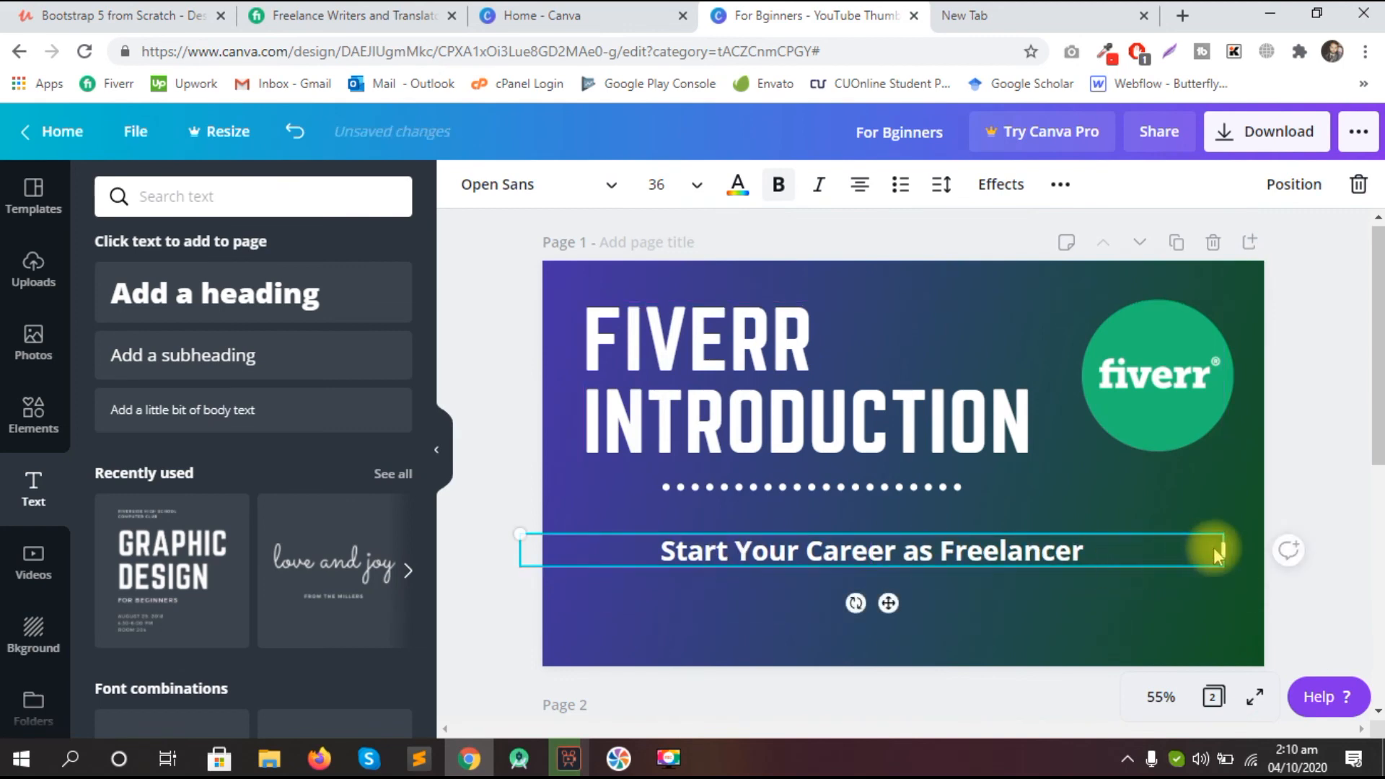
left_click_drag(1222, 551, 994, 551)
left_click_drag(750, 561, 814, 537)
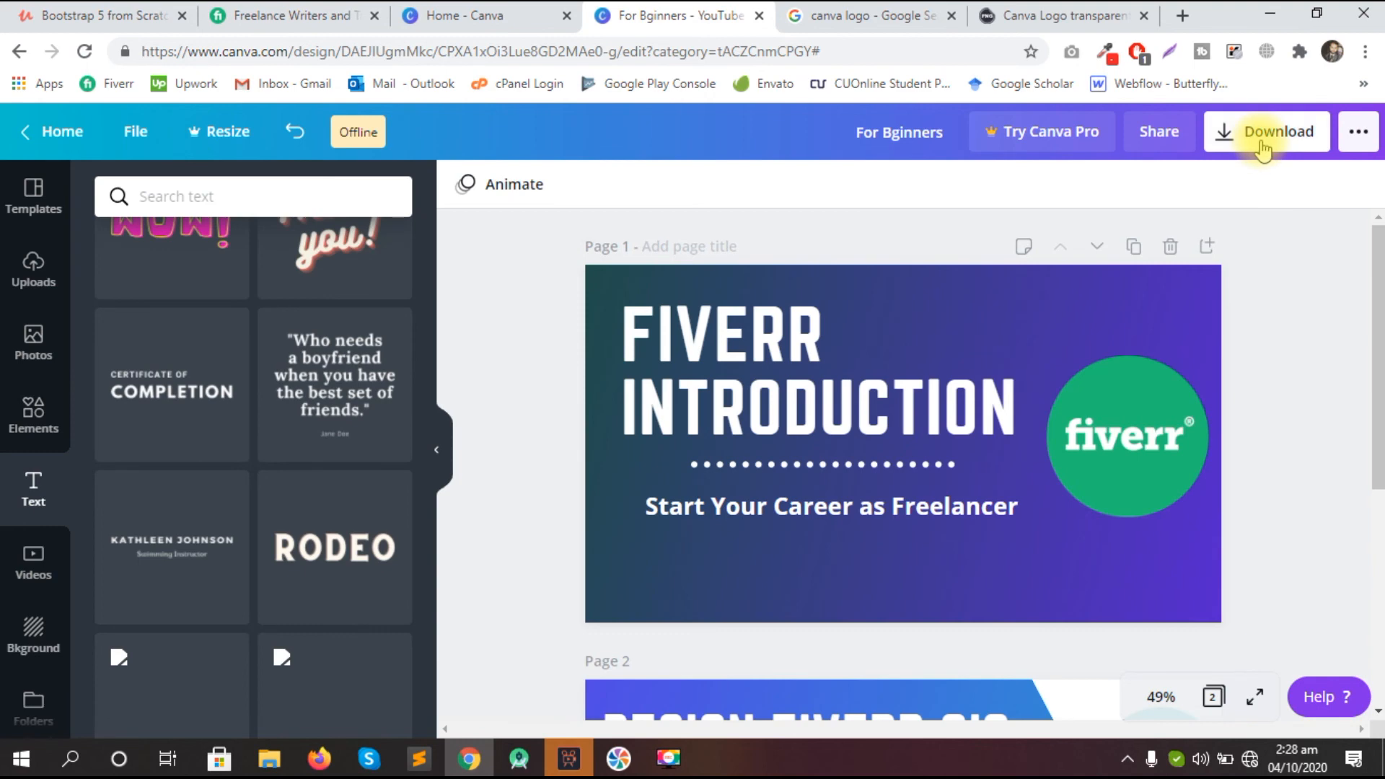
Step: Try to download the finished thumbnail design and close the download options
left_click(1268, 143)
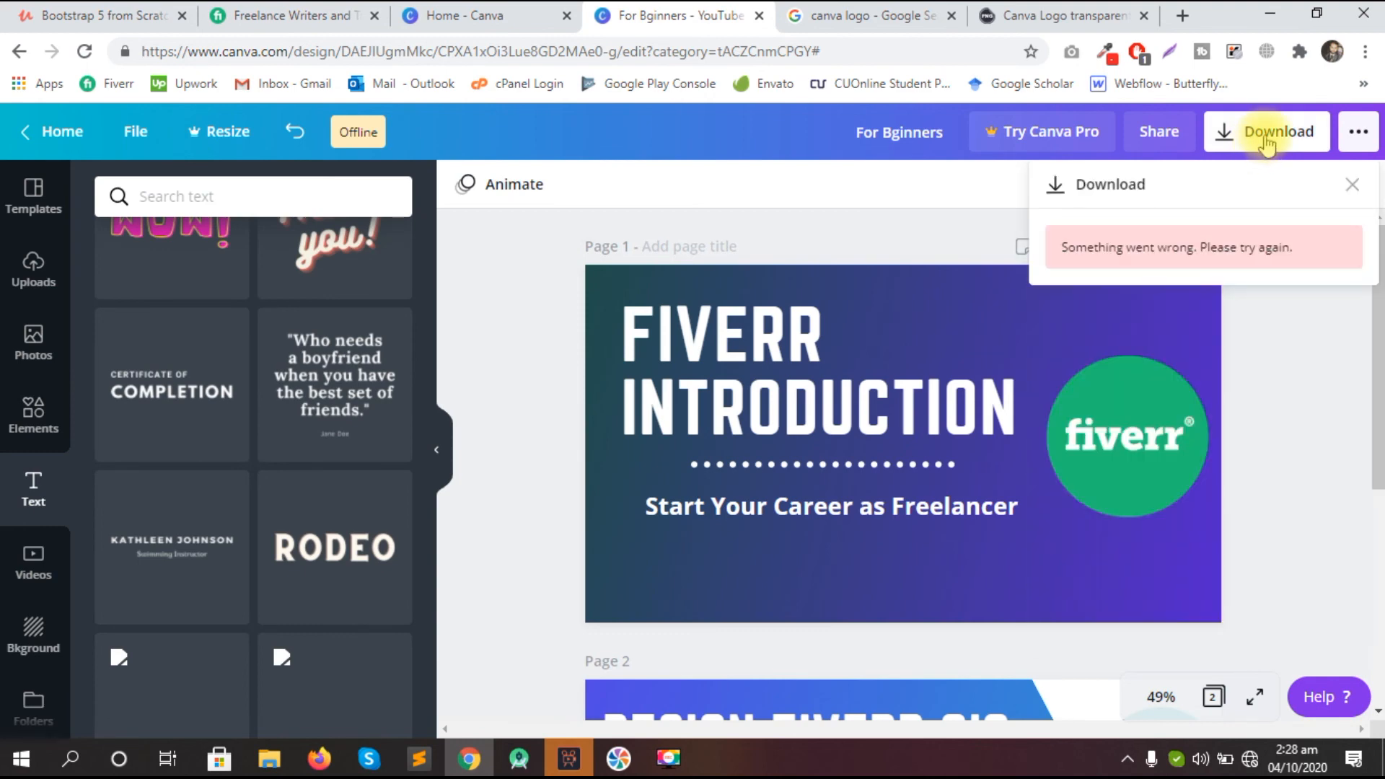
left_click(1267, 144)
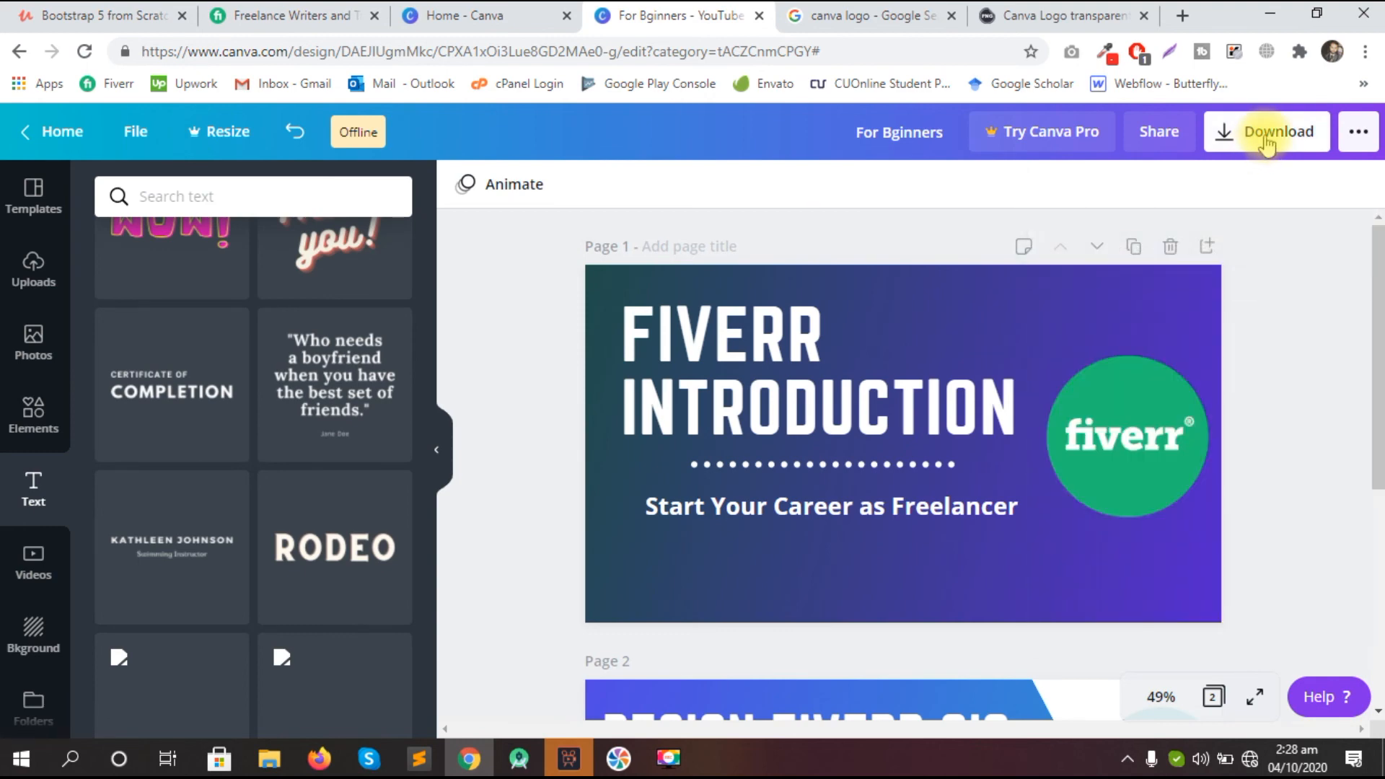